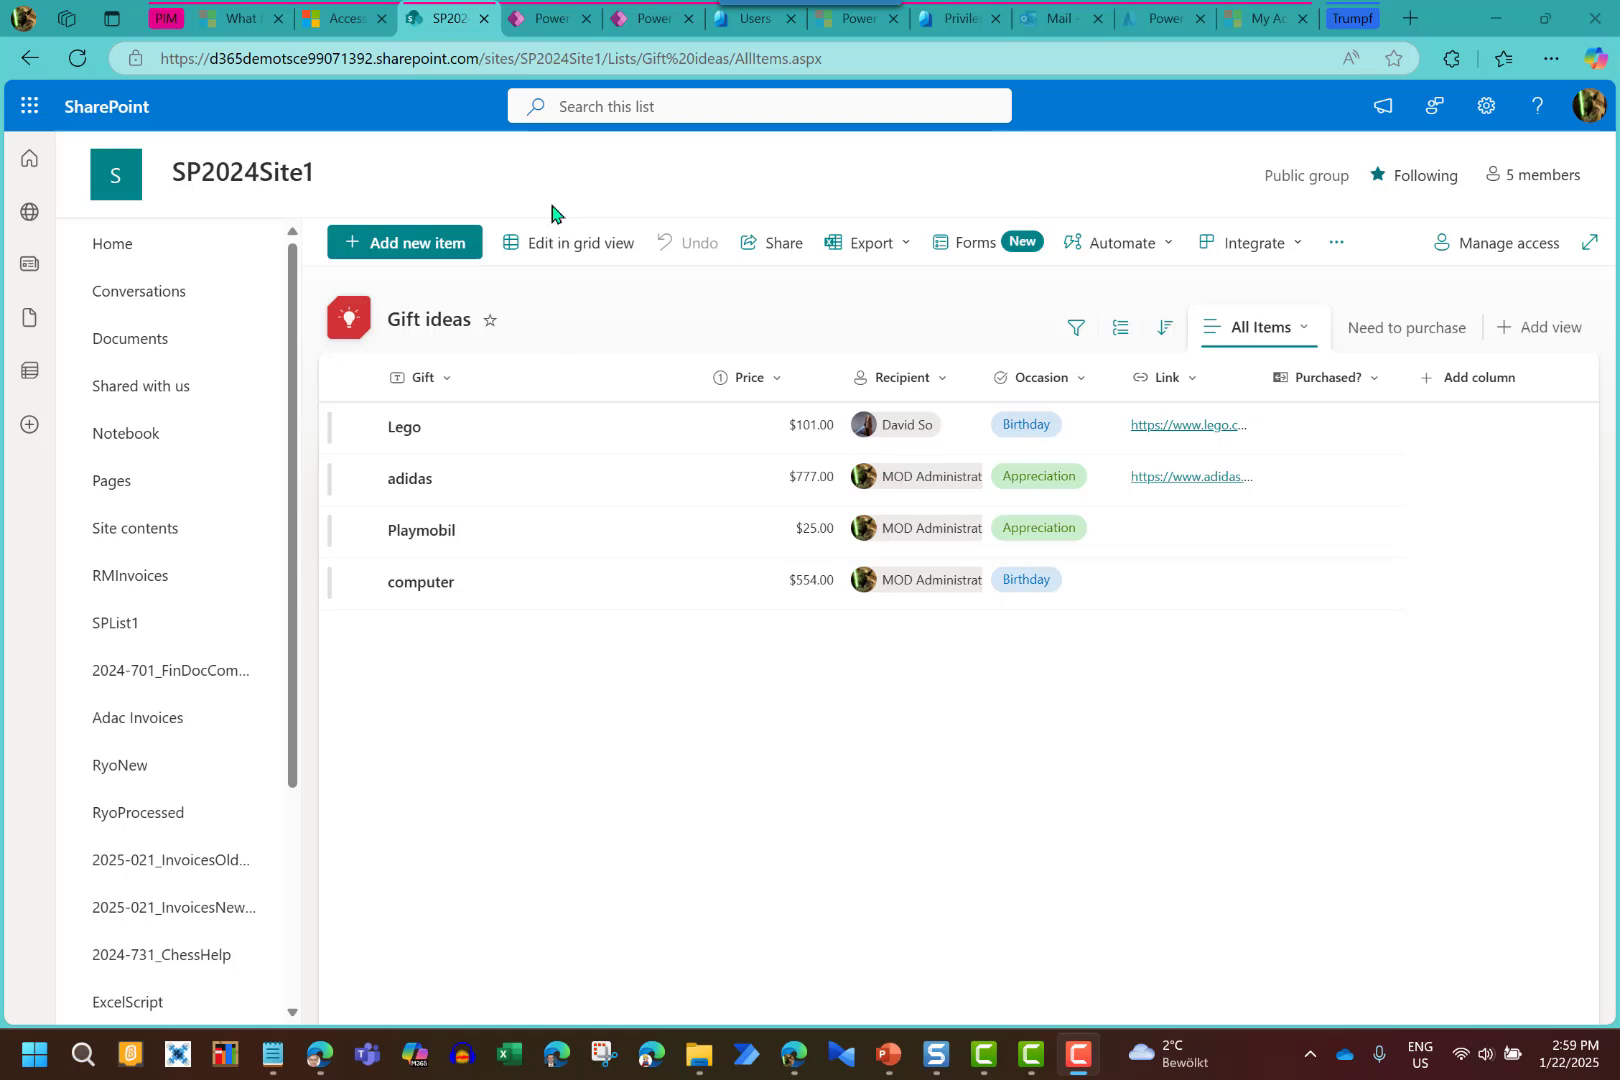
# Switch to Power Apps, where the 2025-114_PIMDemo canvas app is open on the Gift ideas list
pyautogui.click(546, 27)
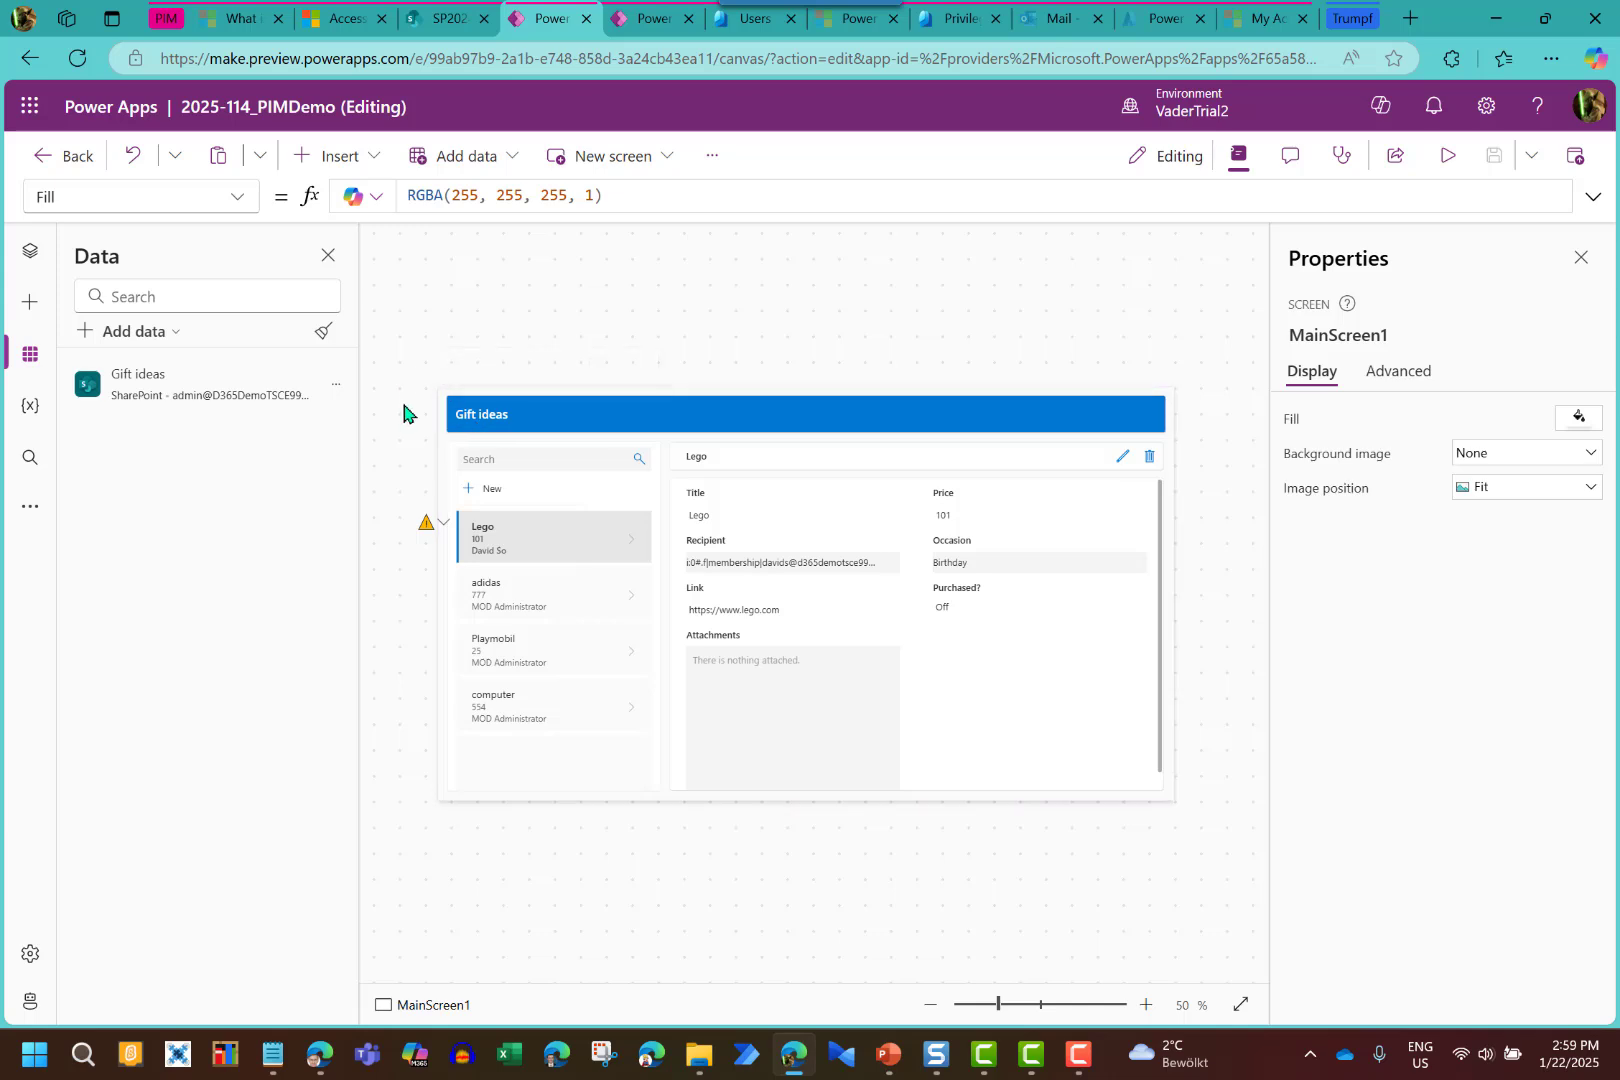
pyautogui.moveTo(150, 398)
pyautogui.click(1444, 158)
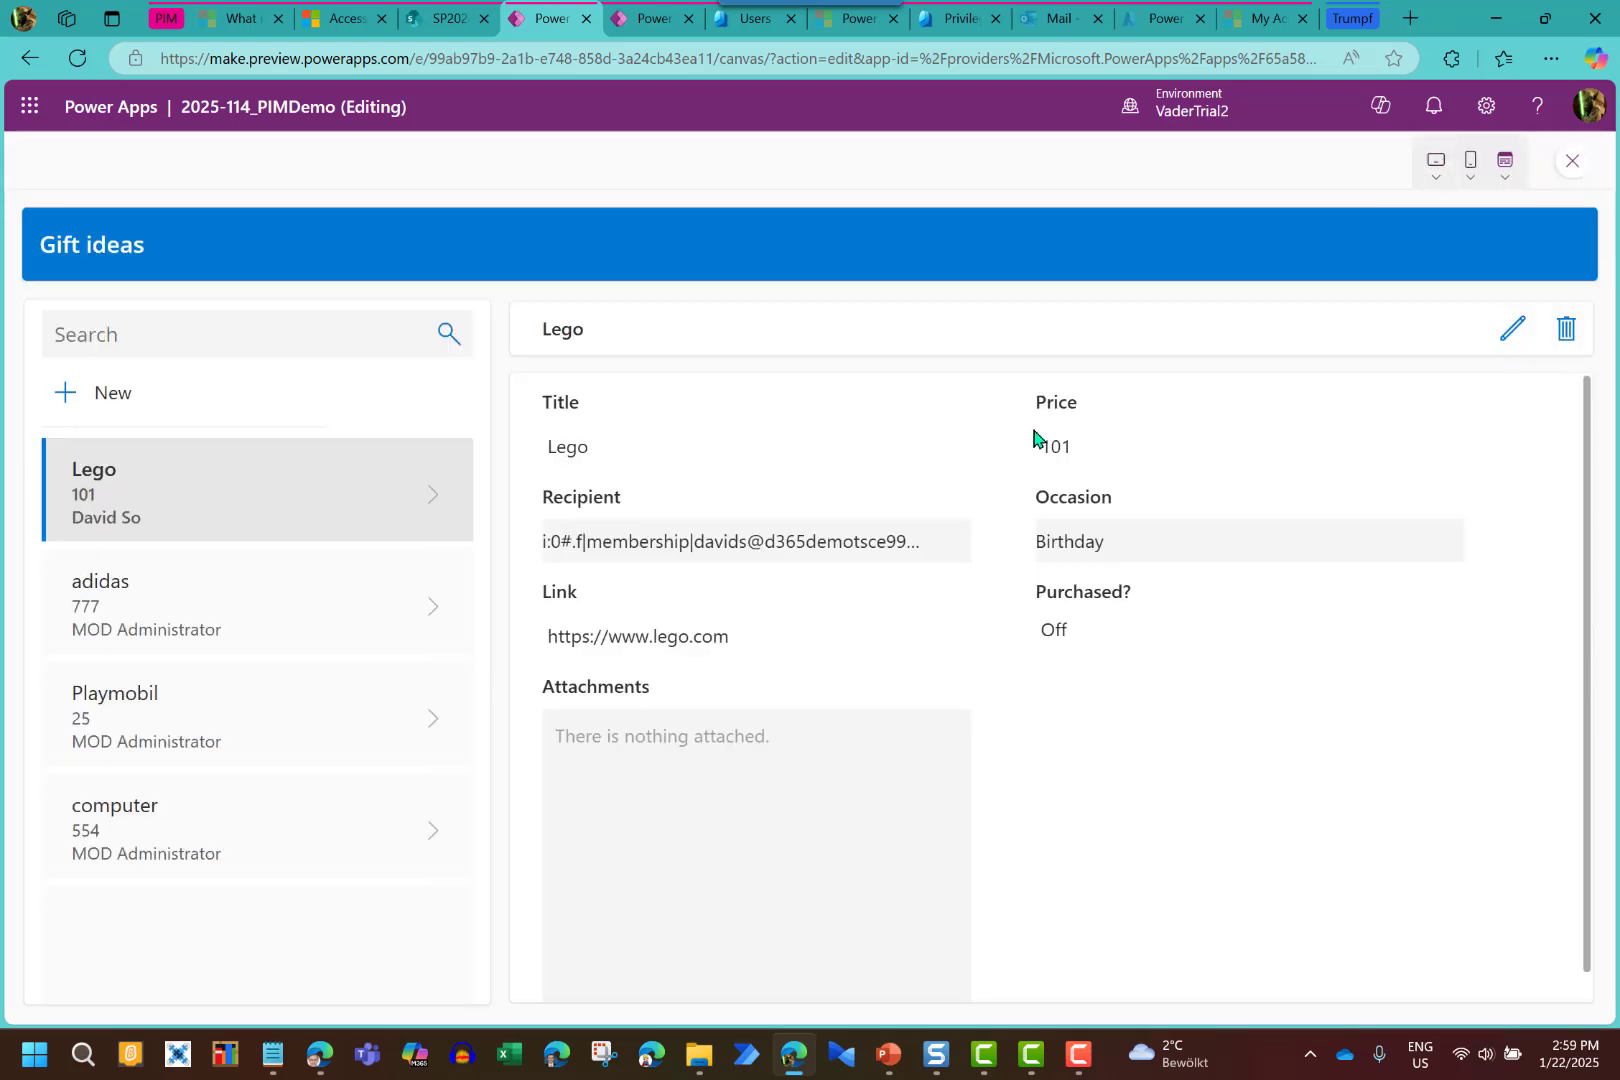
pyautogui.click(1572, 164)
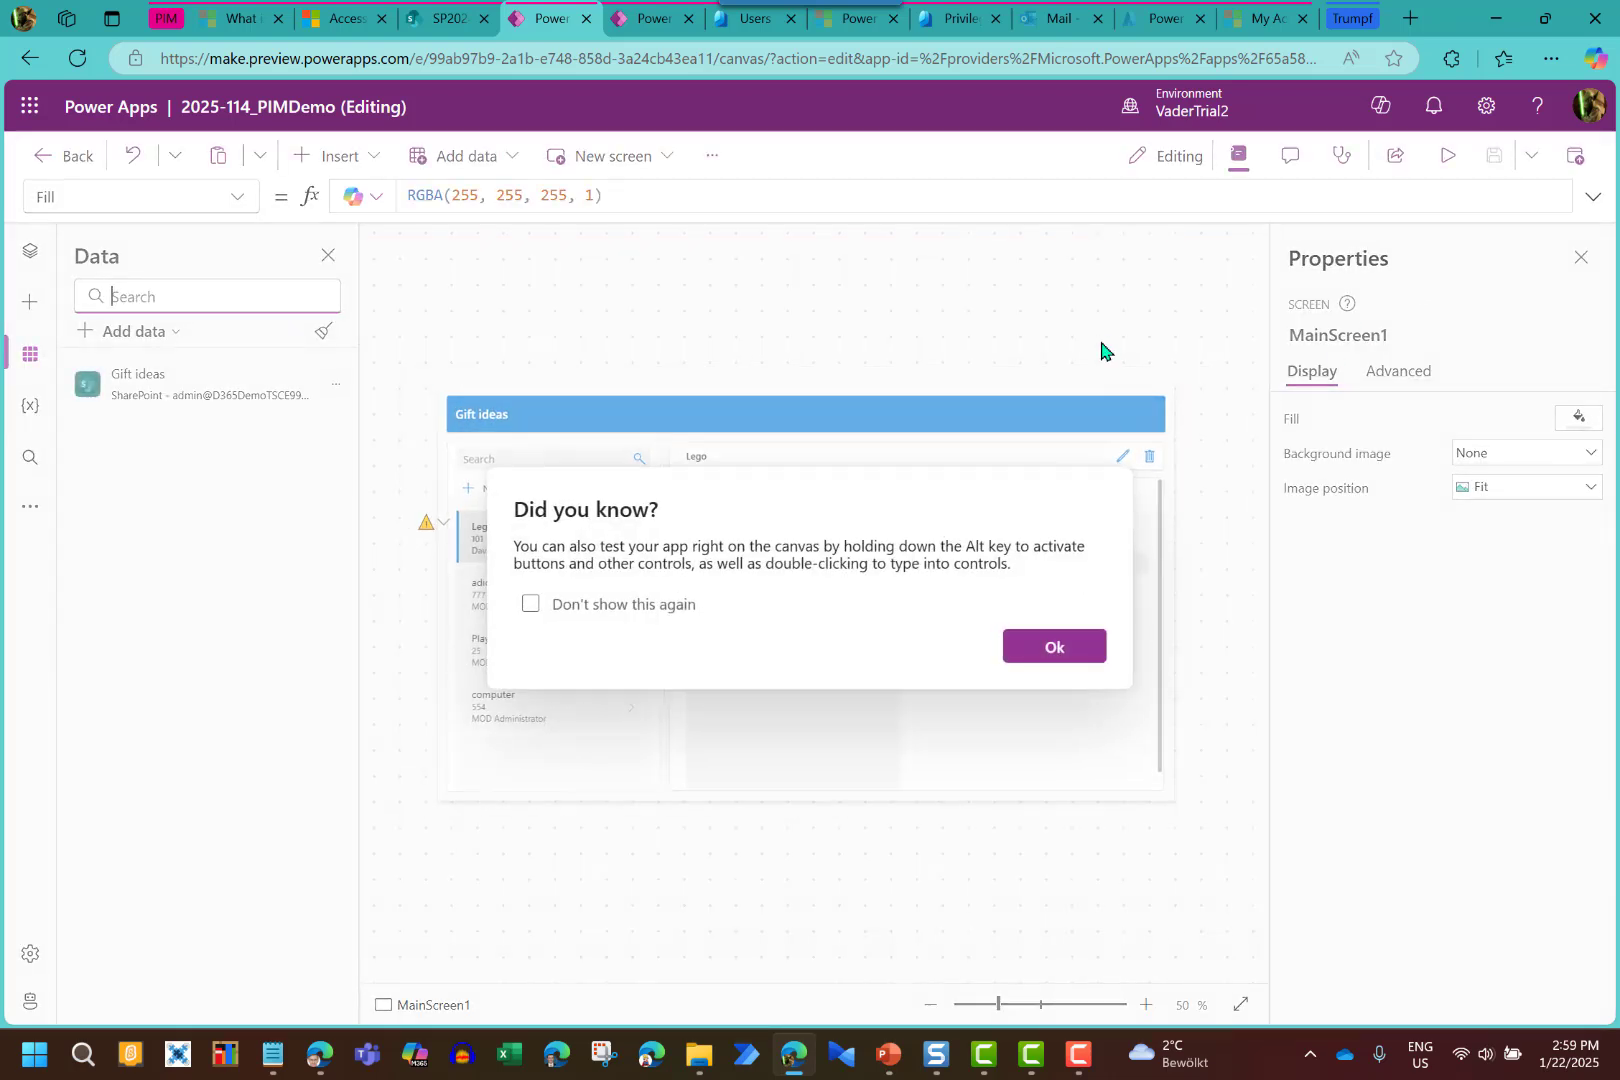
pyautogui.click(1058, 655)
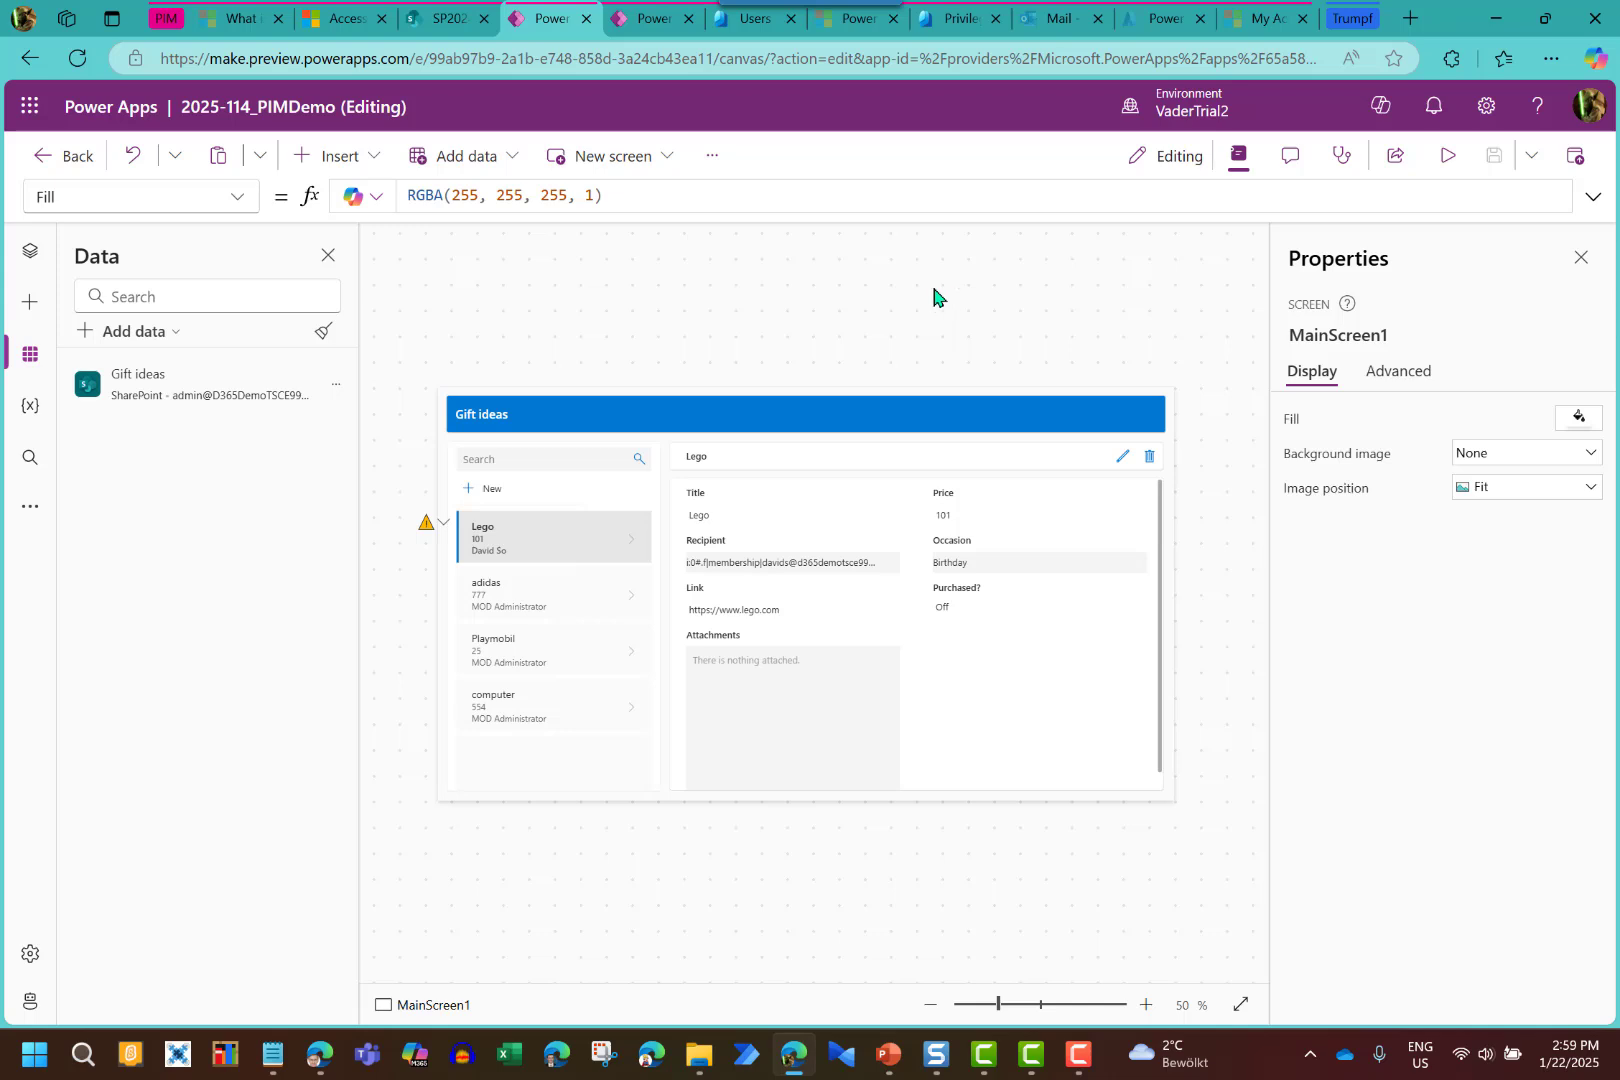
pyautogui.click(648, 19)
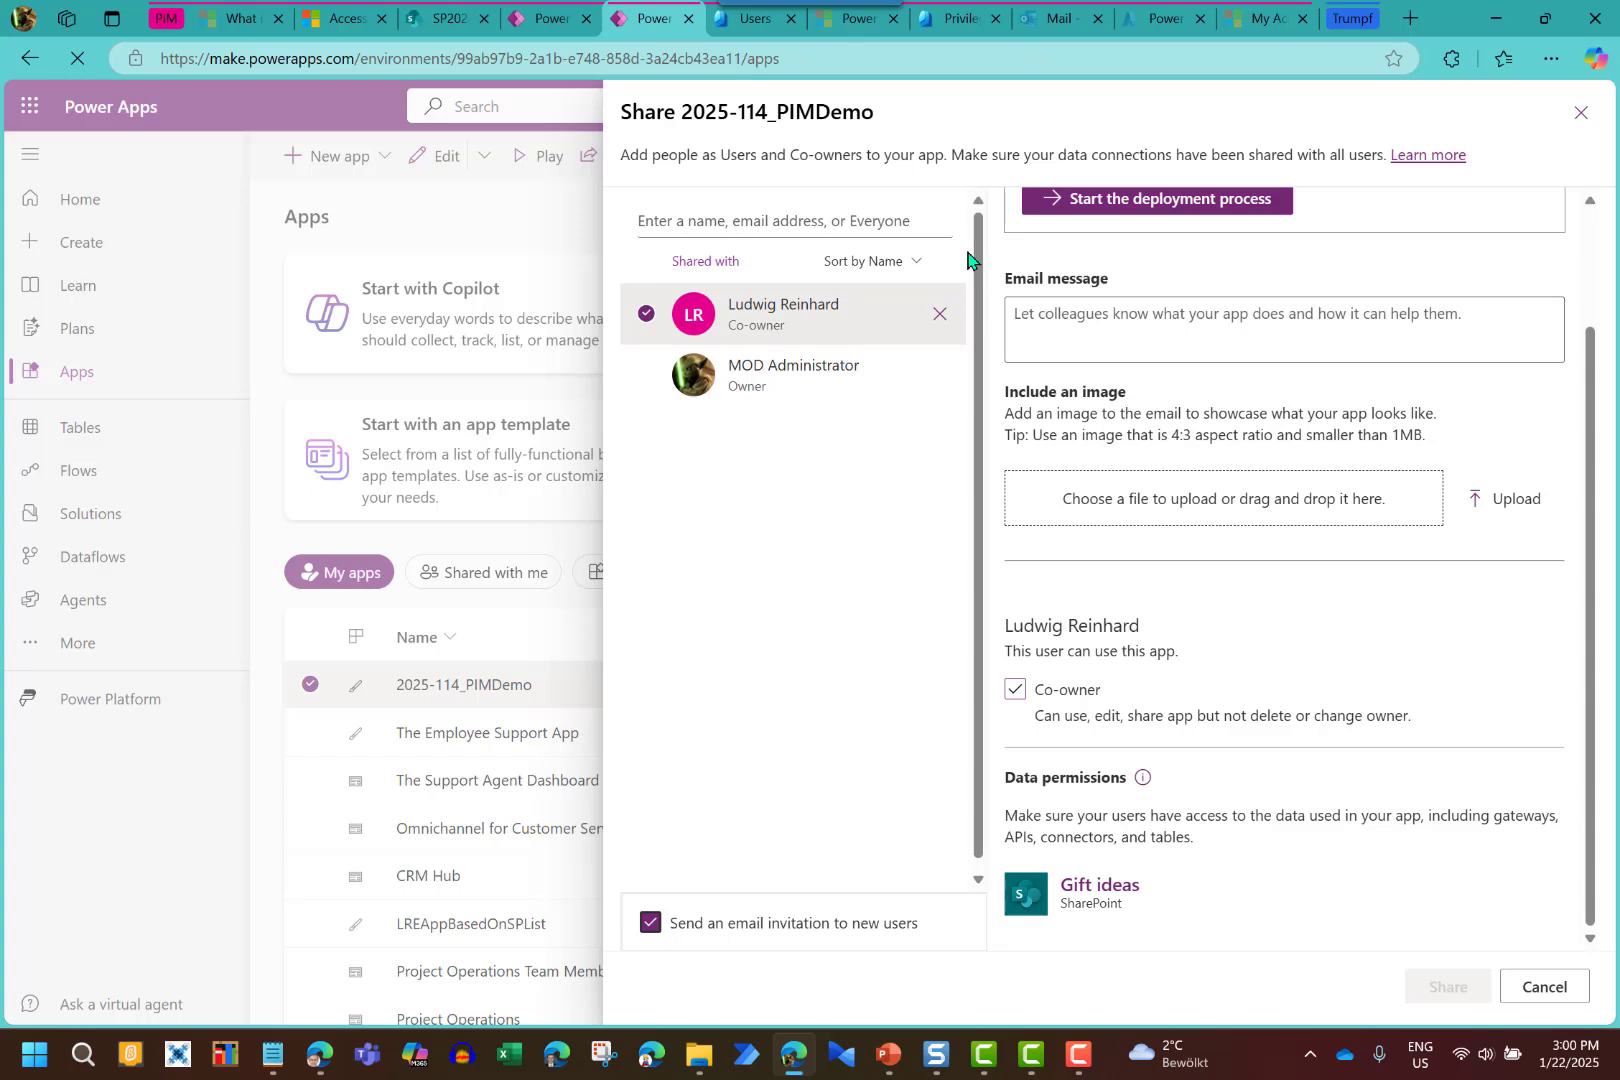
# Switch to the Entra Users list, where the new app co-owner shows as a Guest
pyautogui.click(752, 20)
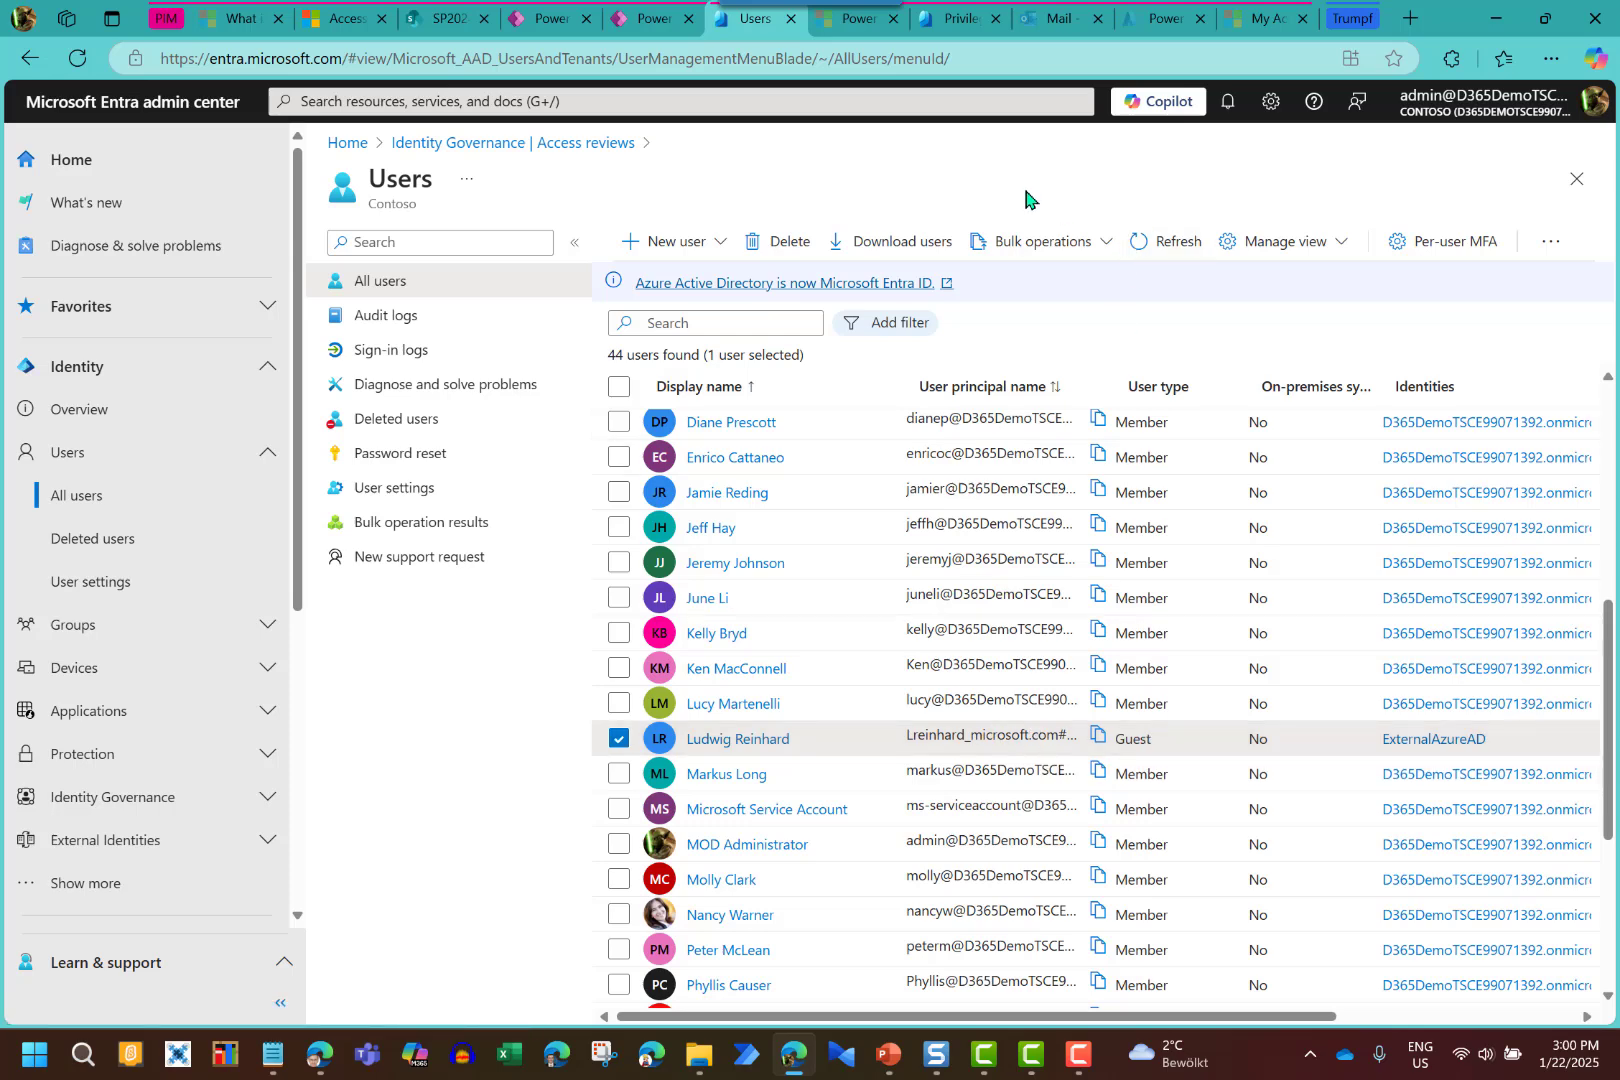
# Check the SP2024Site1 group's 5 members in SharePoint, then switch to the guest's app window
pyautogui.click(446, 28)
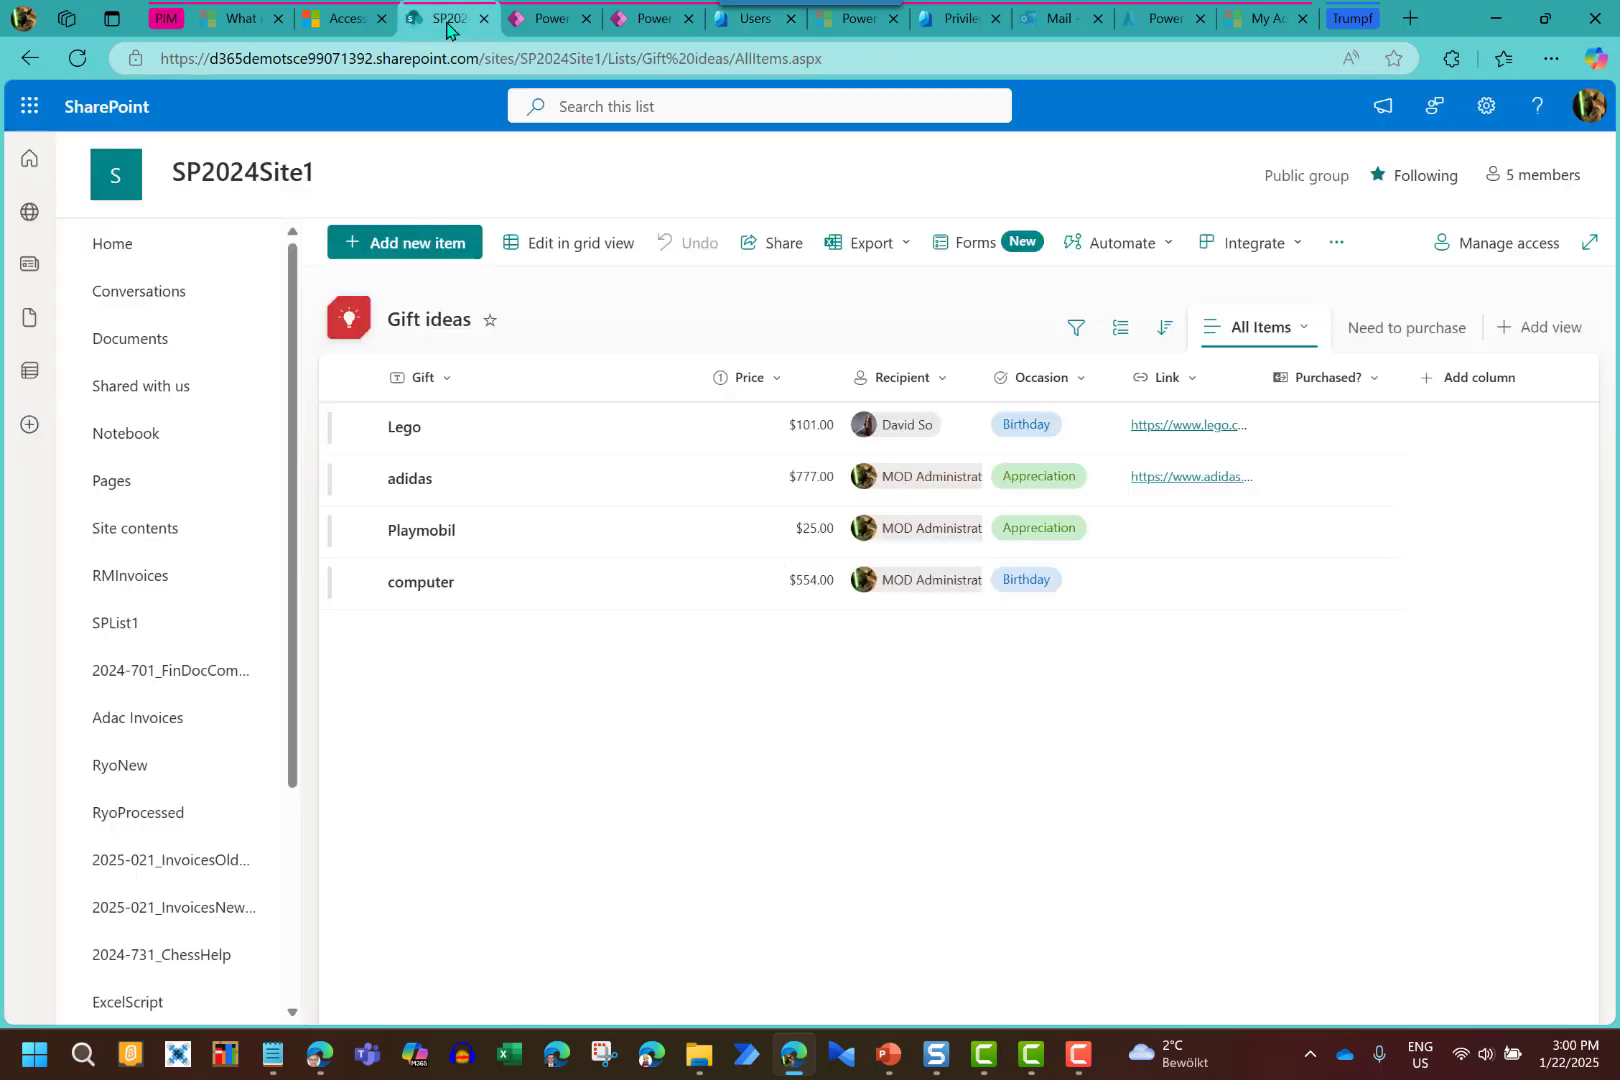
pyautogui.click(1515, 180)
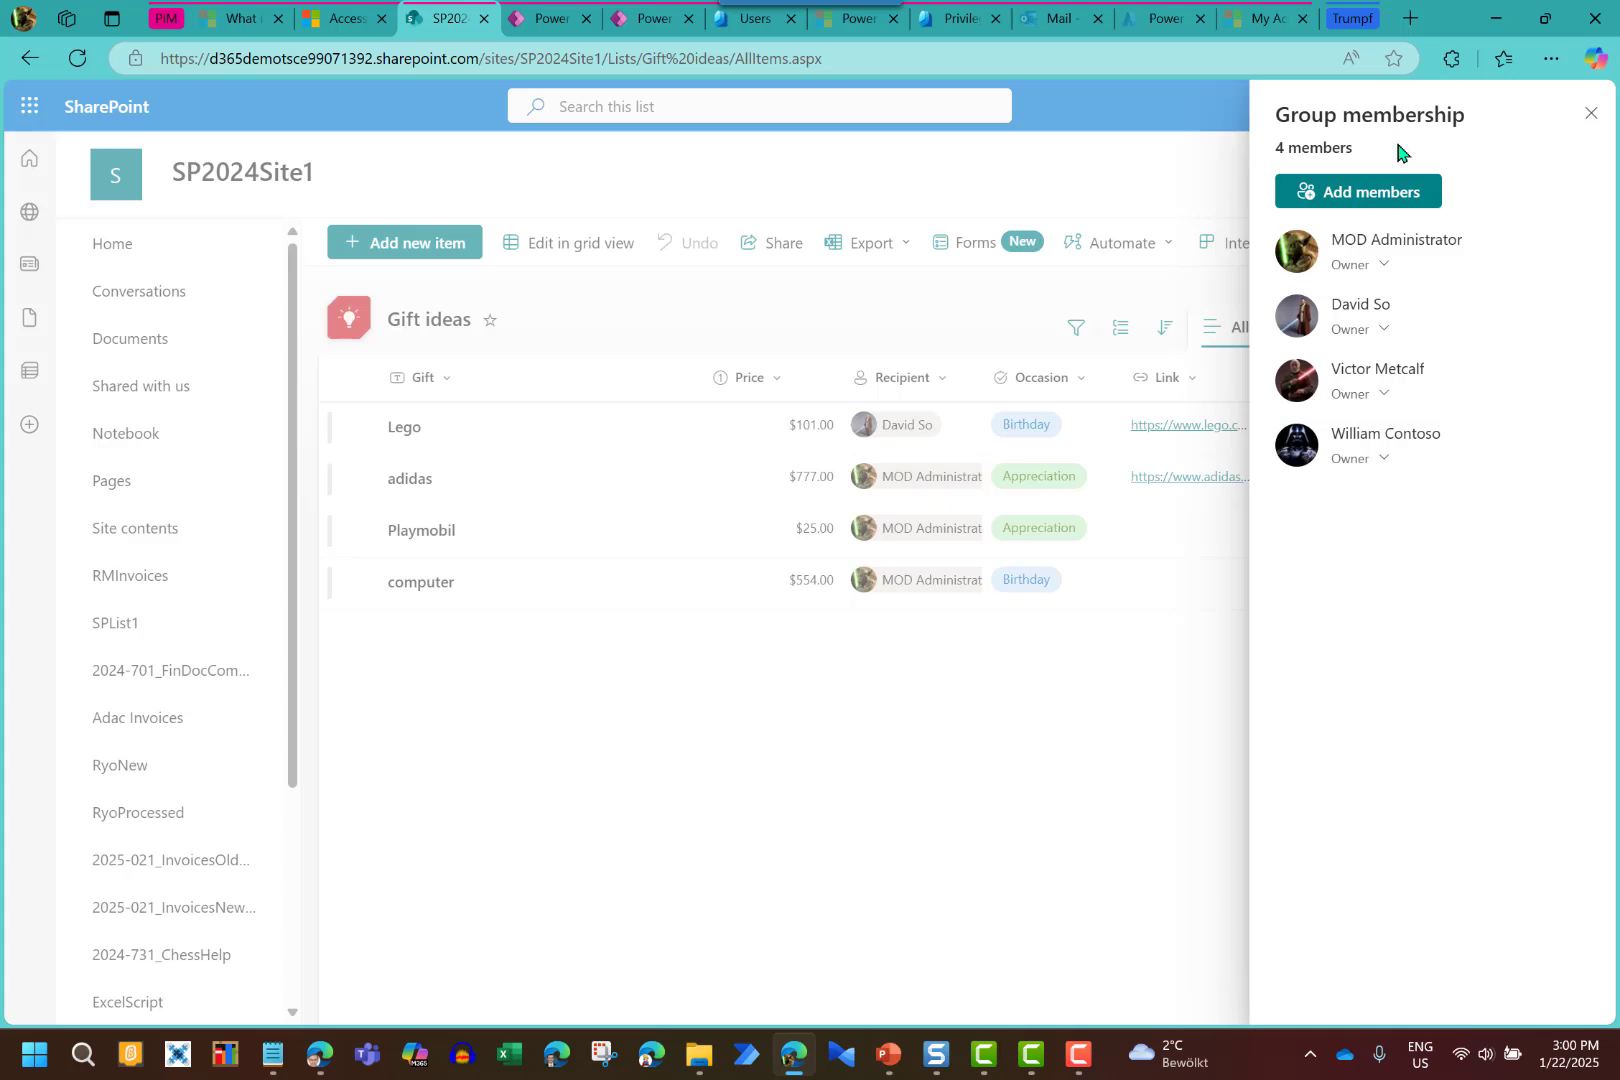
pyautogui.click(1592, 114)
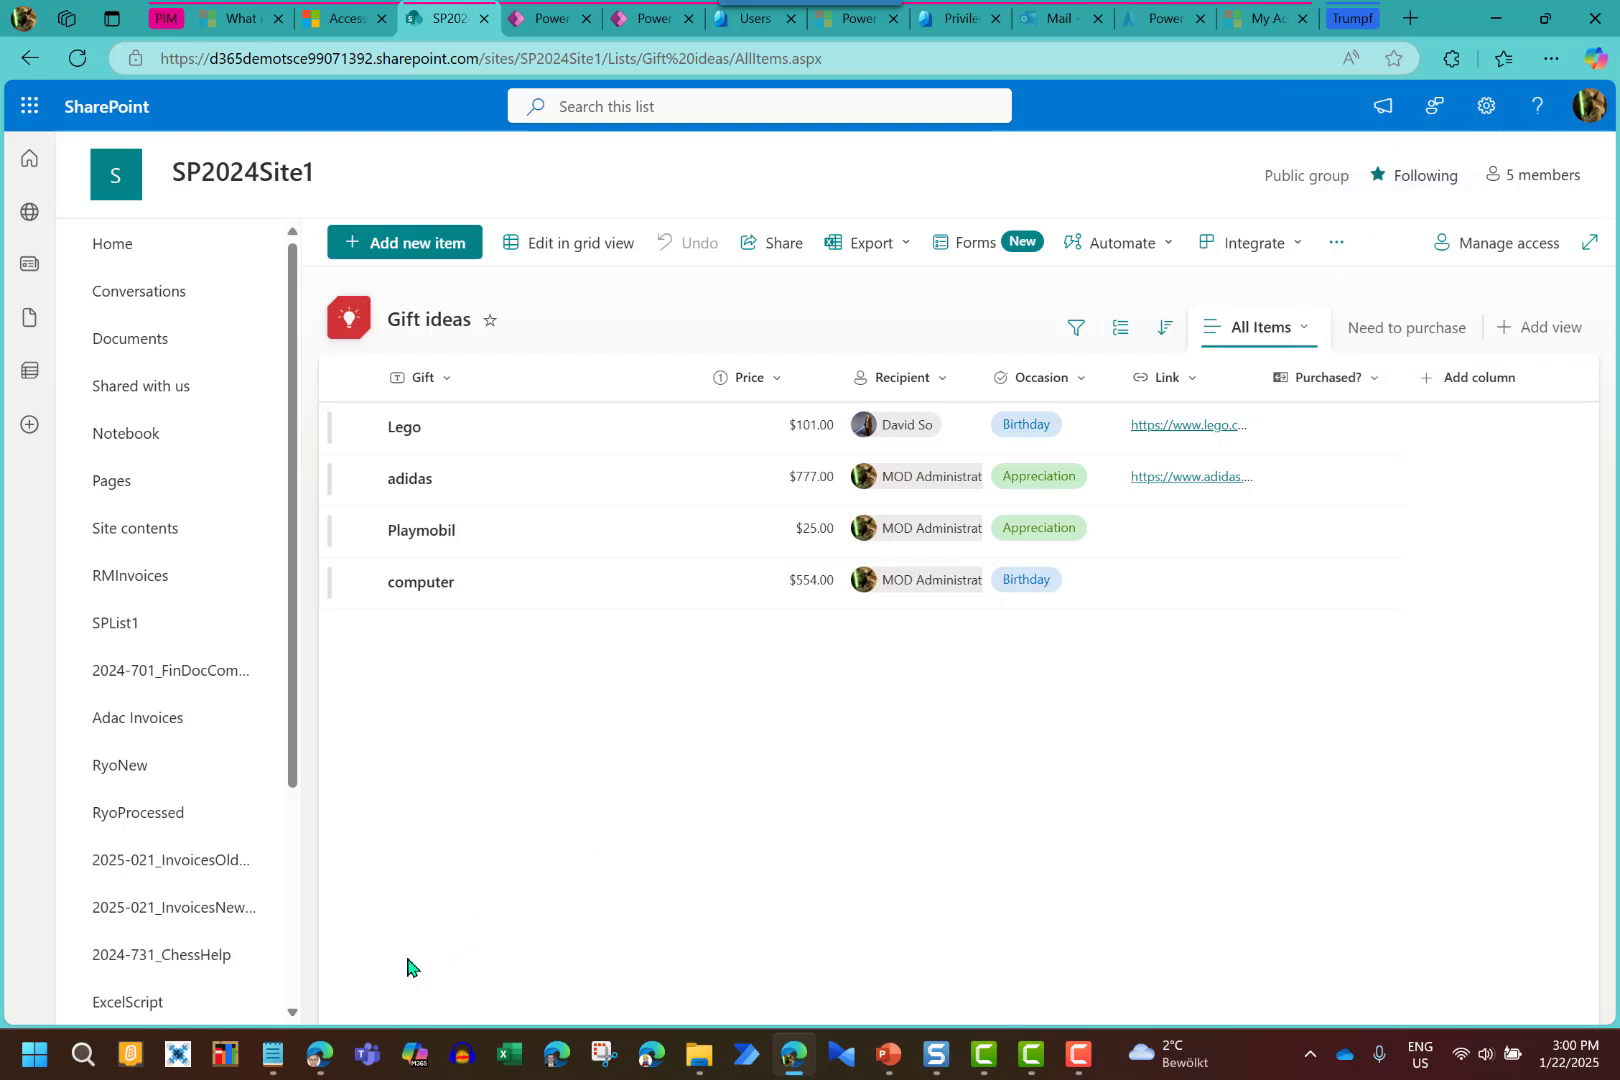
pyautogui.click(323, 1060)
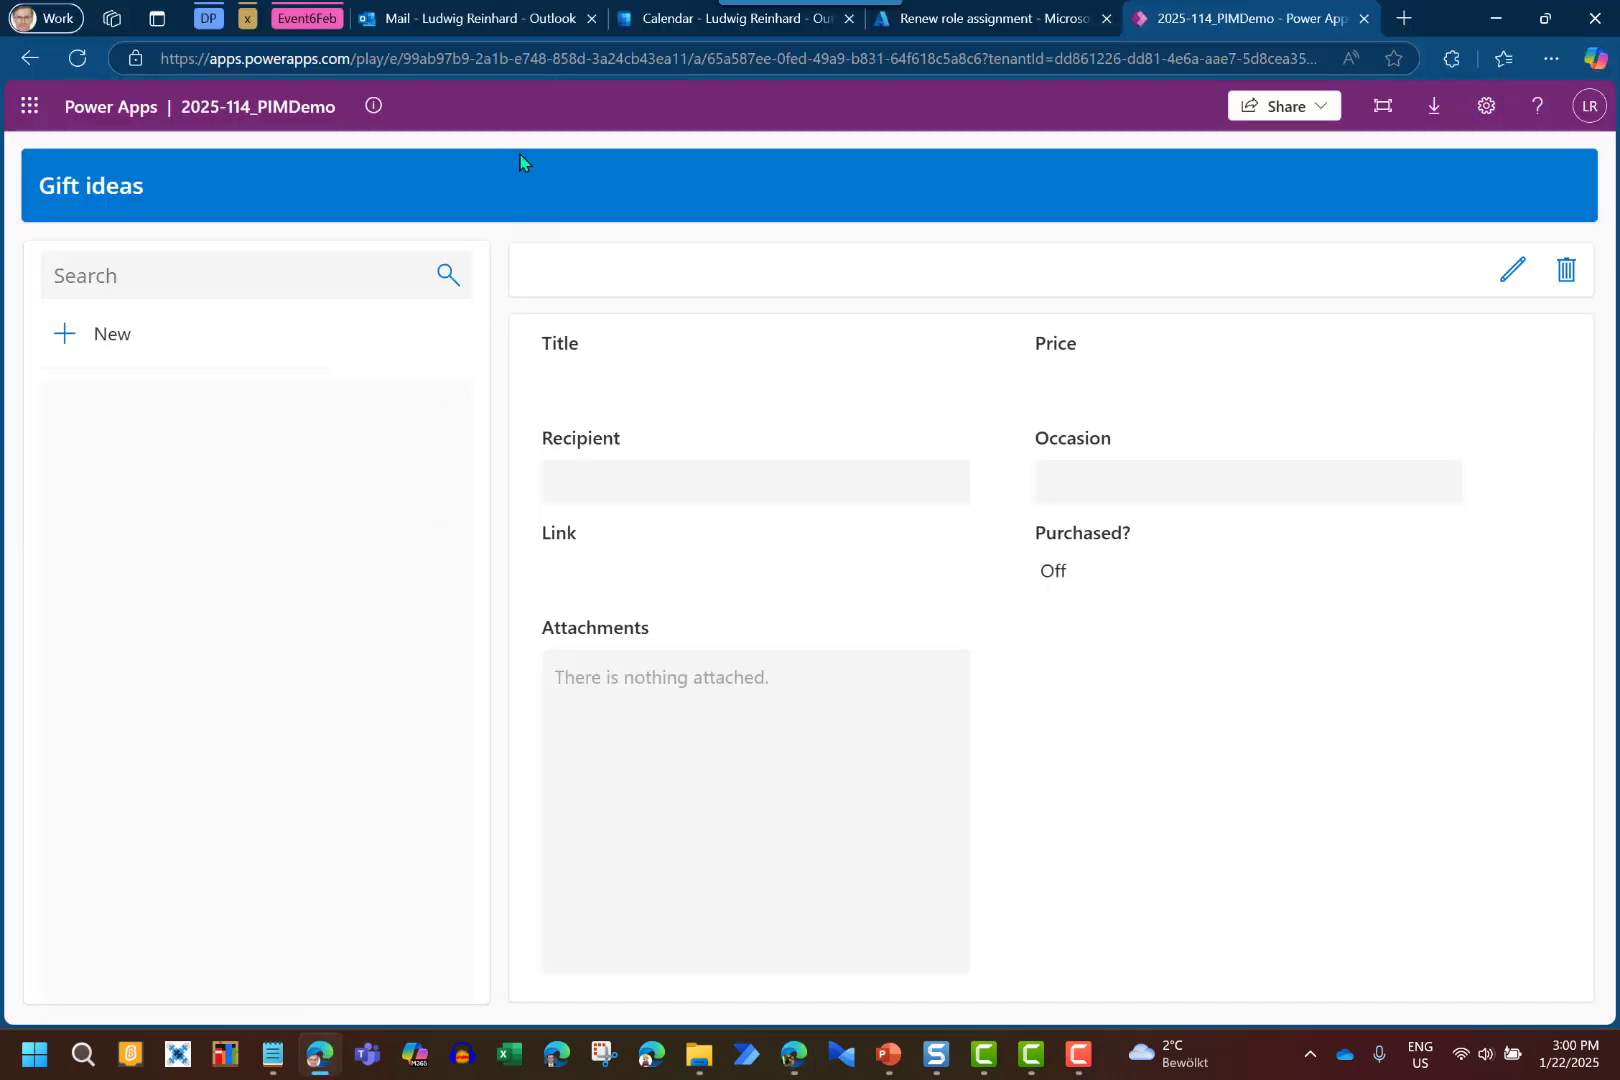
# Reload the Gift ideas app as the guest, see the data errors, and return to SharePoint
pyautogui.click(79, 59)
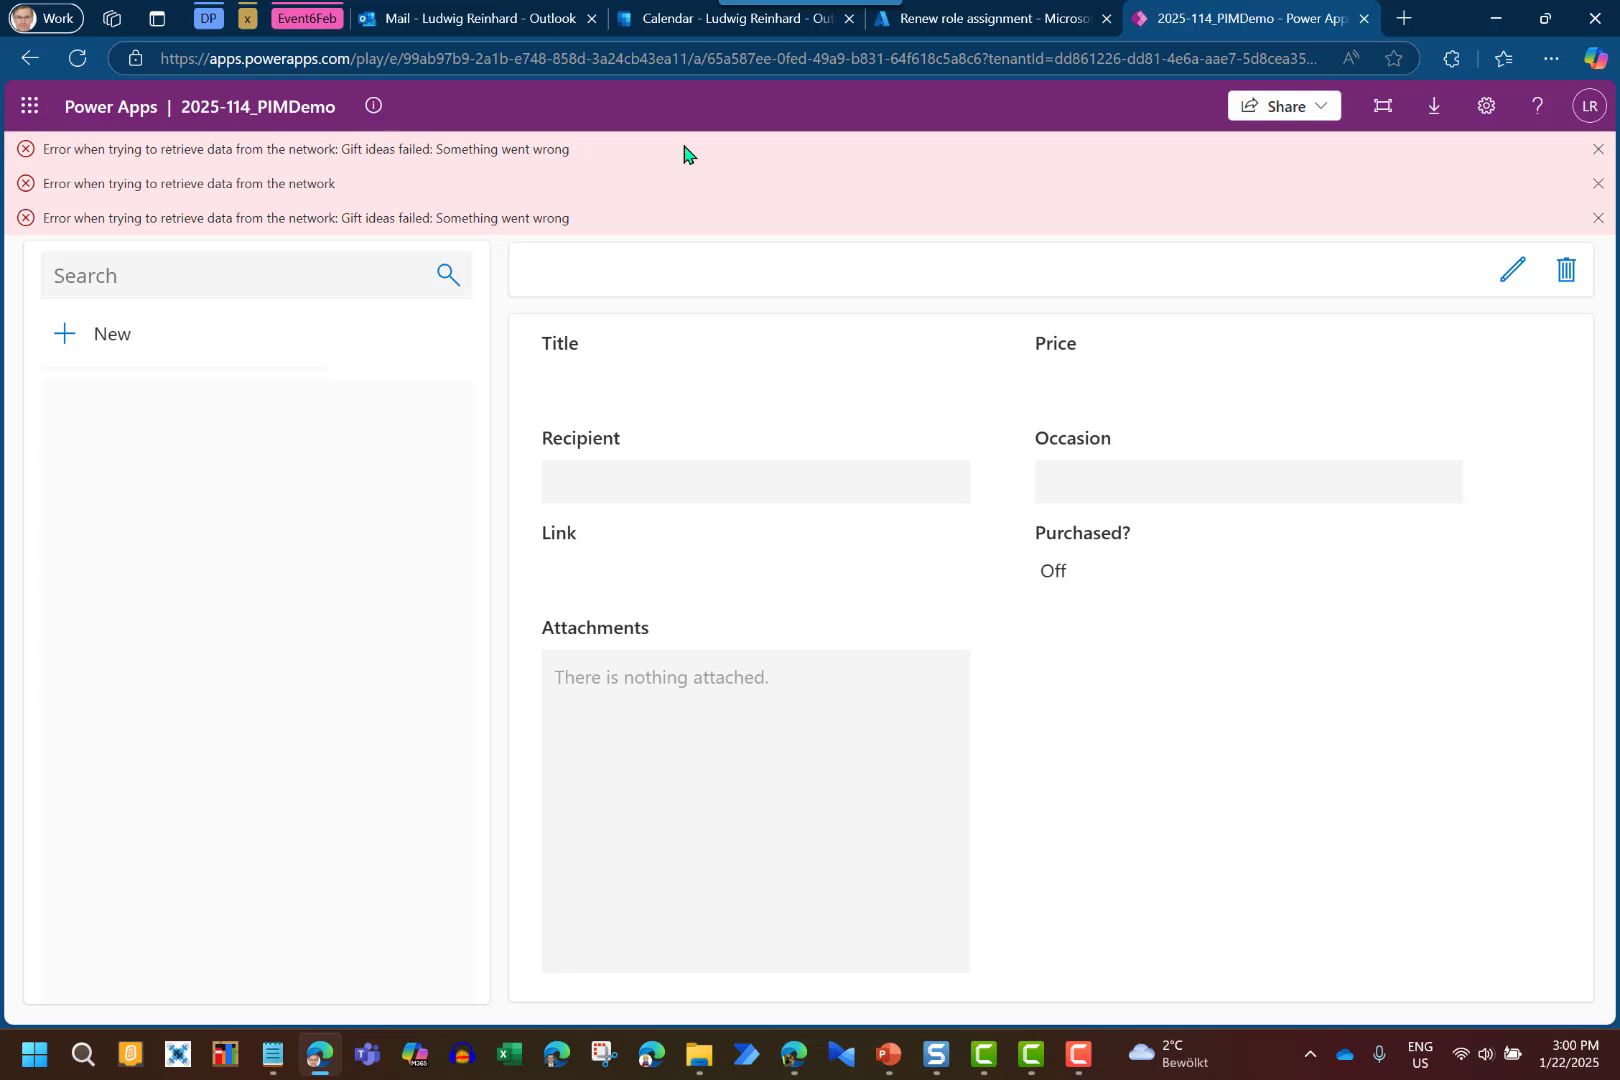
pyautogui.click(794, 1056)
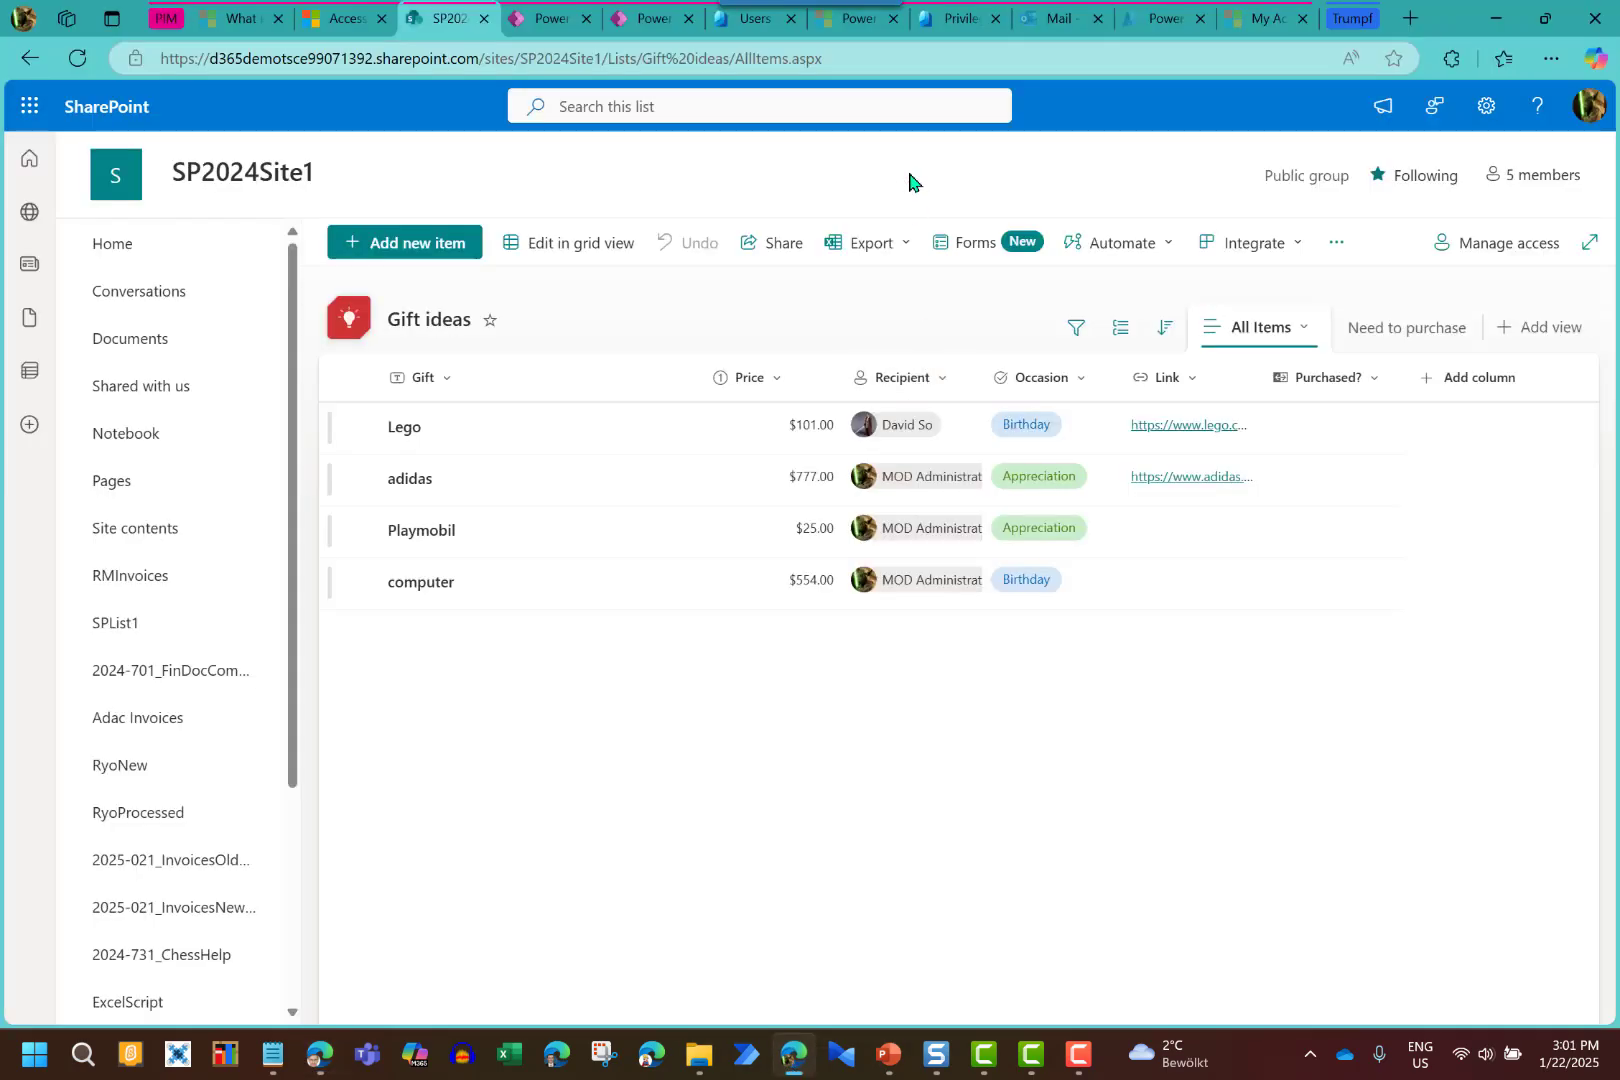
# In PIM Groups, open SP2024Site1's active assignments and begin a new assignment
pyautogui.click(952, 22)
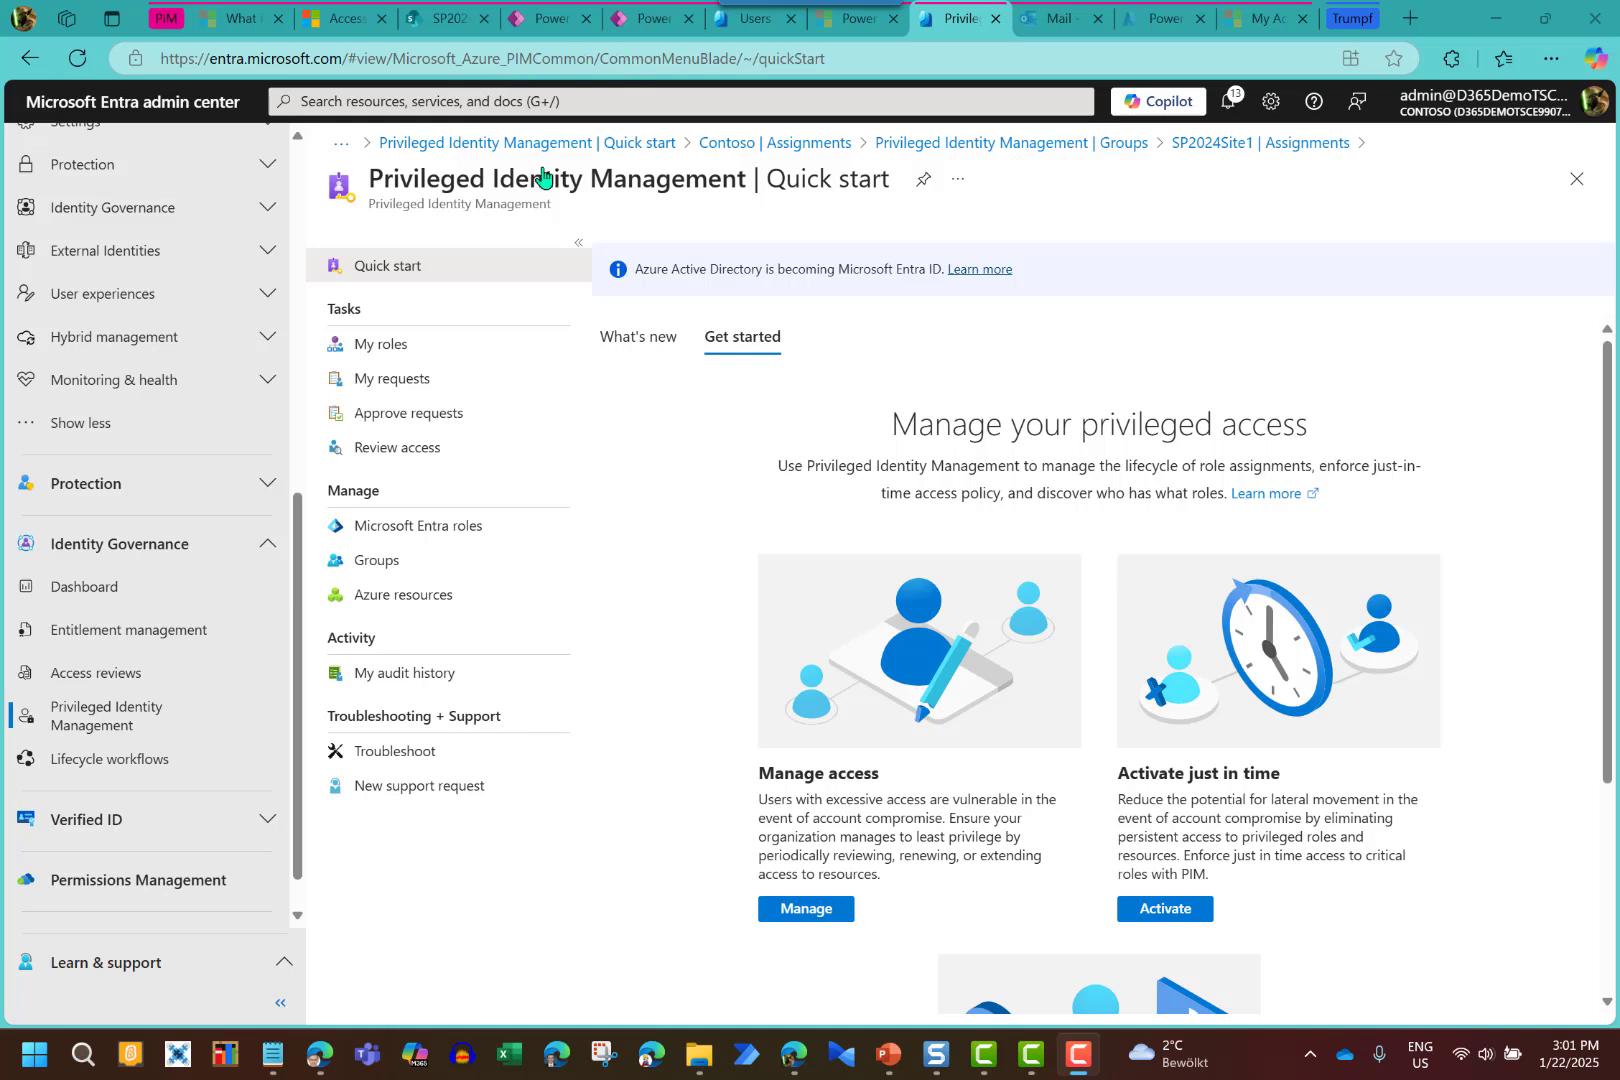
pyautogui.click(372, 573)
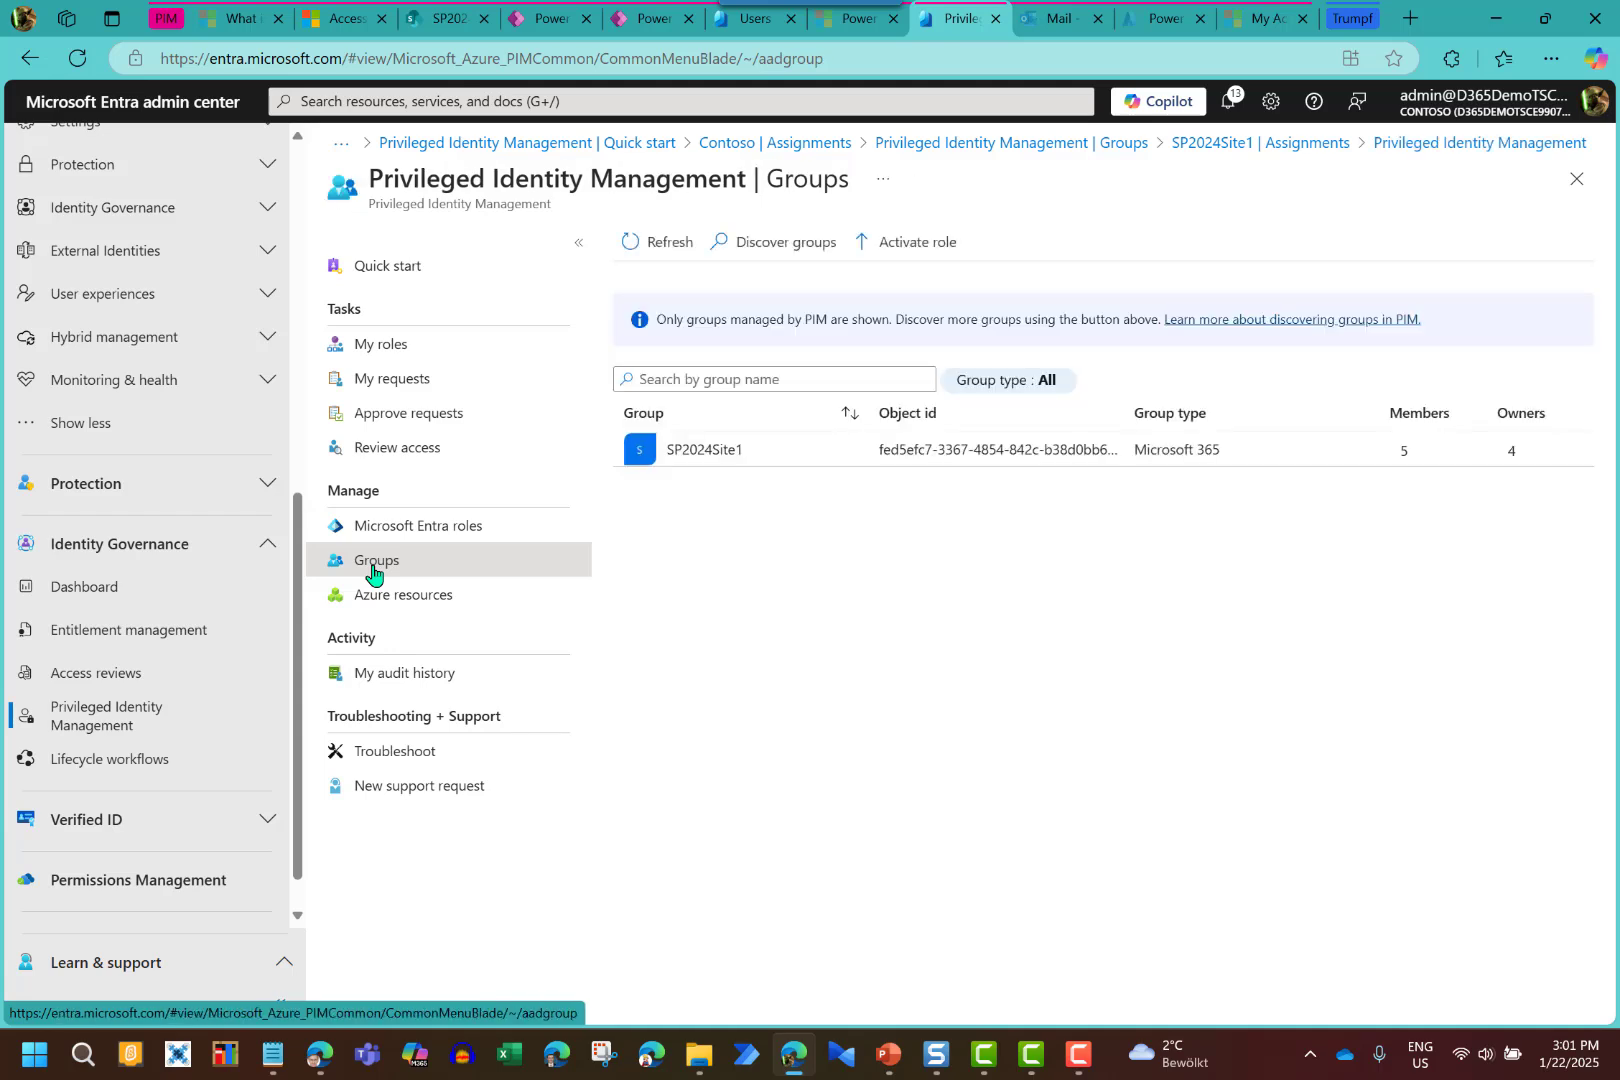
pyautogui.click(706, 455)
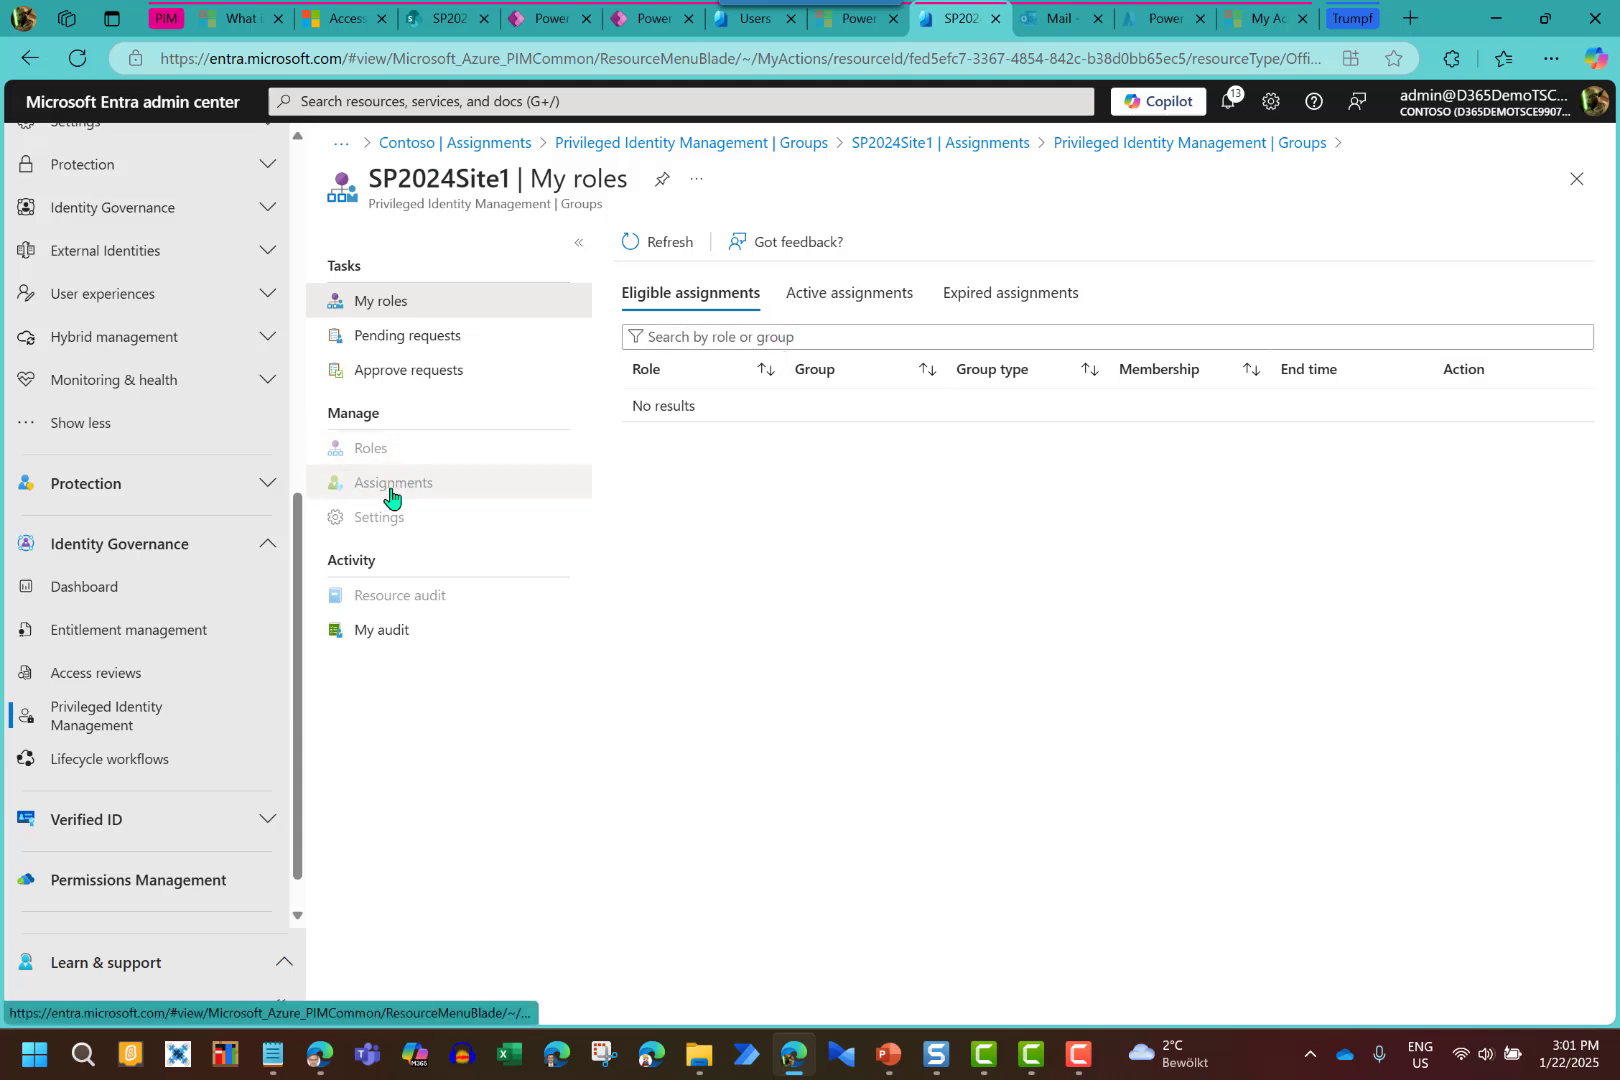
pyautogui.click(828, 306)
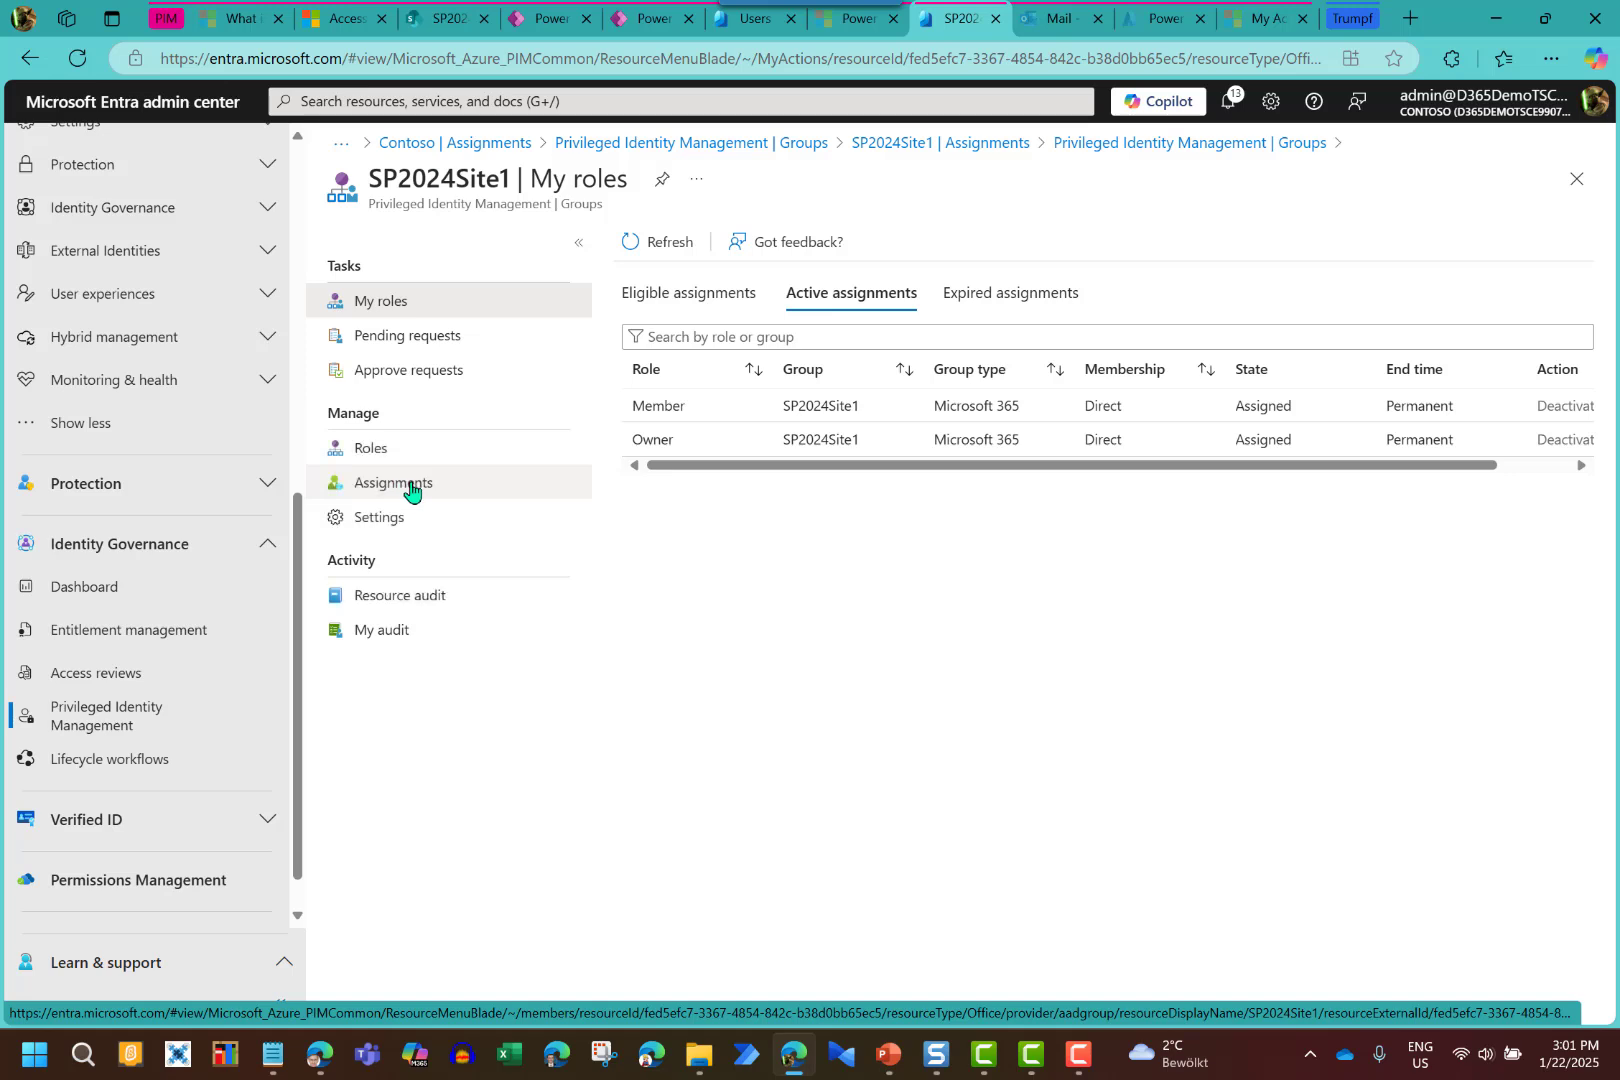
pyautogui.click(412, 491)
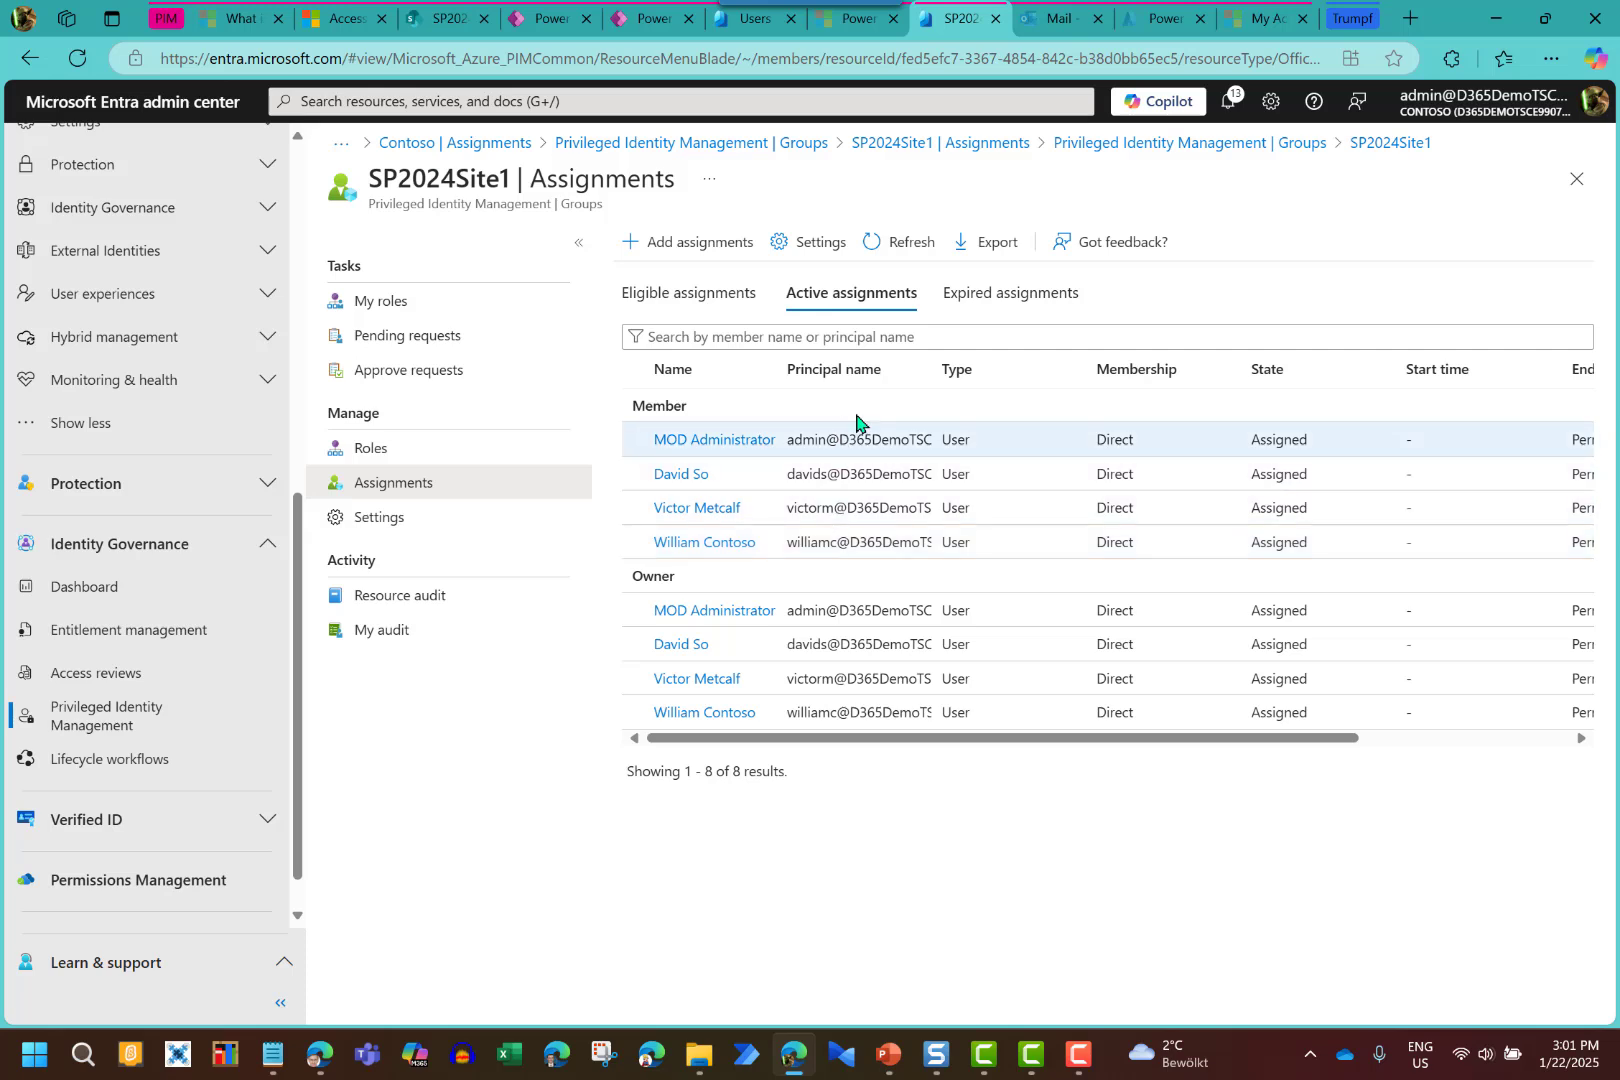
pyautogui.click(714, 260)
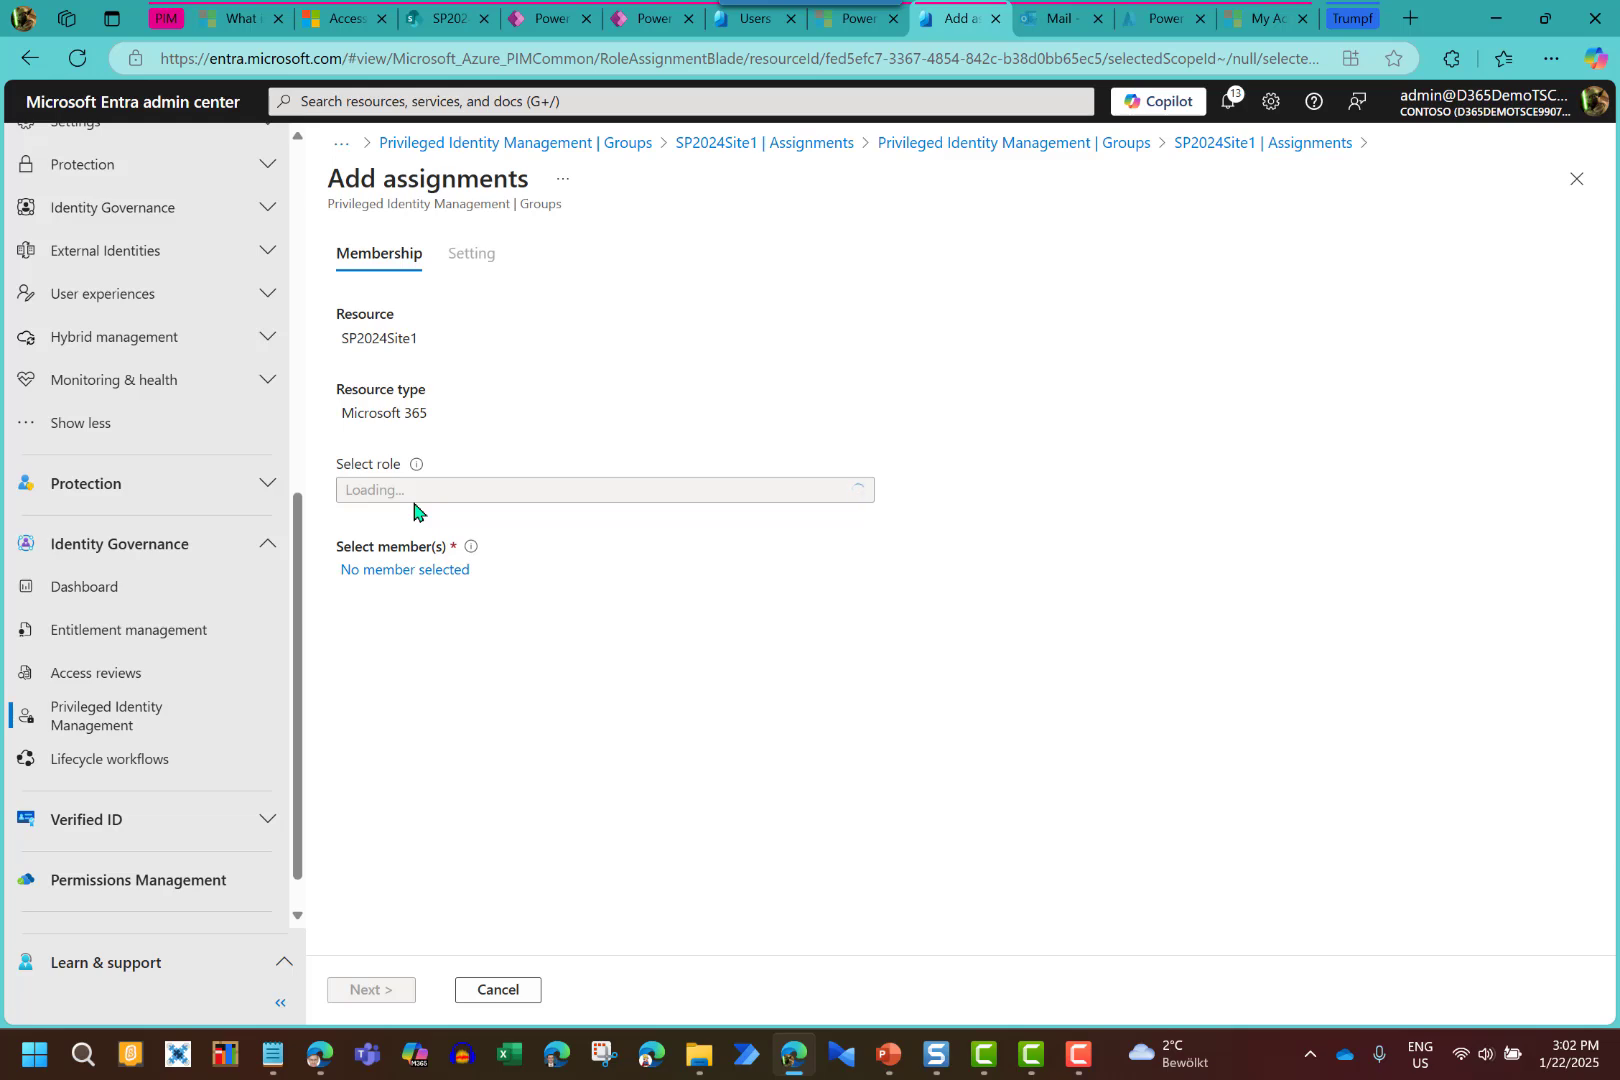
# Search 'ludwig' and select the guest user as the member to assign
pyautogui.click(405, 577)
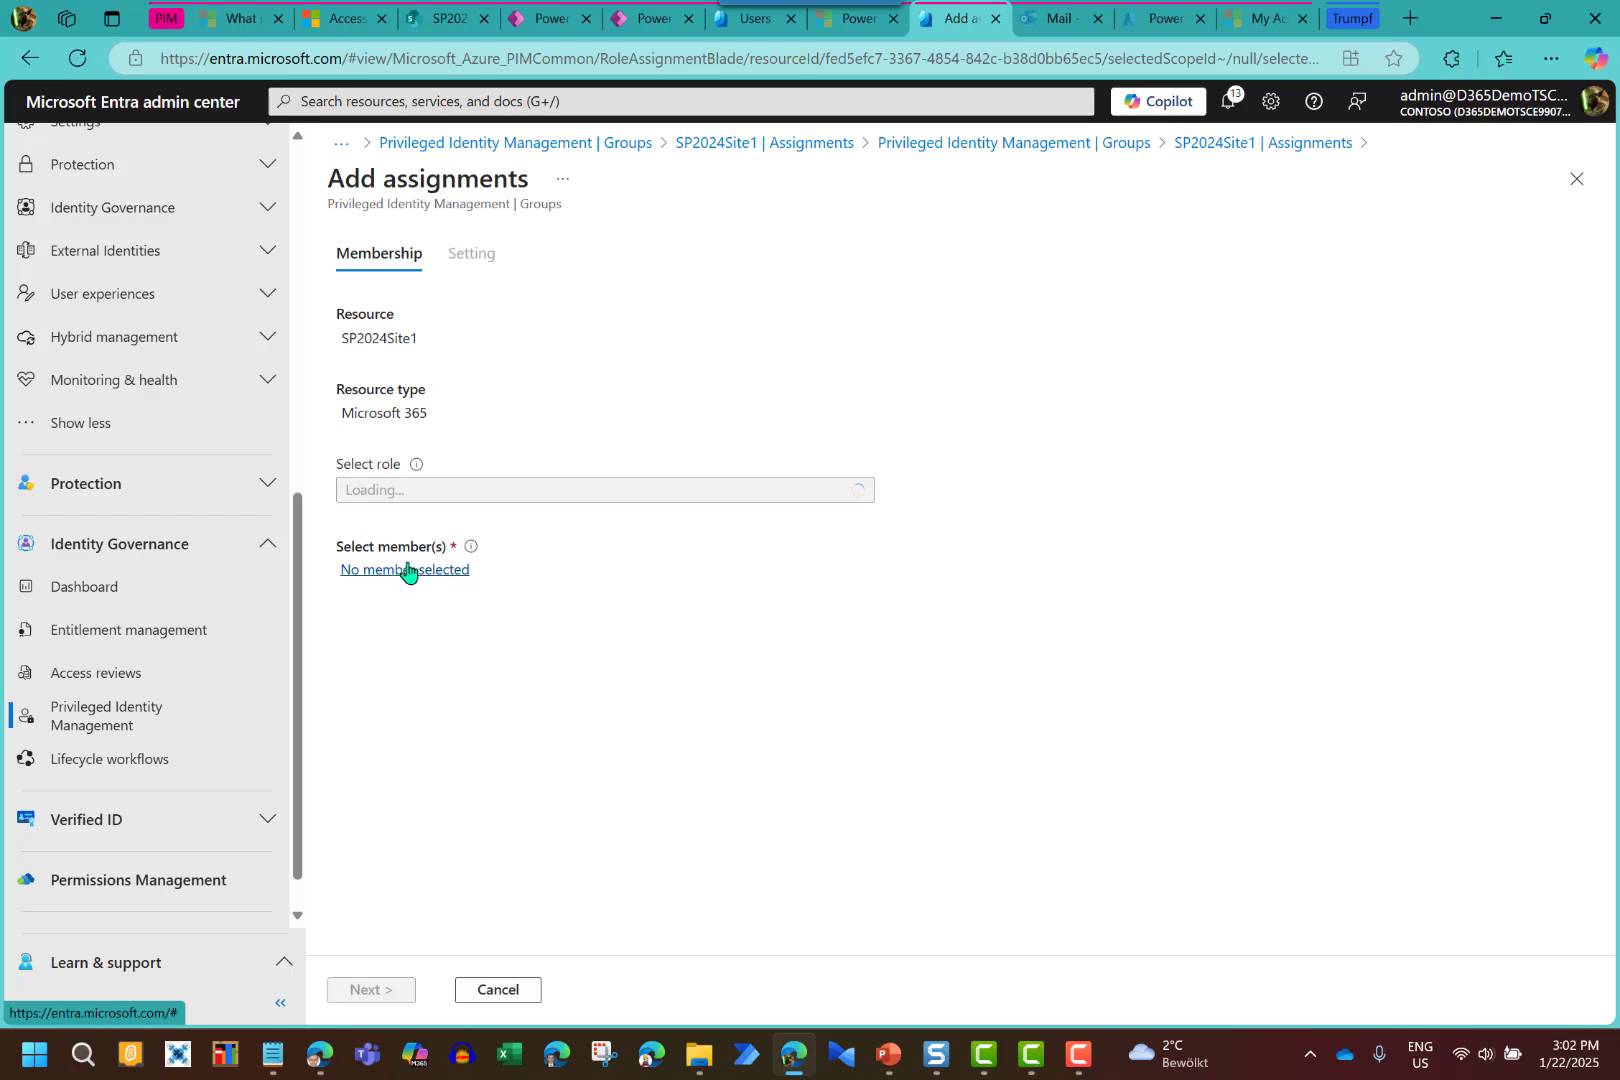
pyautogui.click(408, 575)
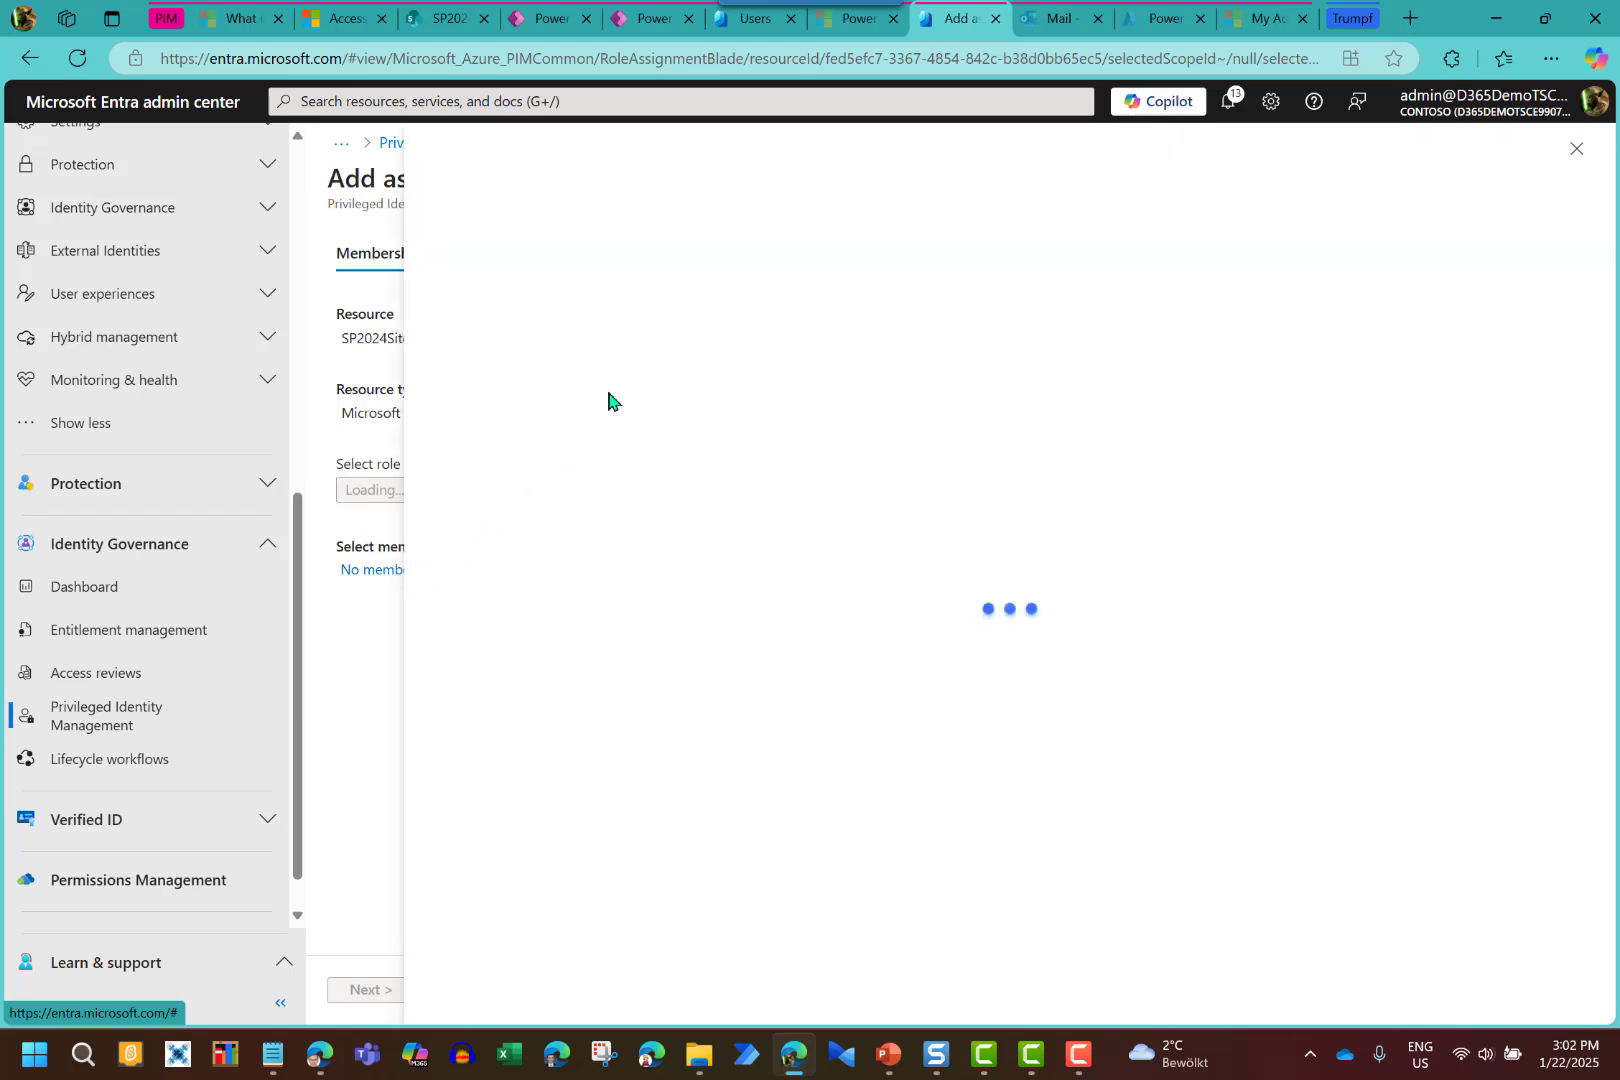
pyautogui.click(639, 316)
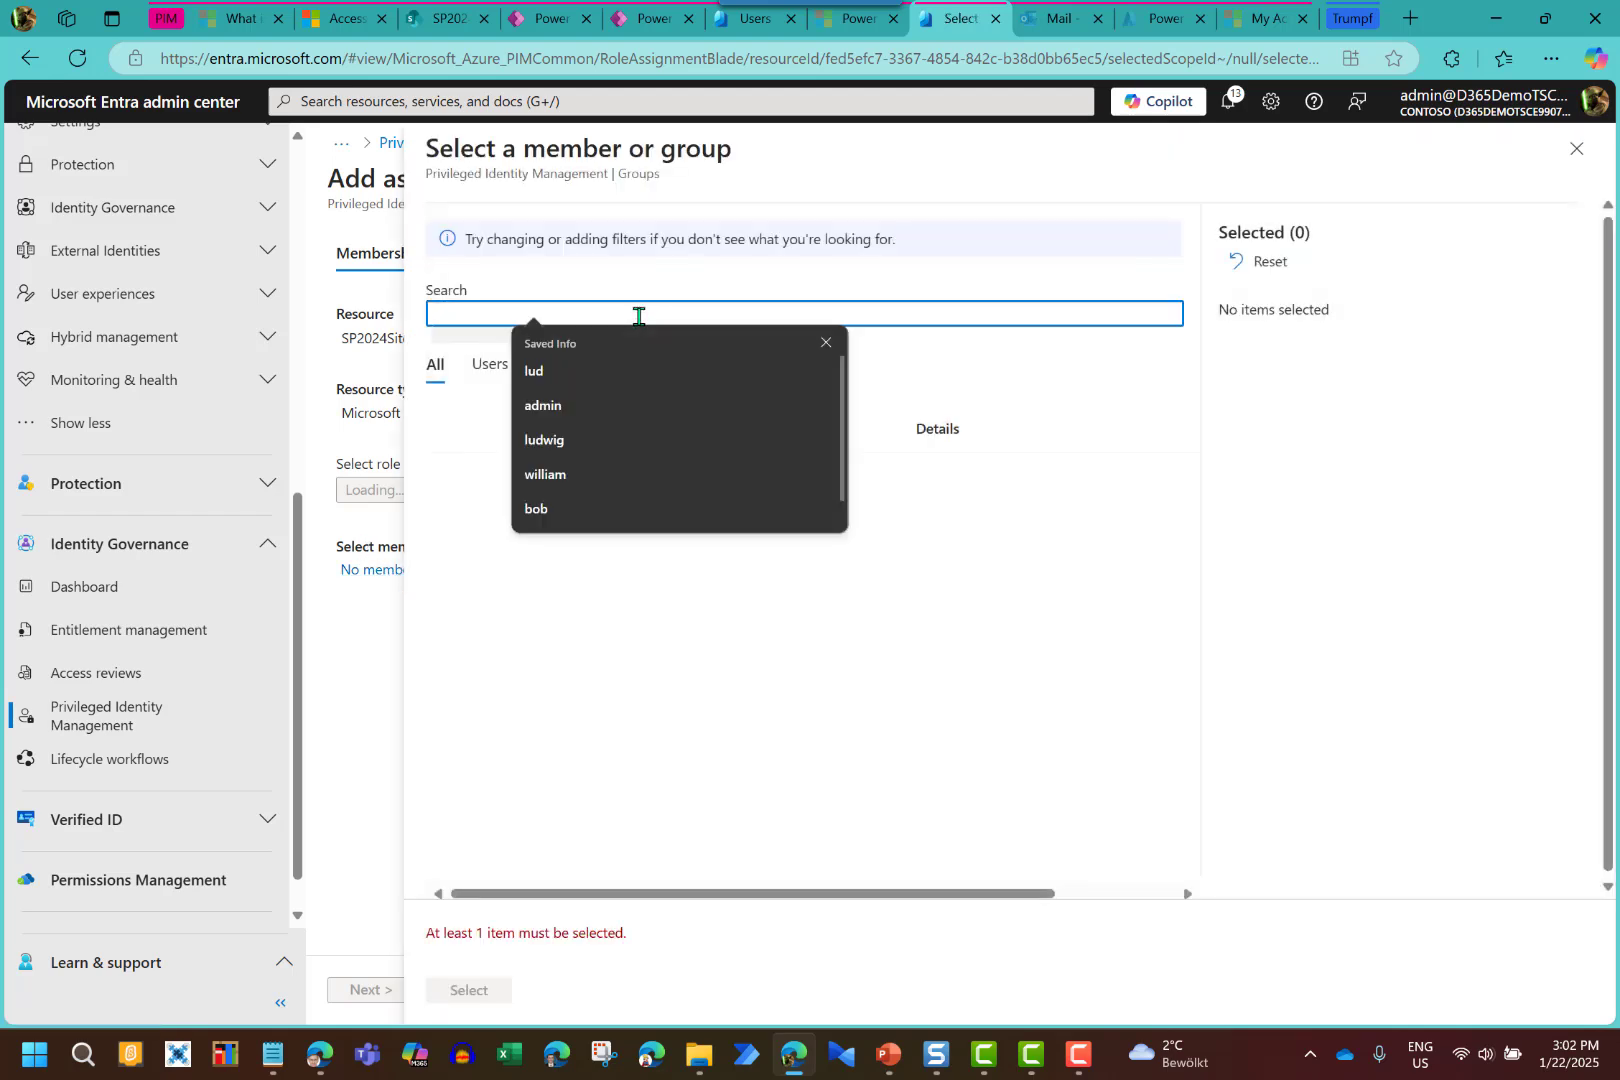
pyautogui.write('ludwig')
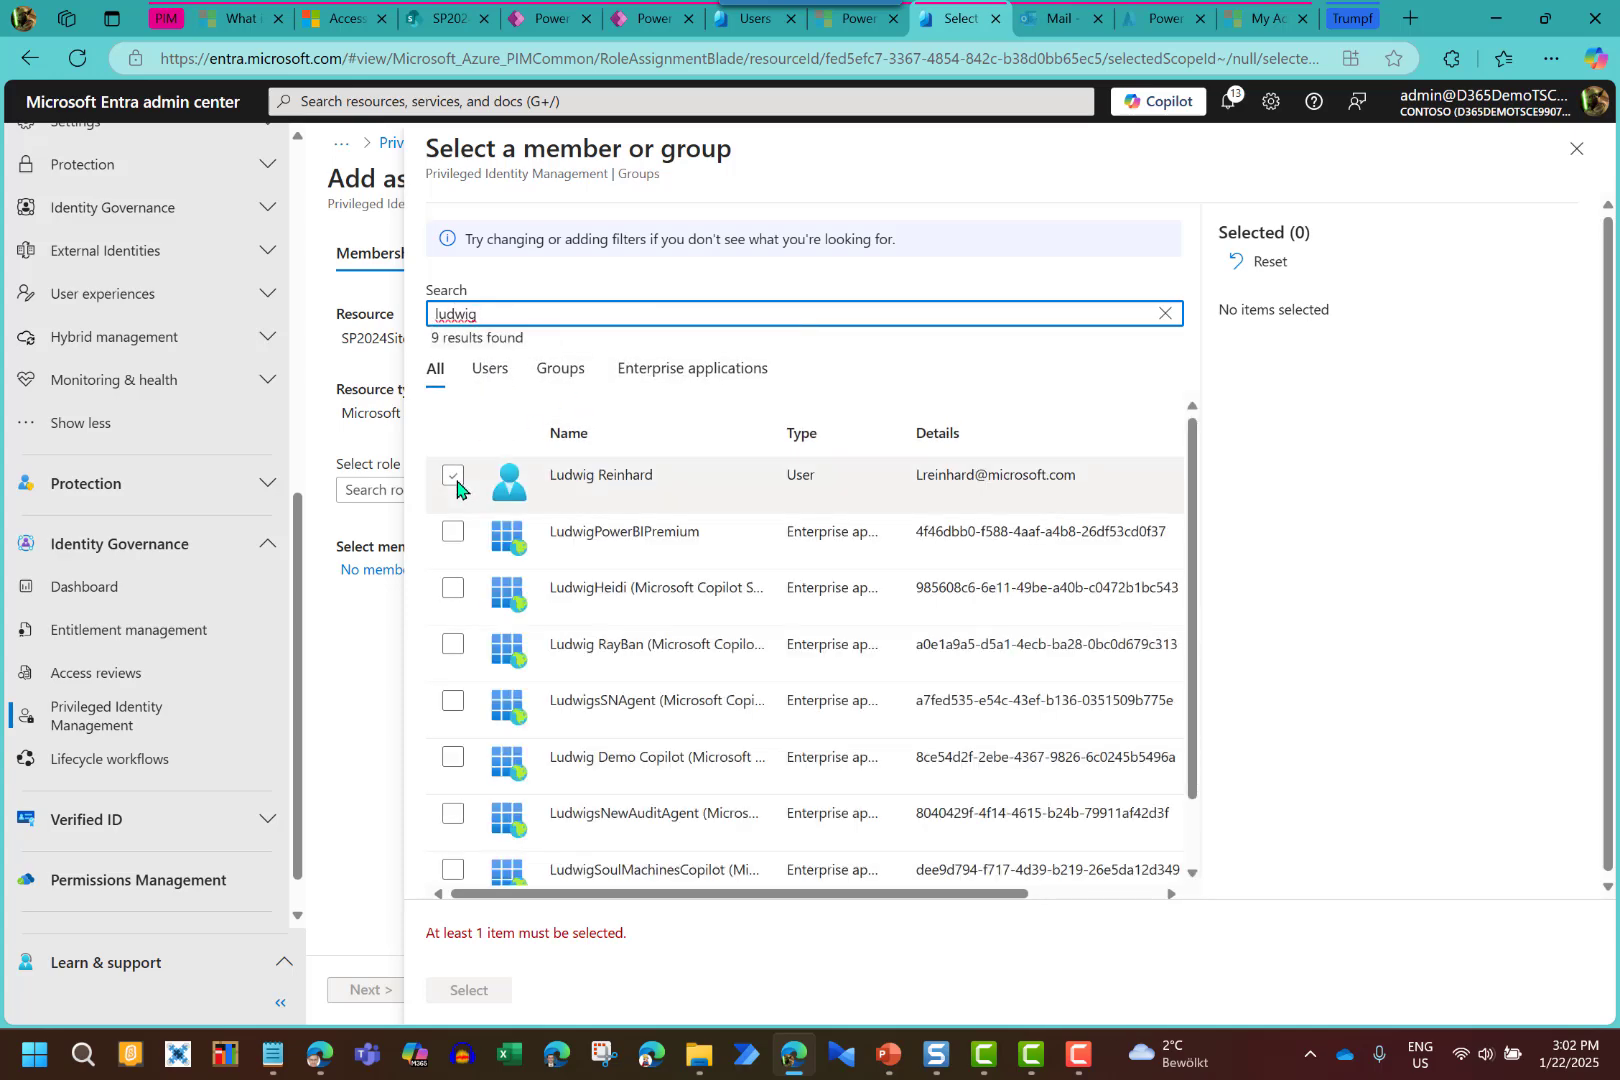
pyautogui.click(455, 480)
pyautogui.click(448, 991)
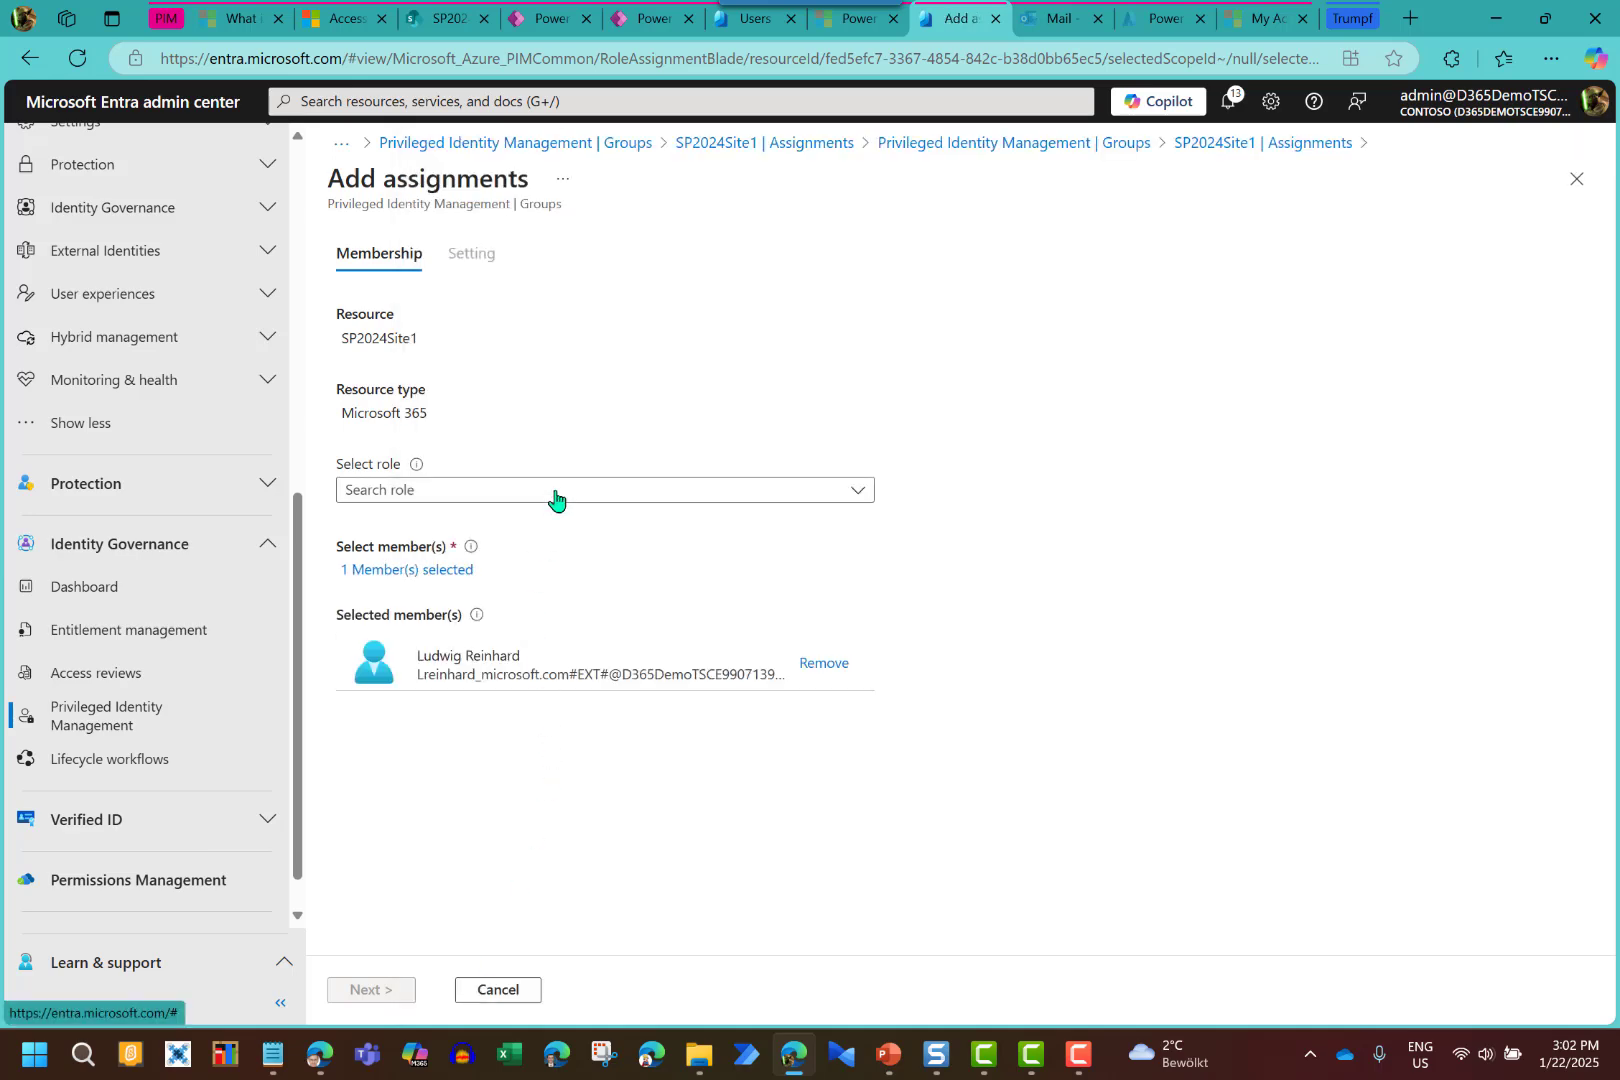
# Give the assignment the Member role and proceed to its settings
pyautogui.click(556, 494)
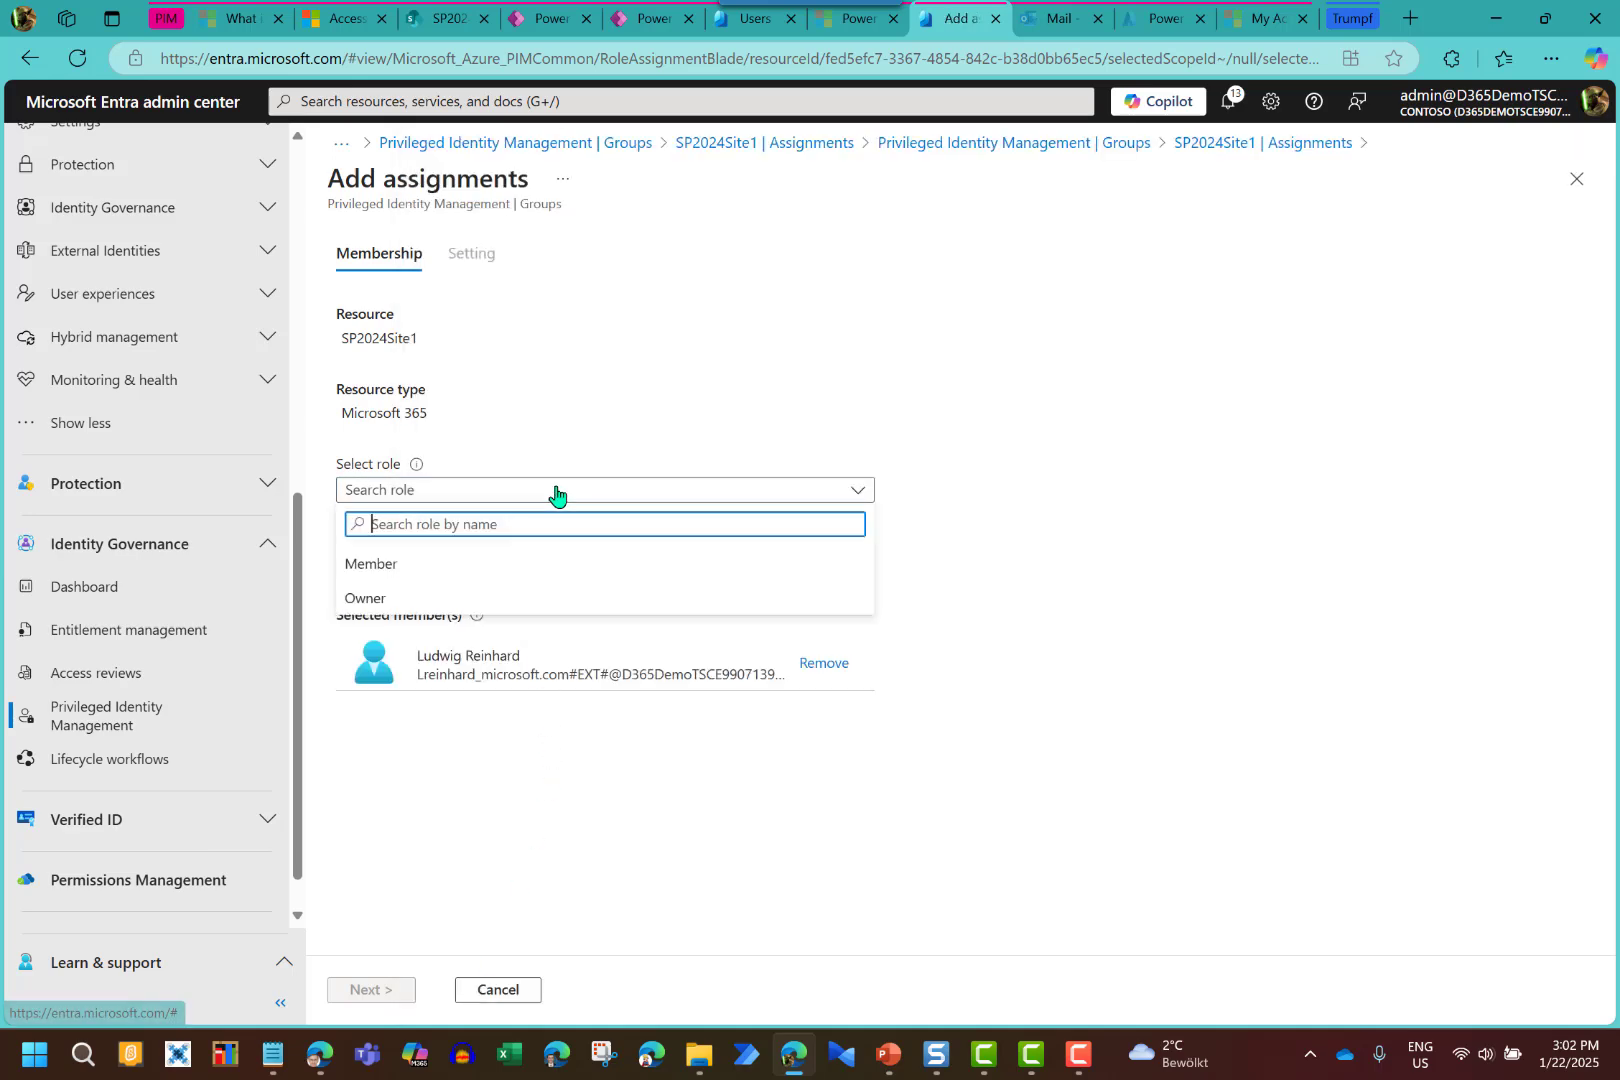
pyautogui.click(415, 564)
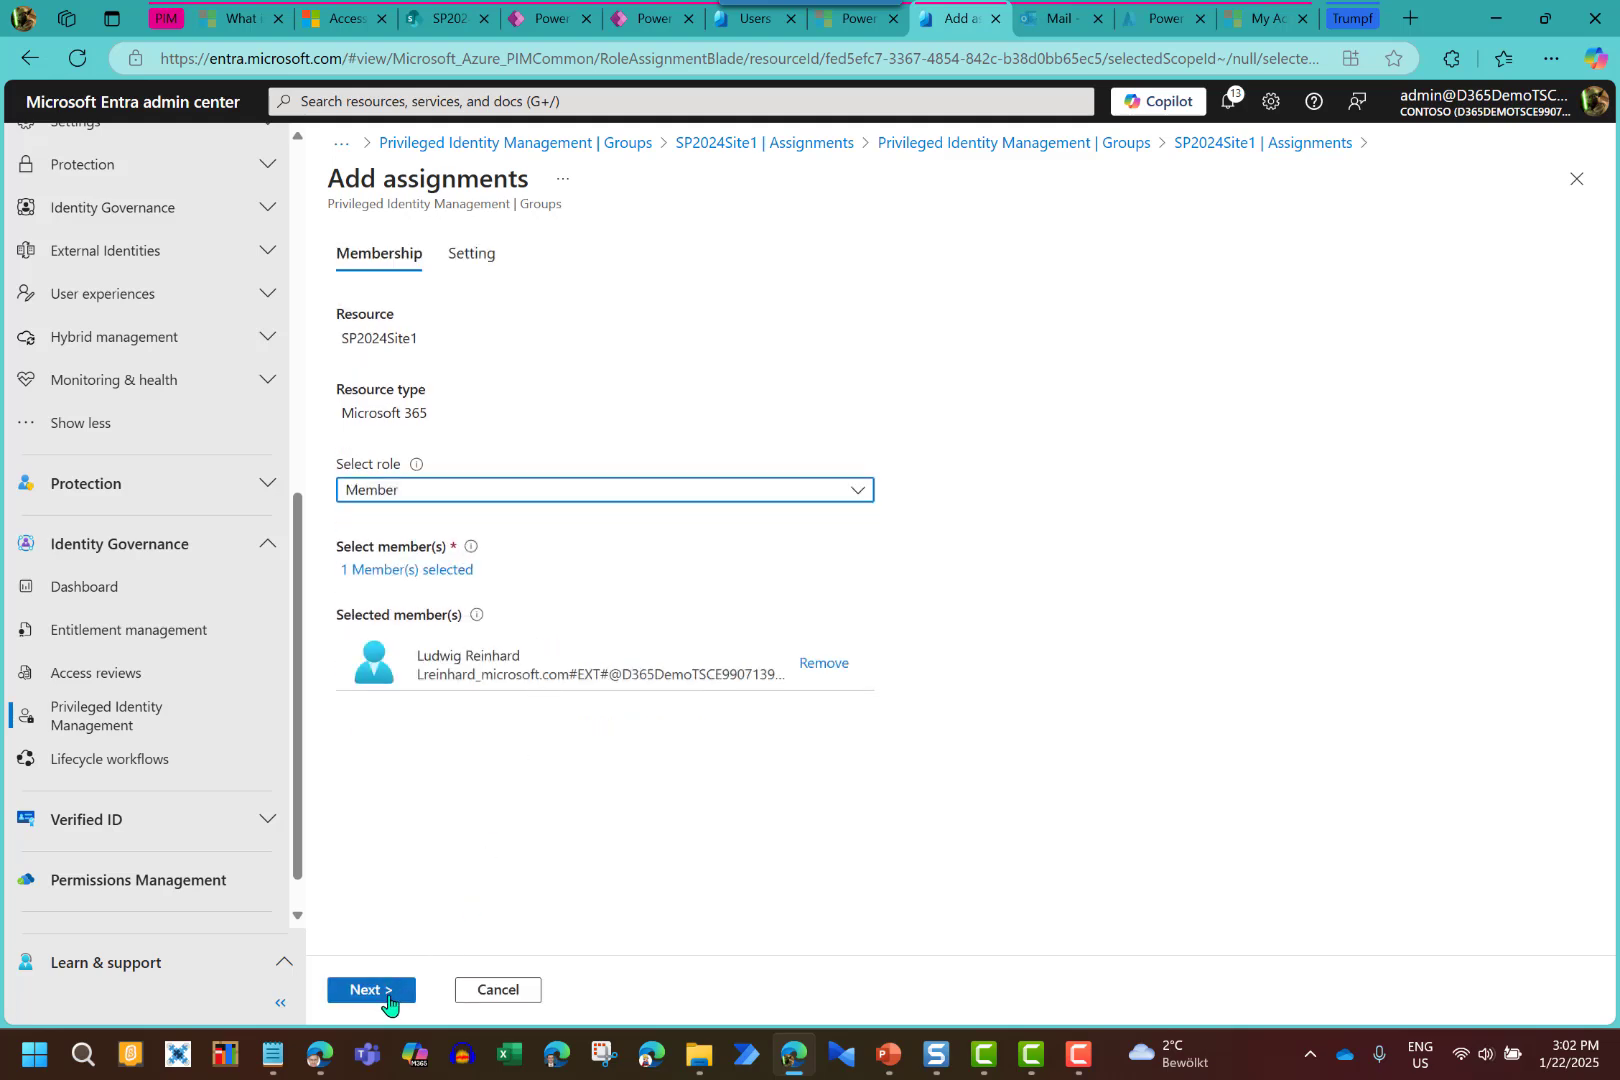
pyautogui.click(389, 1004)
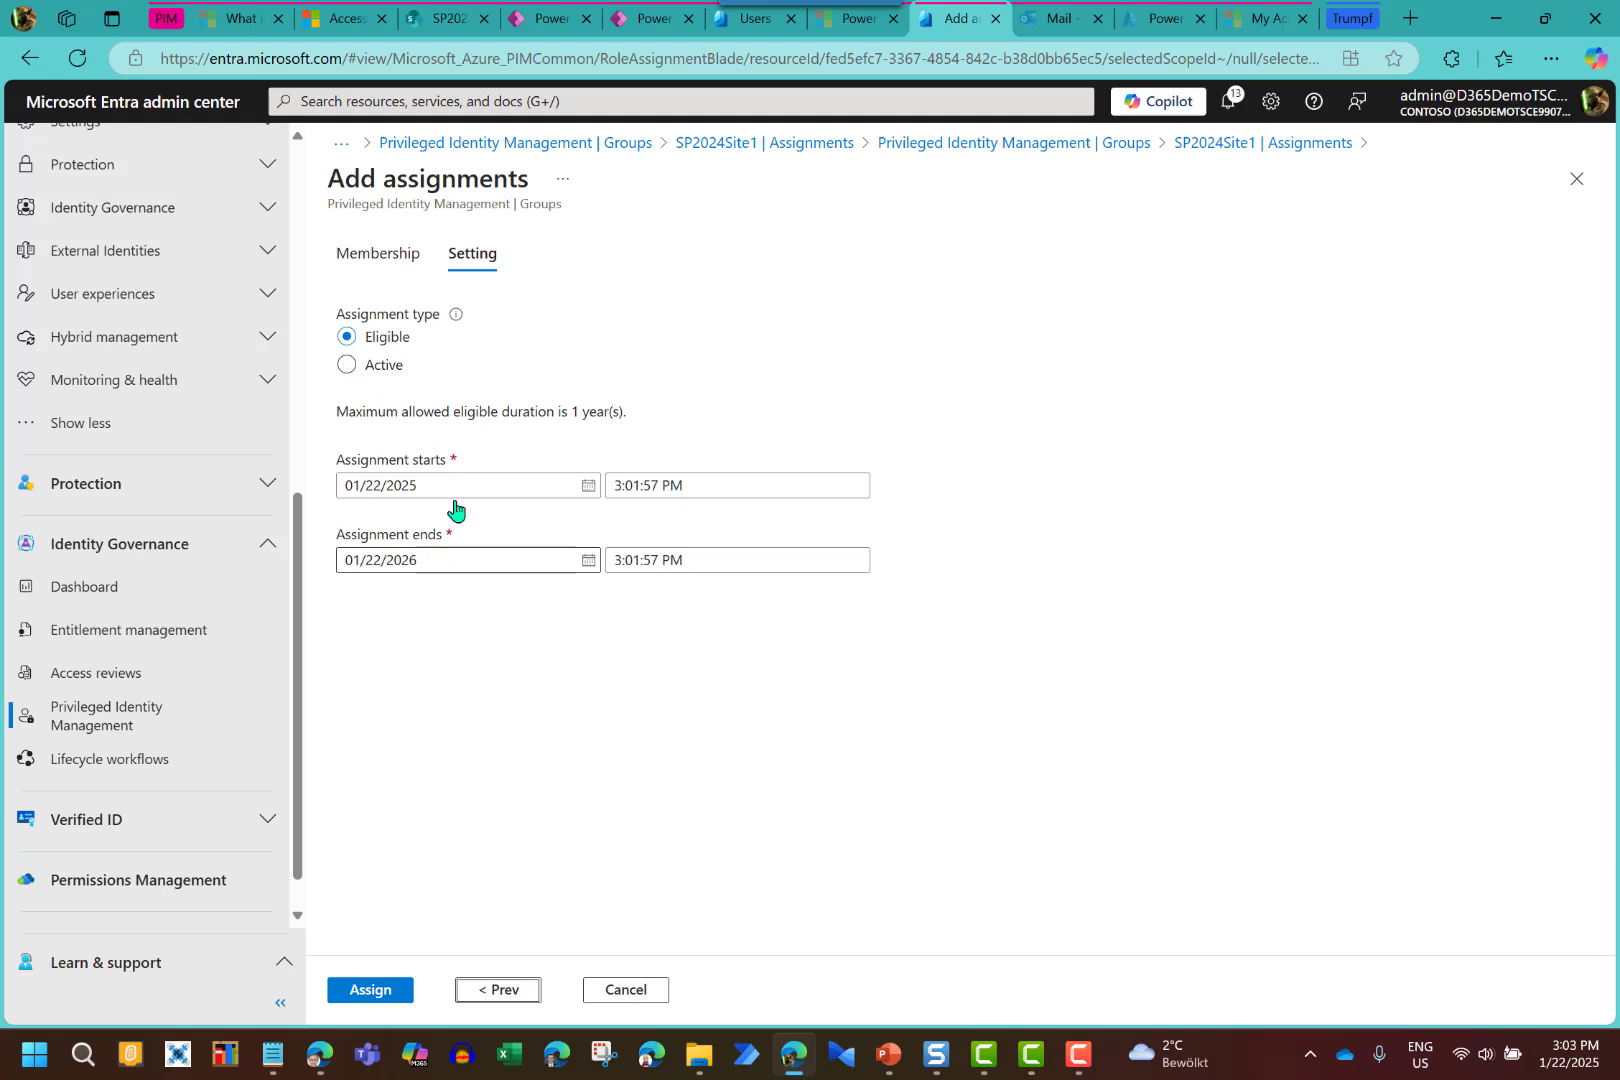
# Make the assignment Active, ending on January 22, 2025
pyautogui.click(347, 367)
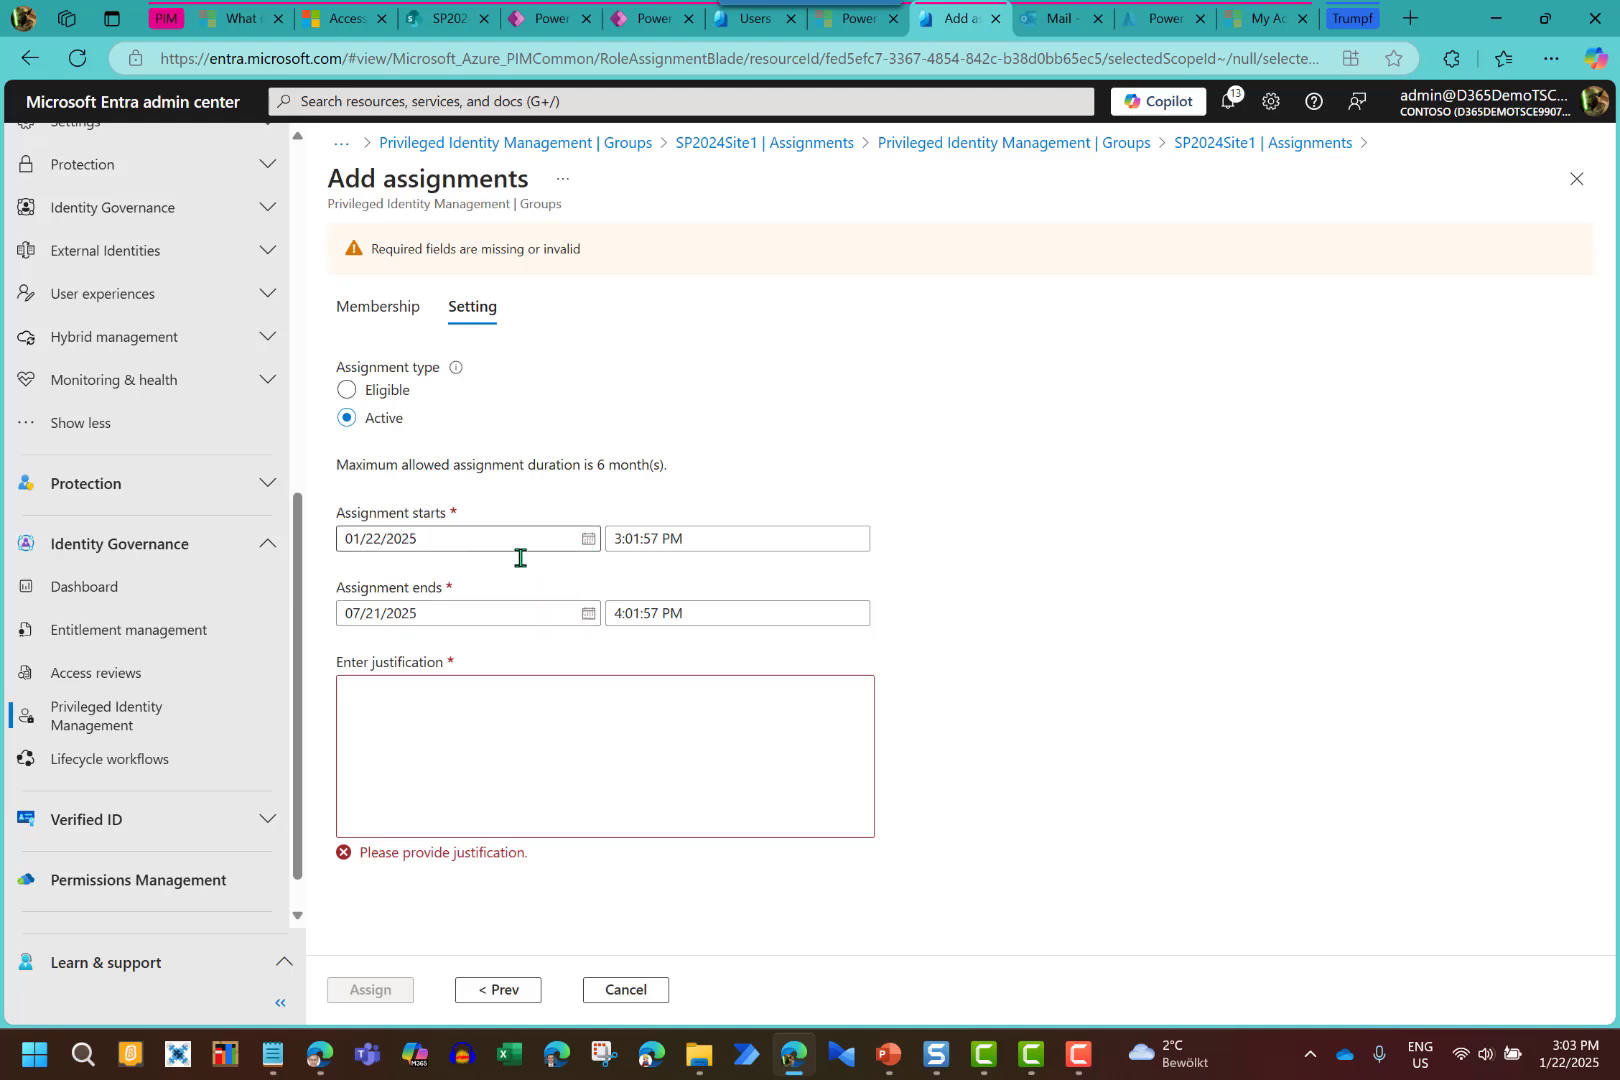
pyautogui.click(588, 615)
pyautogui.click(515, 655)
pyautogui.click(515, 655)
pyautogui.click(515, 655)
pyautogui.click(515, 655)
pyautogui.click(515, 655)
pyautogui.click(516, 655)
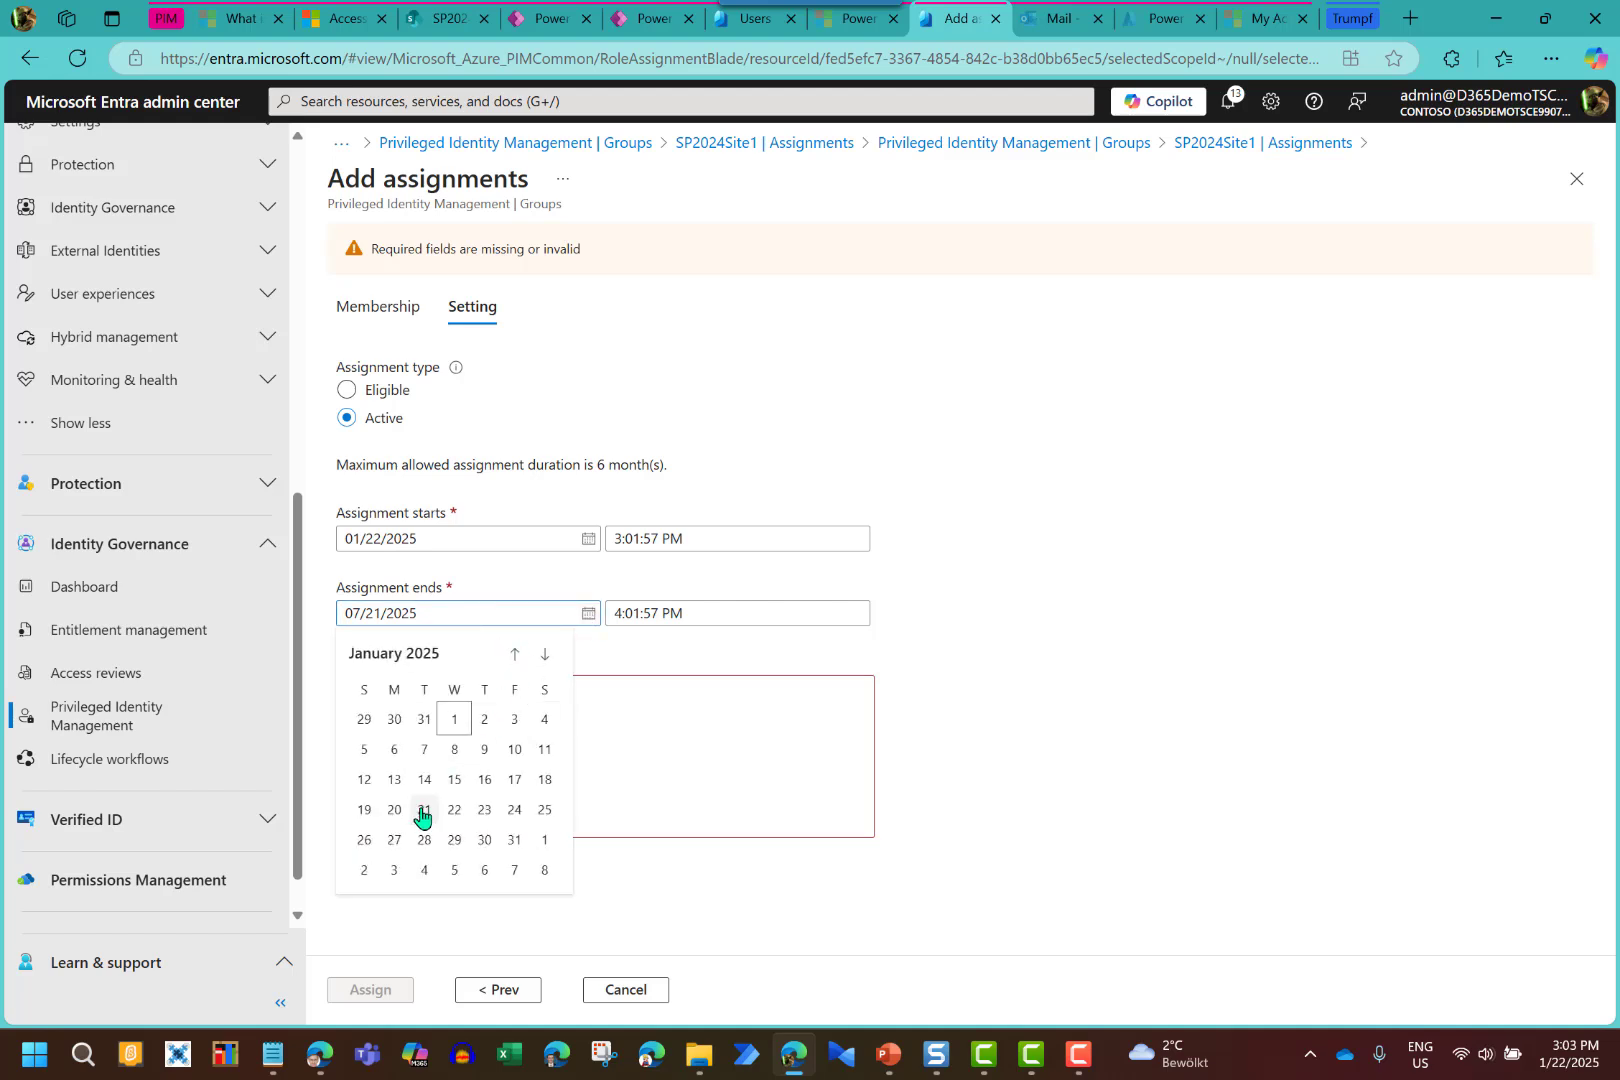
pyautogui.click(456, 811)
# Enter a justification that the guest needs access and submit the assignment
pyautogui.click(540, 690)
pyautogui.write('Ludwig ')
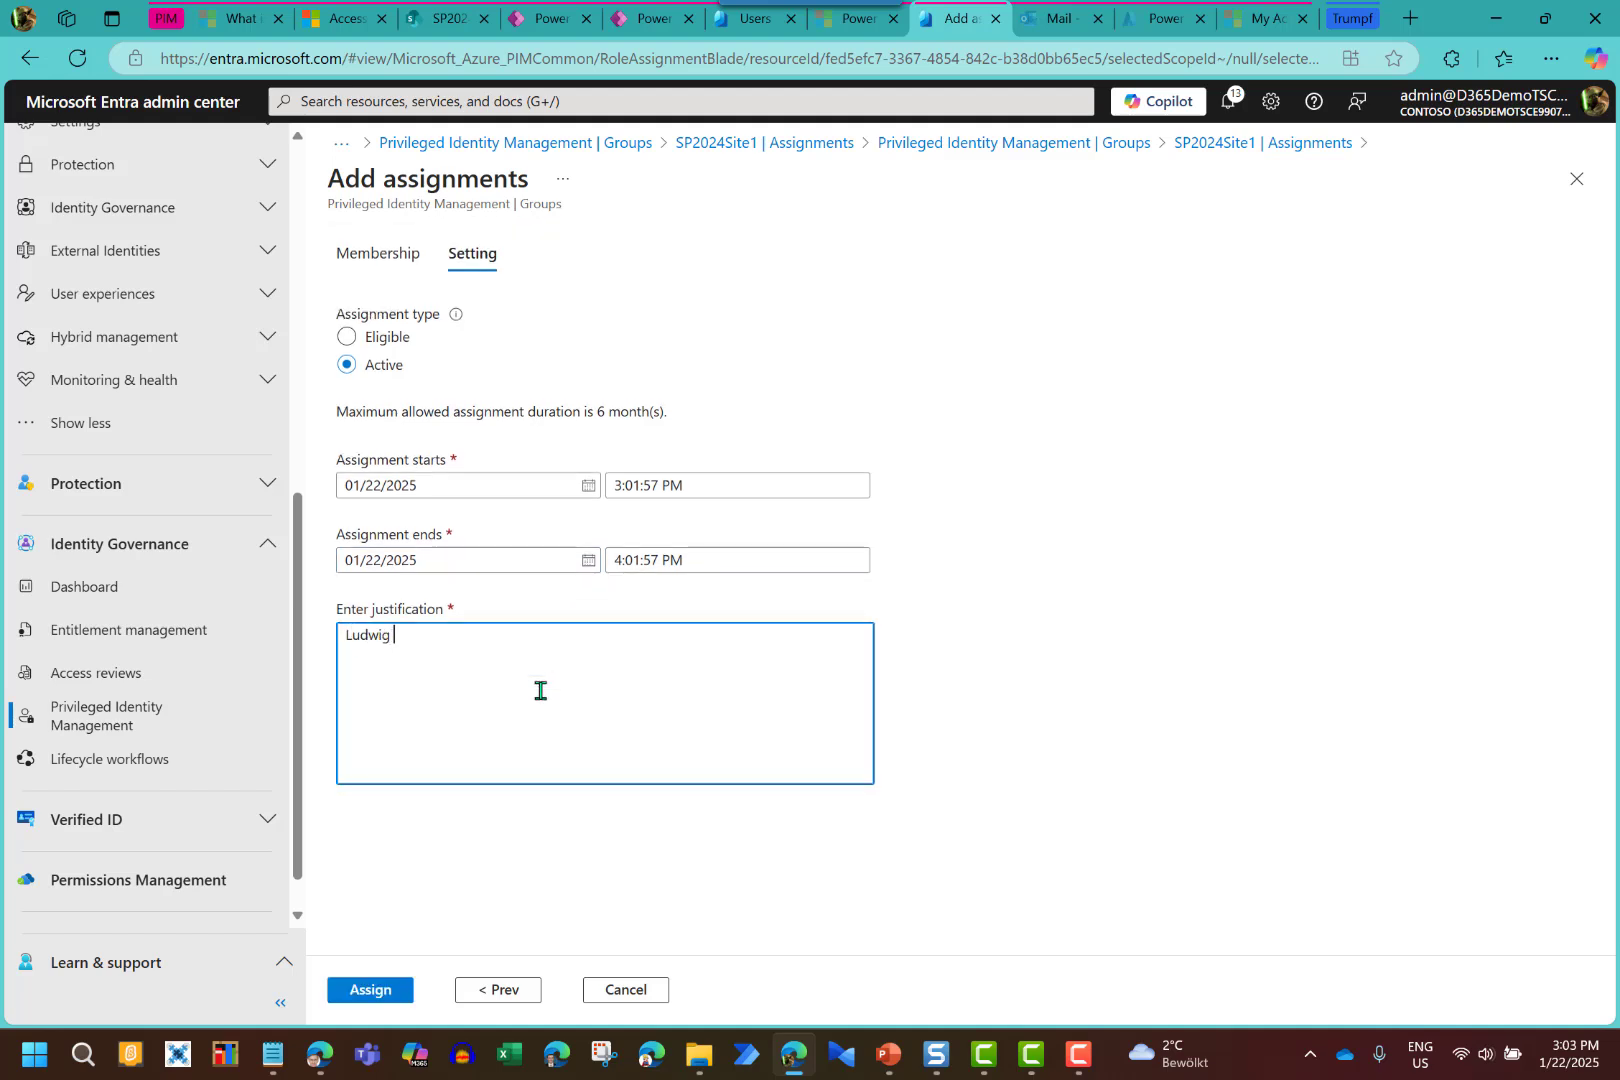
pyautogui.write('needs access')
pyautogui.click(380, 991)
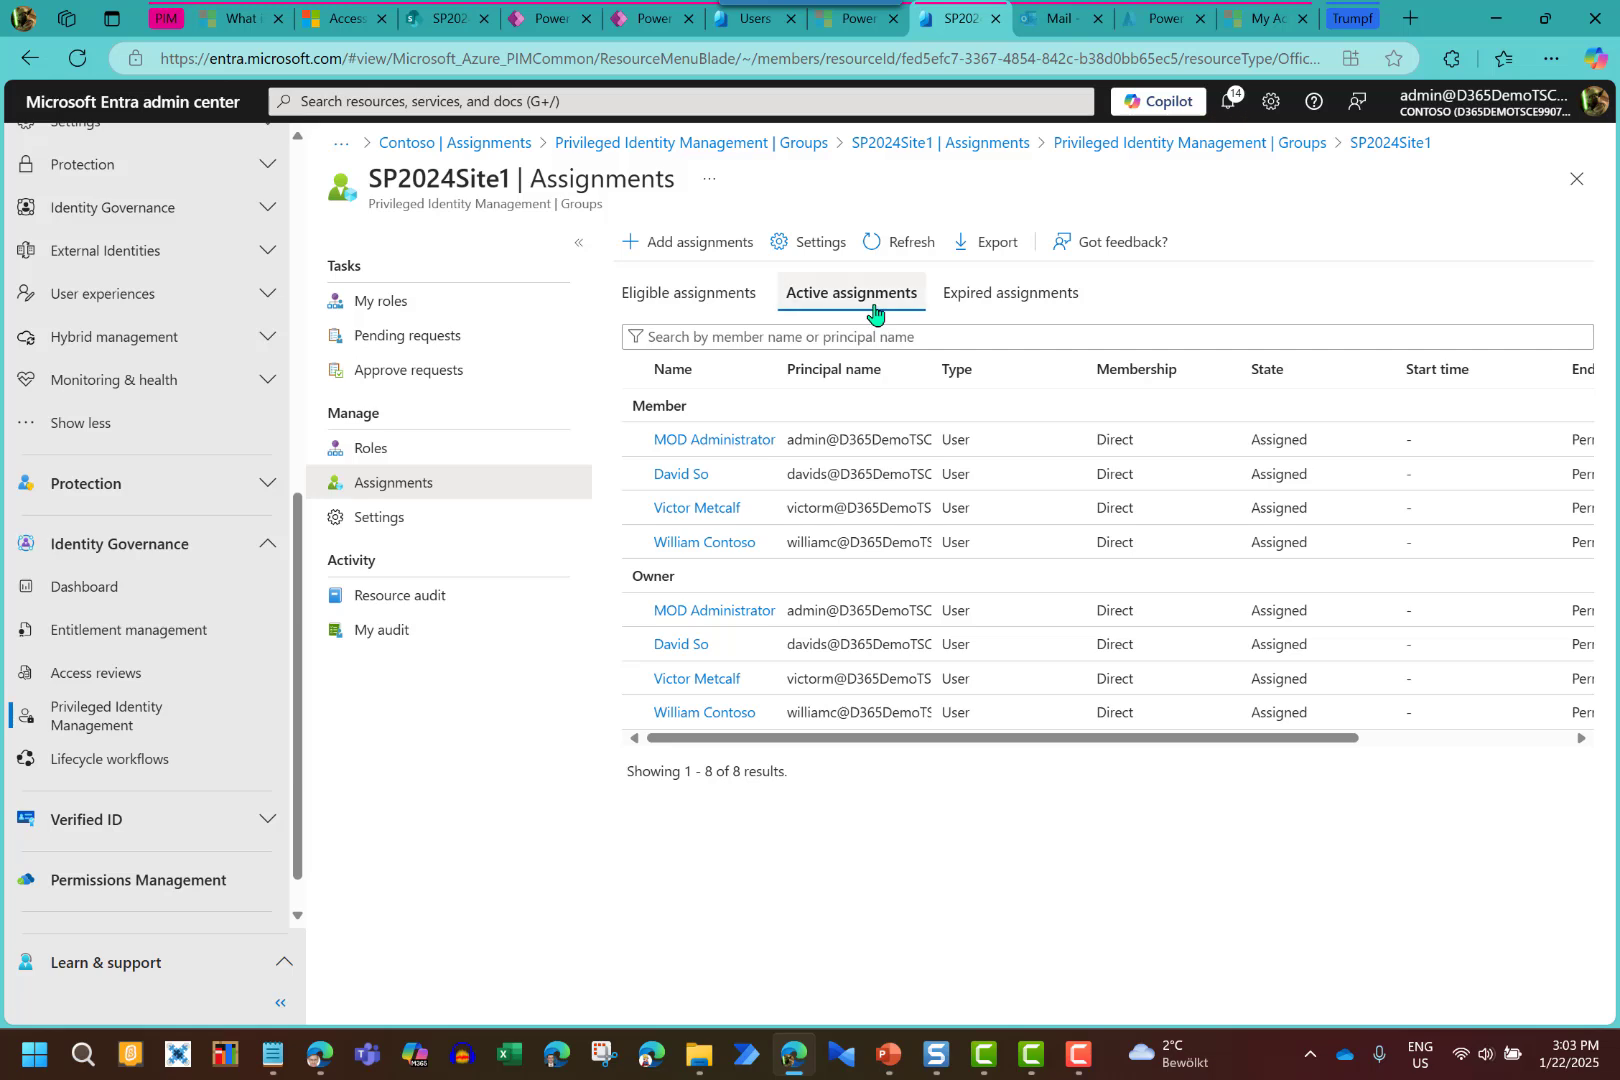
pyautogui.click(877, 245)
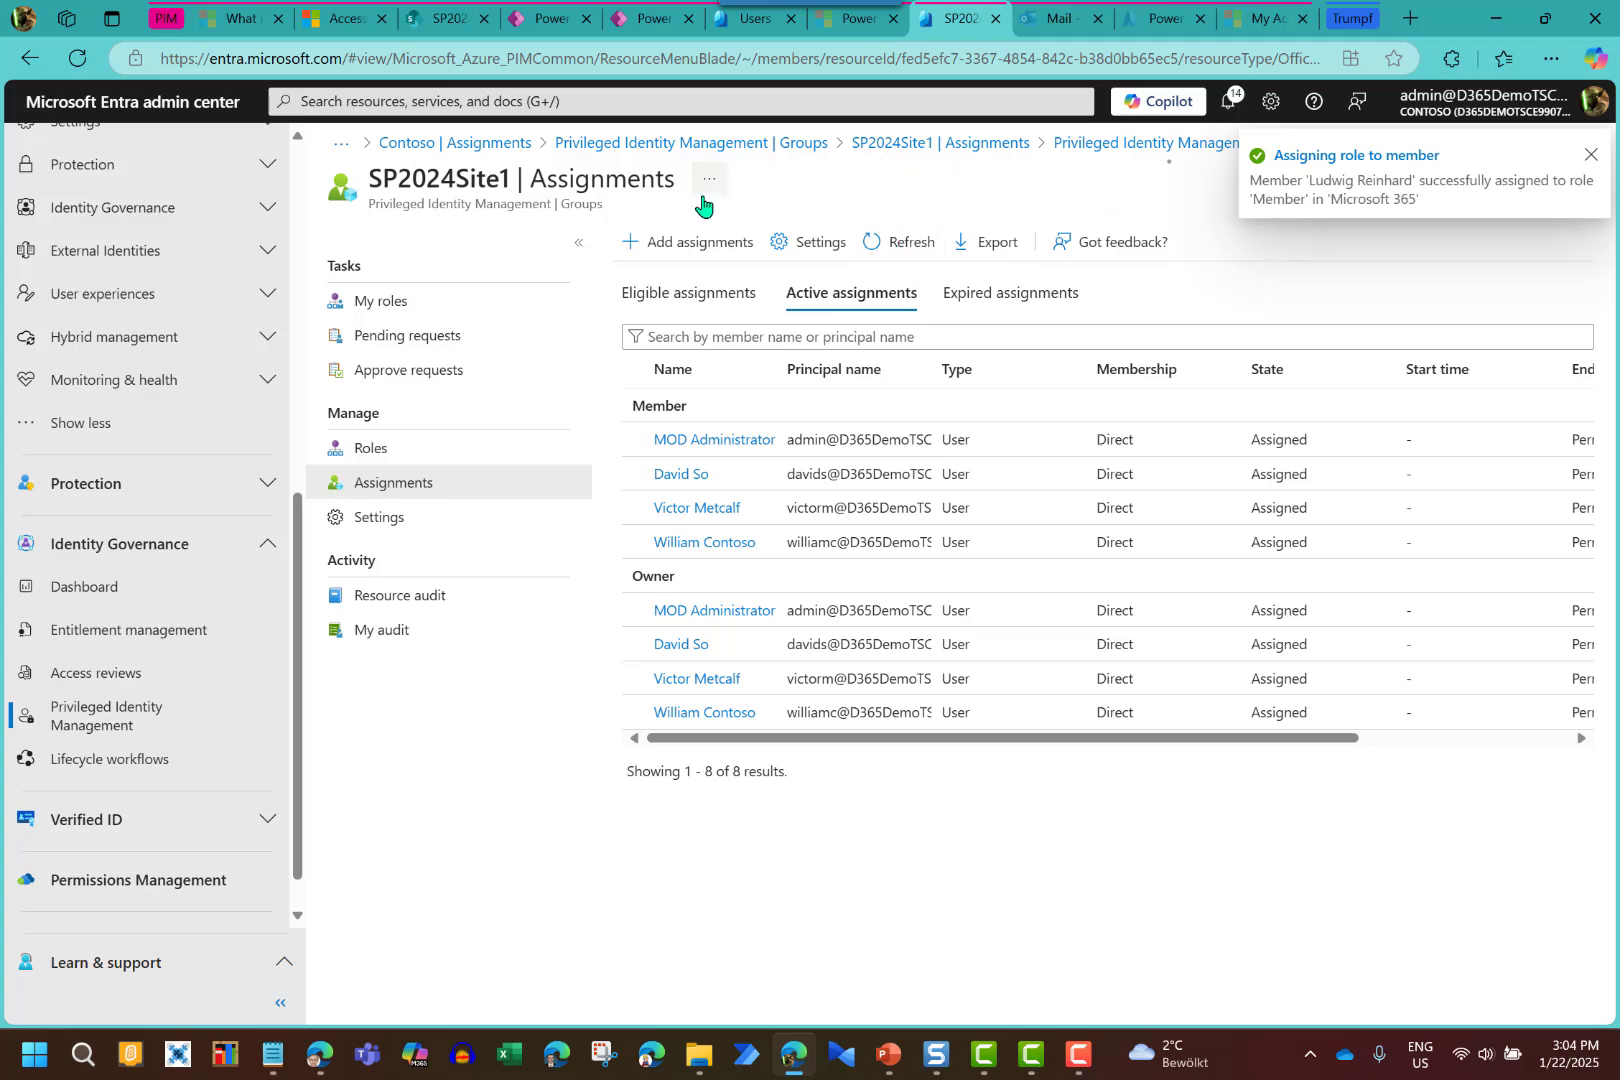
pyautogui.rightClick(434, 22)
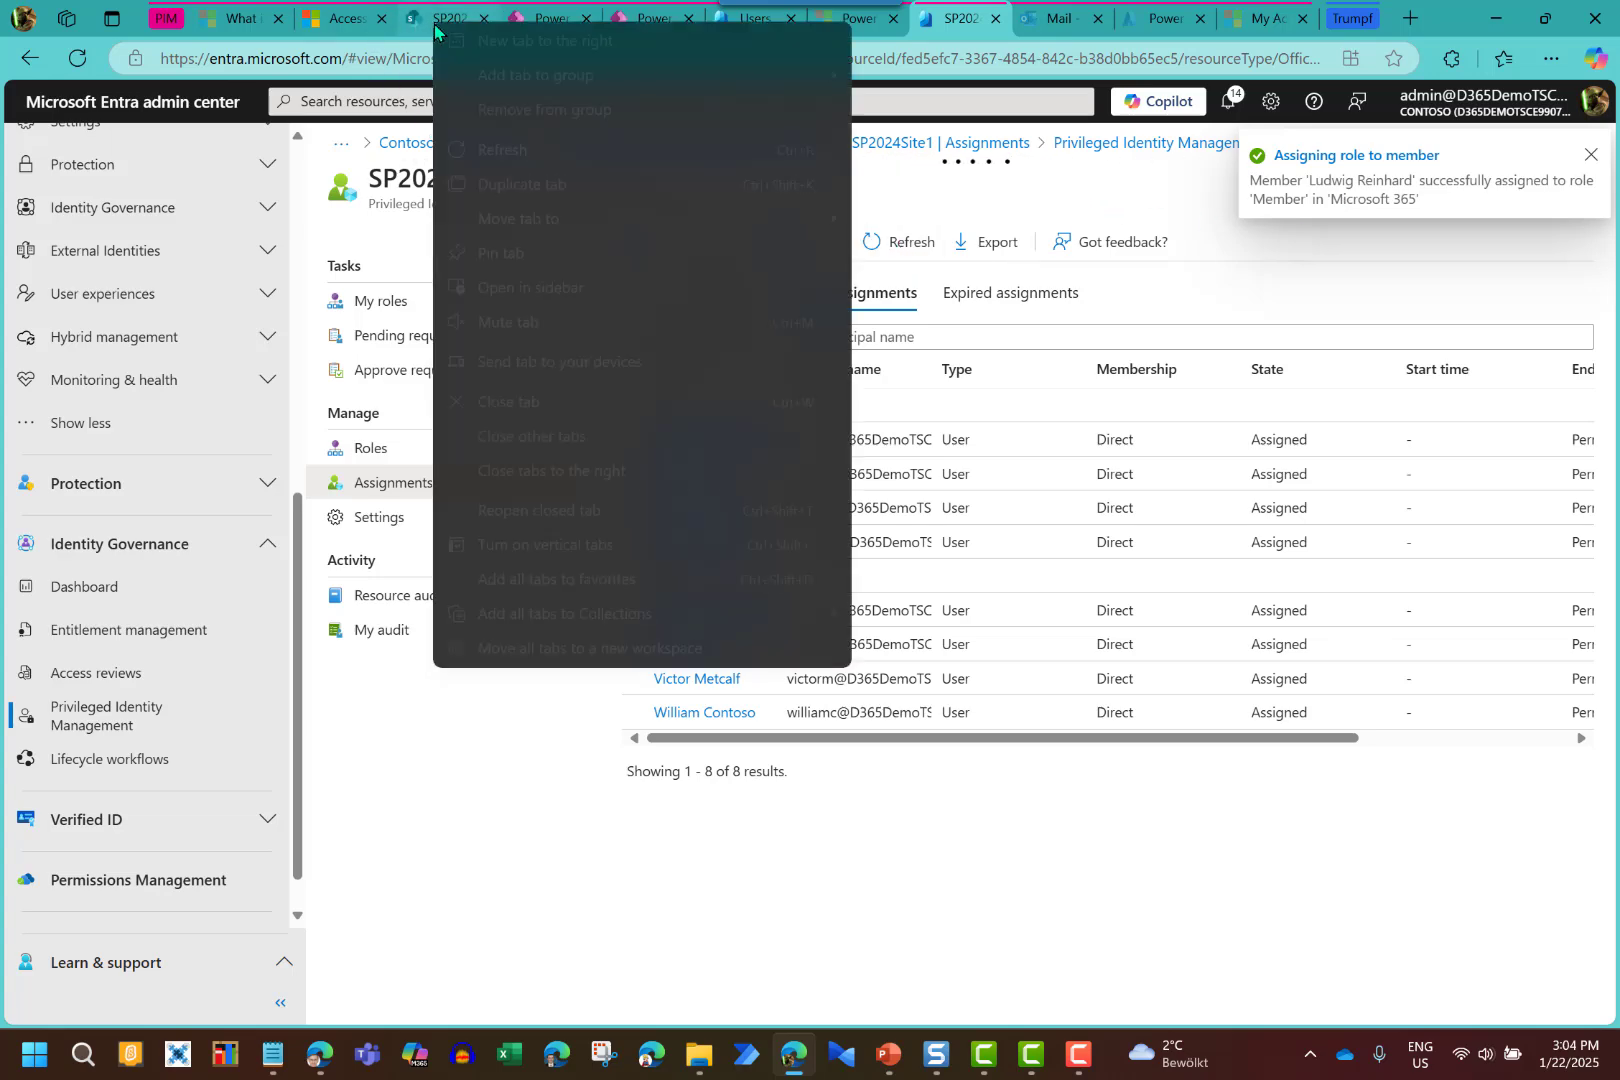
# Reload the SharePoint list, confirm the guest among the group's 5 members, then return to the app
pyautogui.click(443, 14)
pyautogui.click(443, 17)
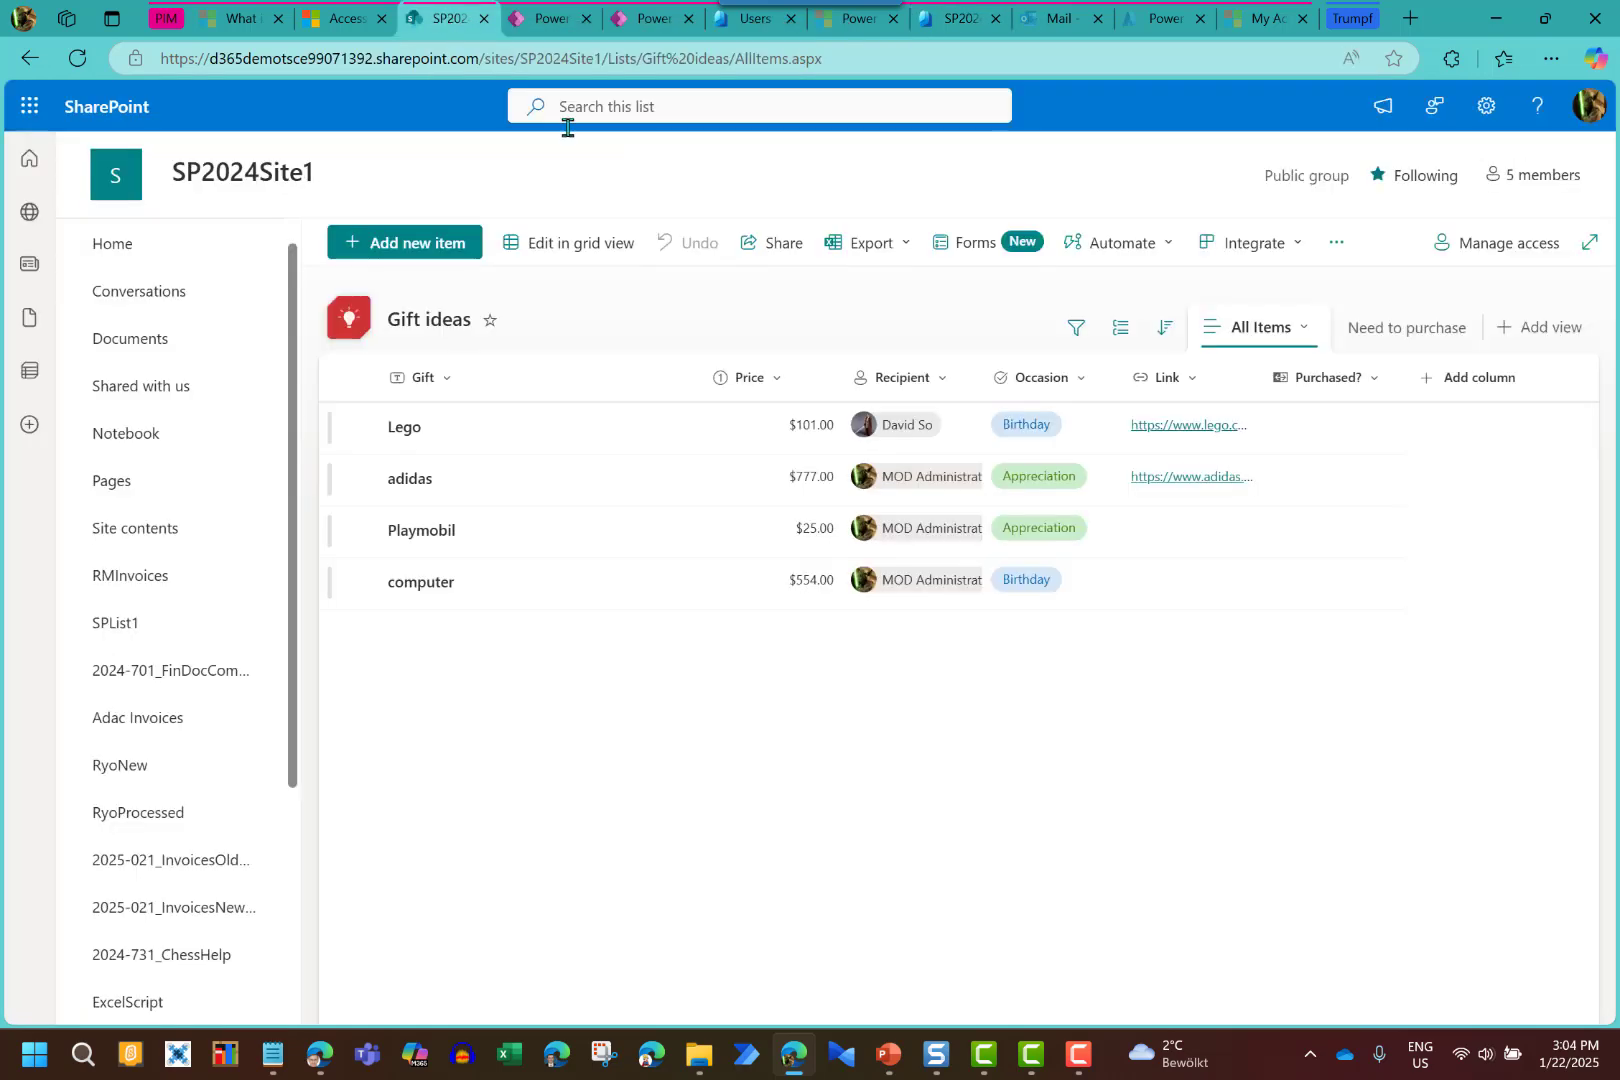
pyautogui.click(74, 60)
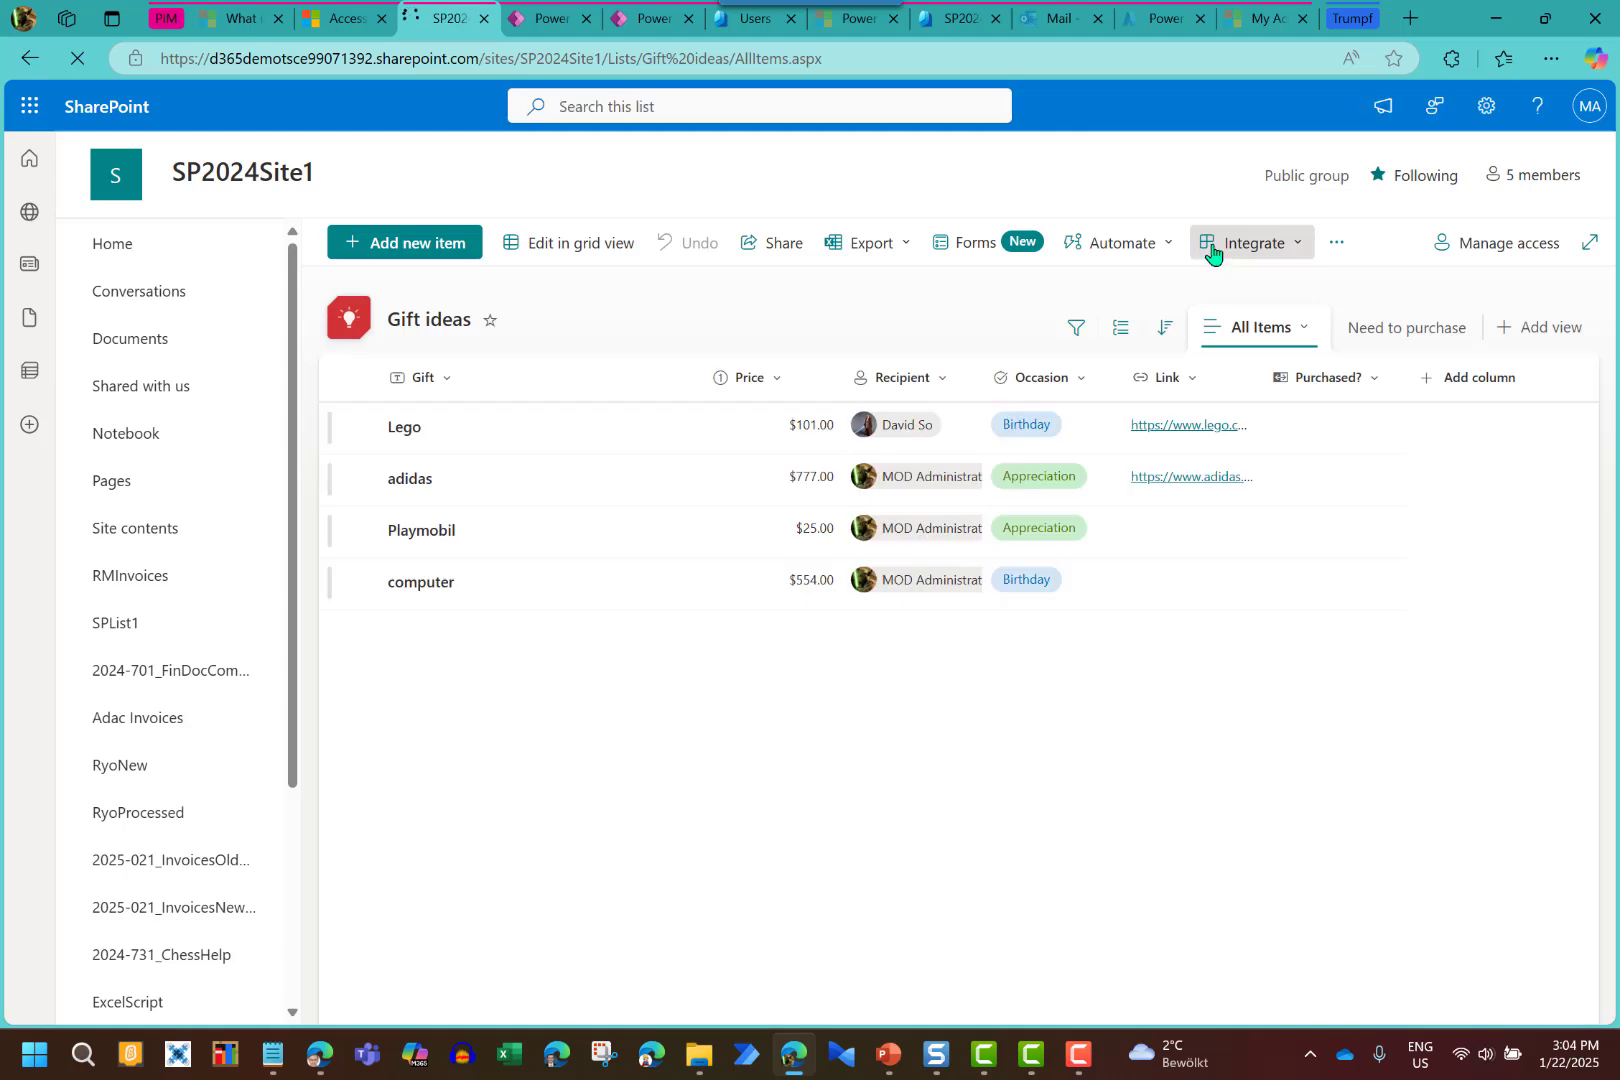
pyautogui.click(1521, 186)
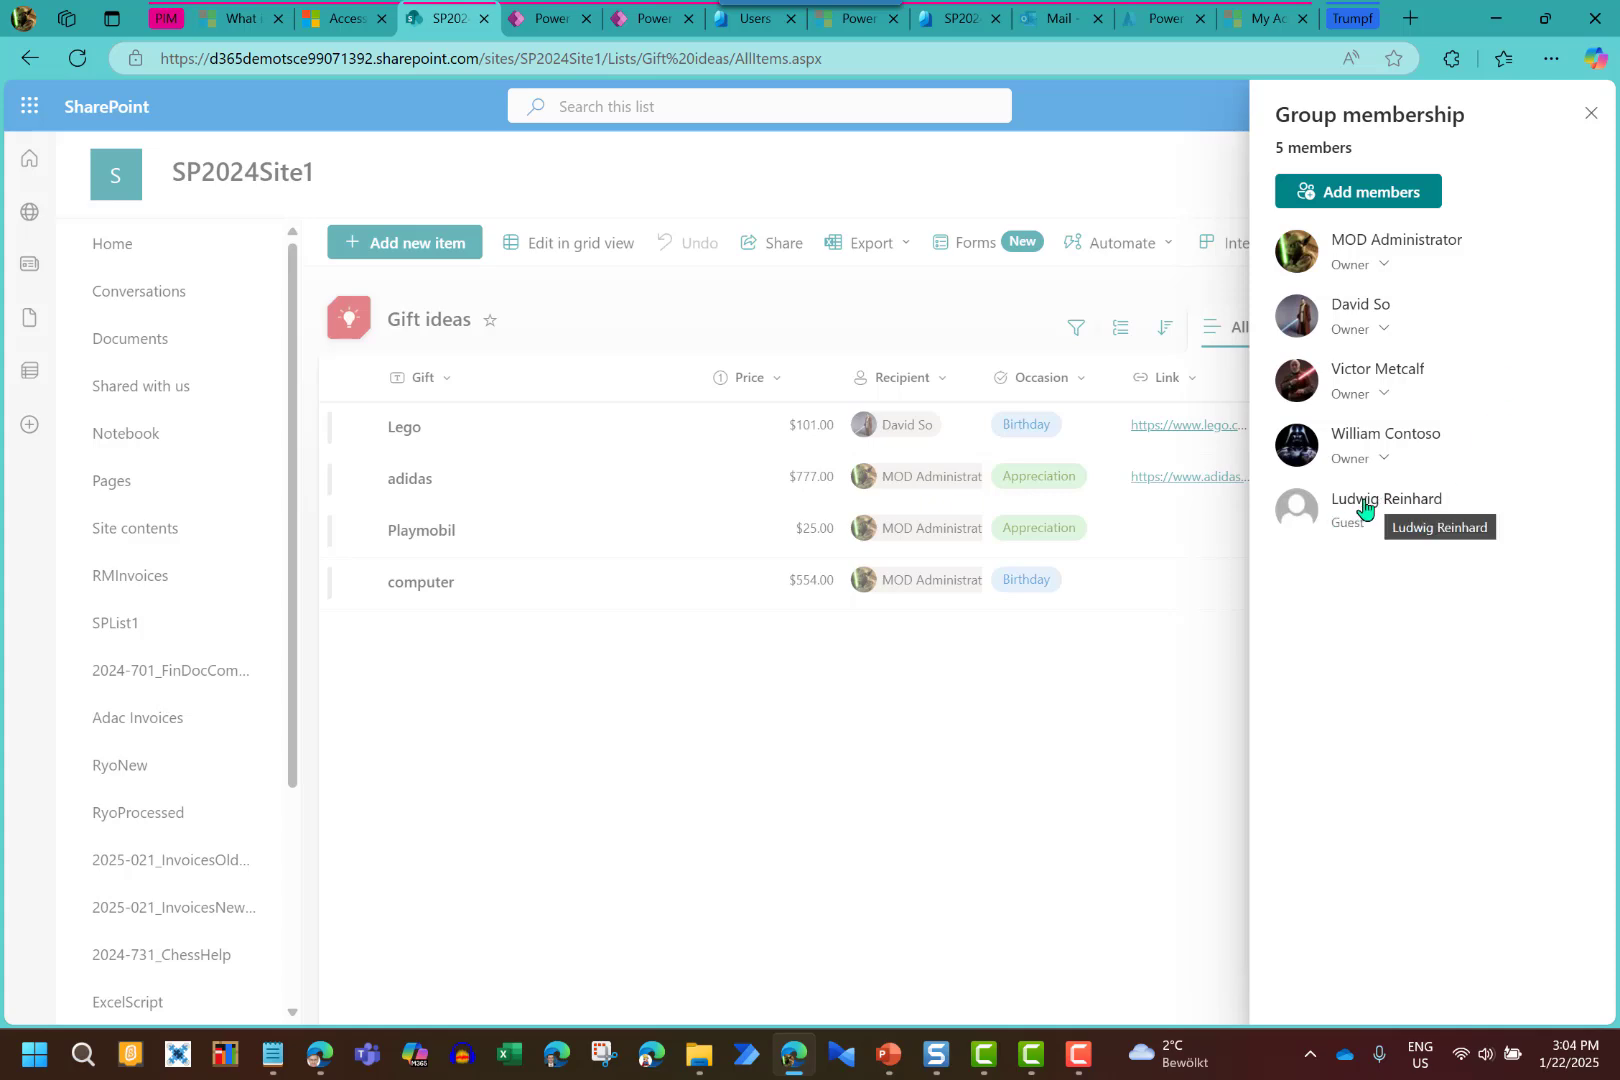
pyautogui.moveTo(1380, 507)
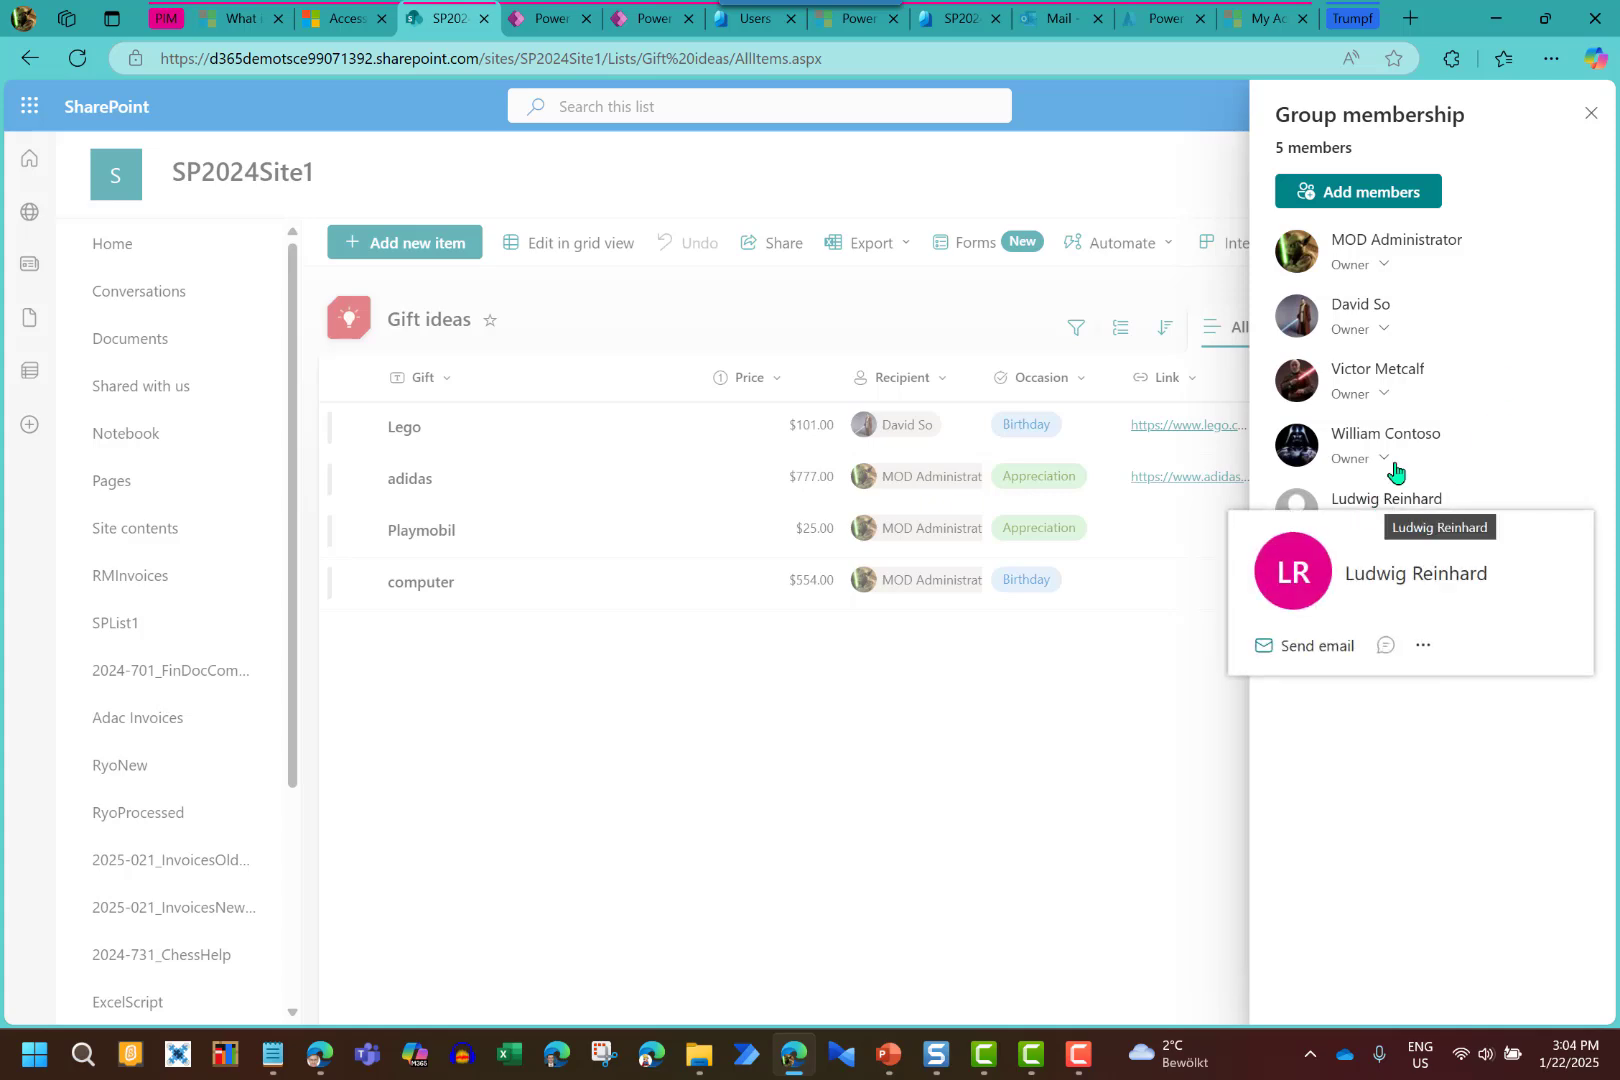
pyautogui.click(1587, 117)
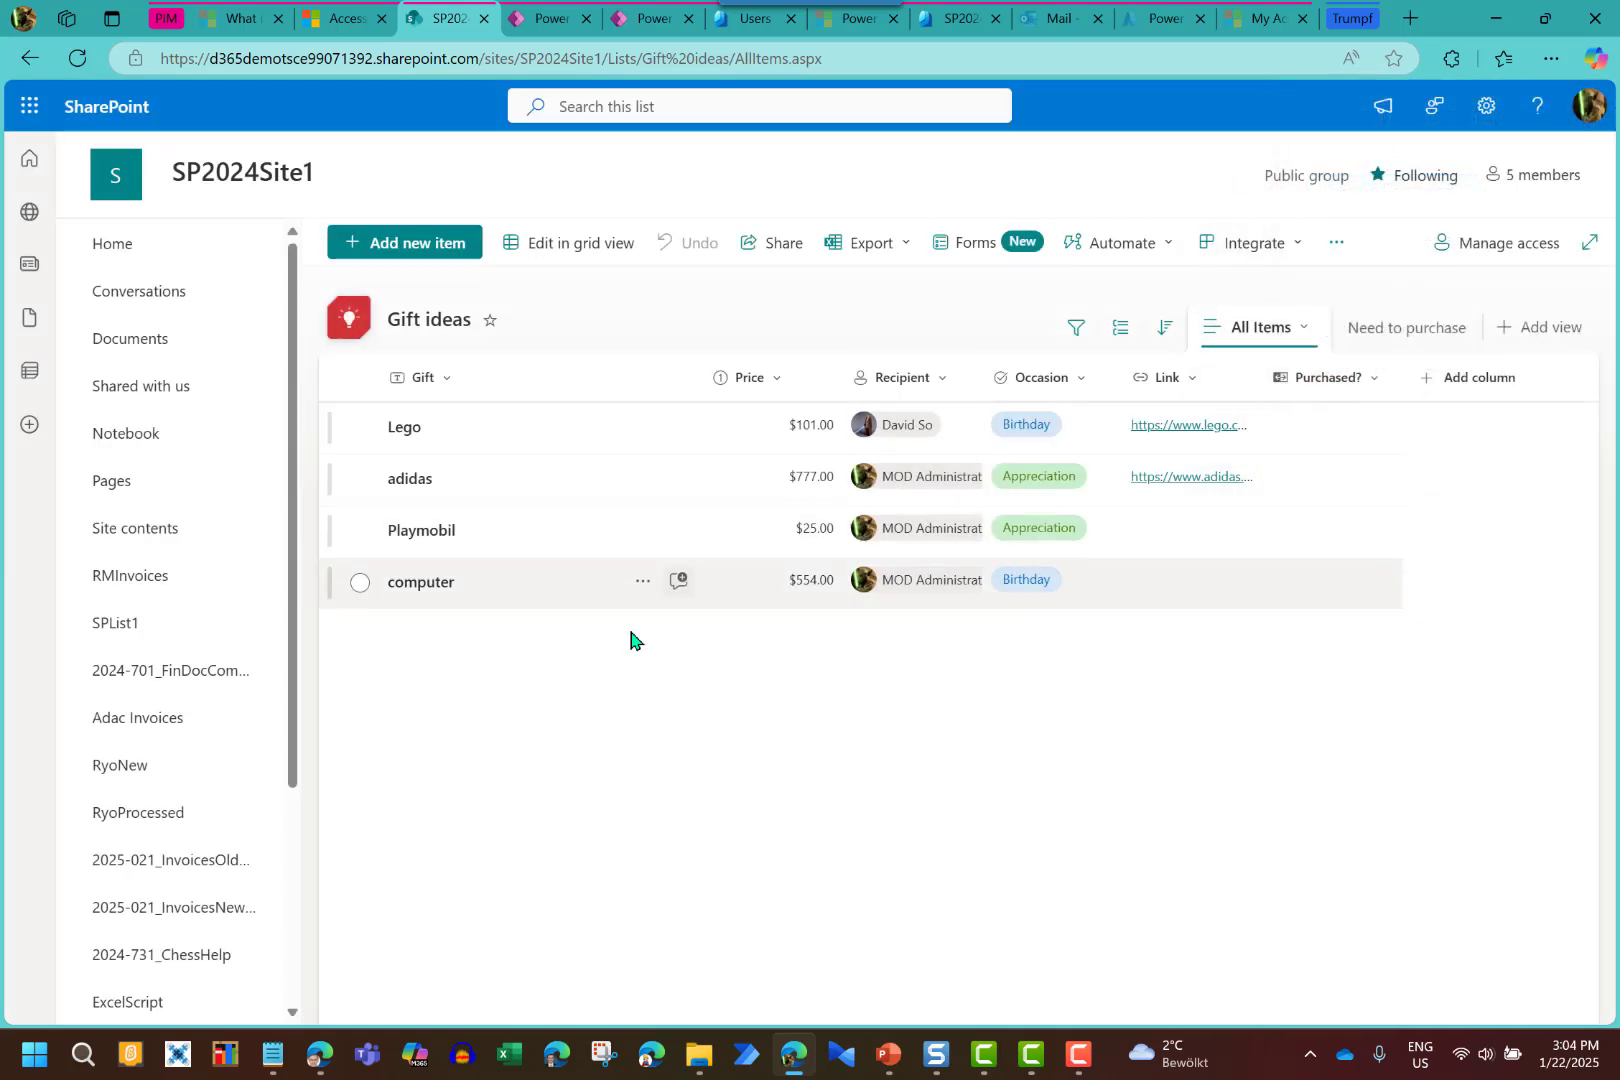
pyautogui.click(321, 1062)
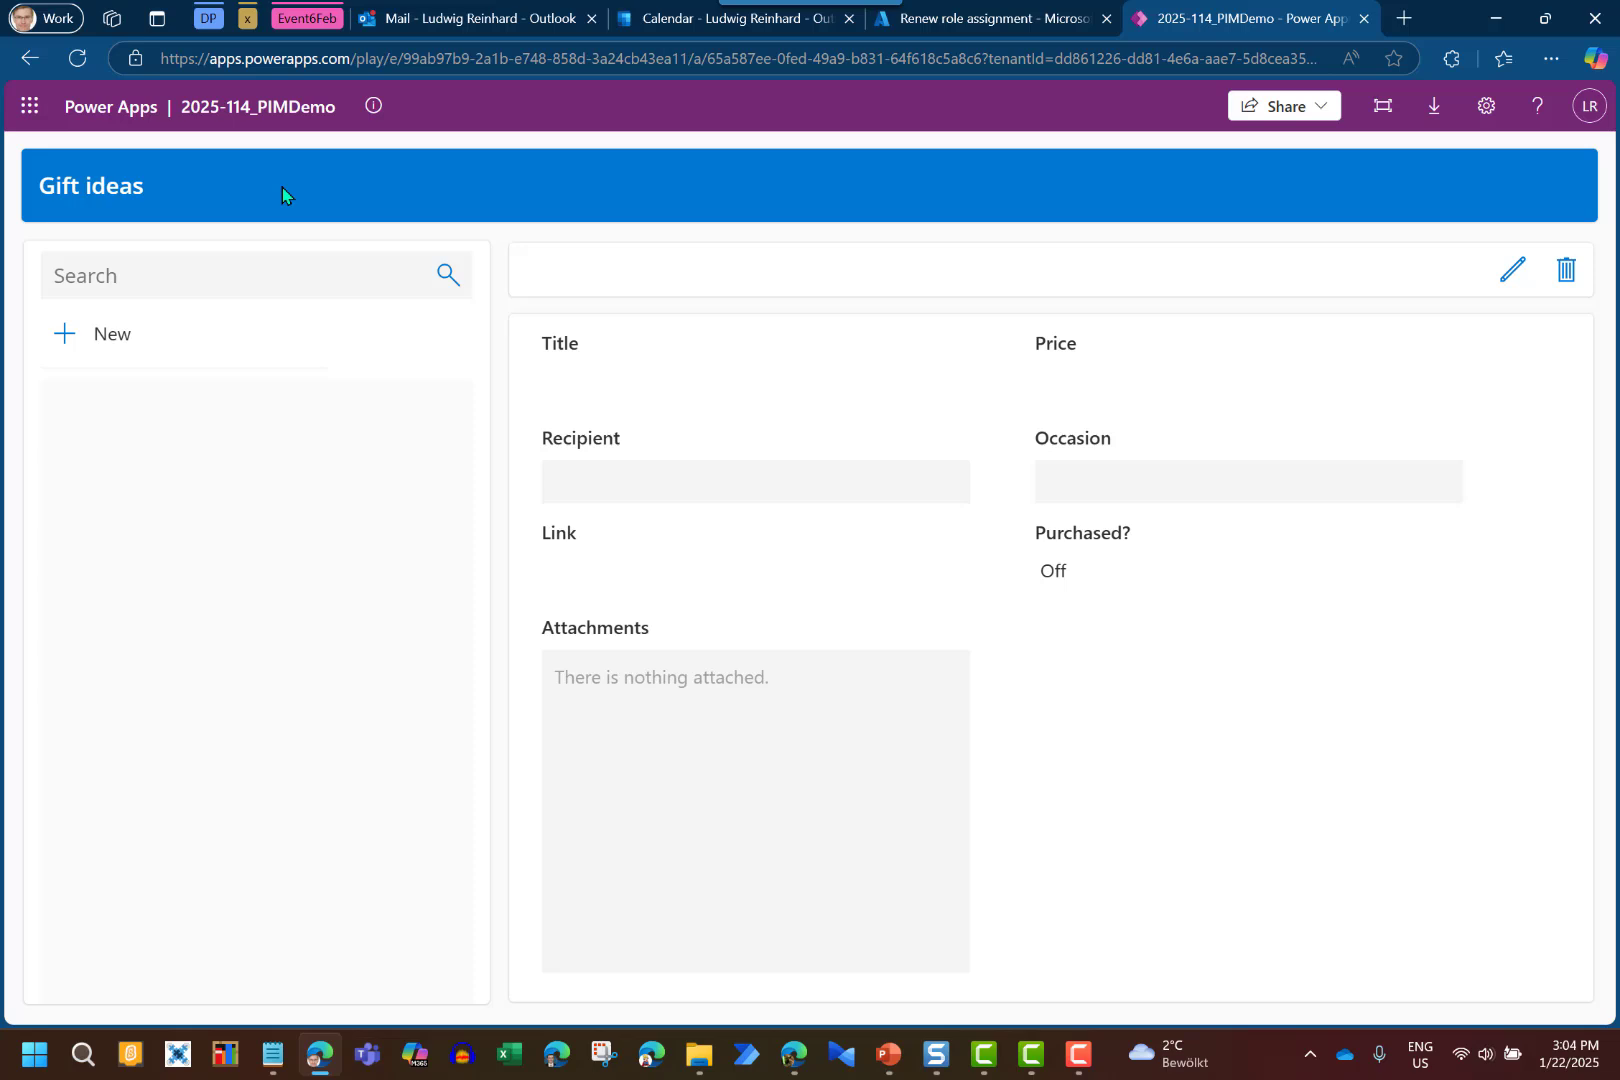
# Refresh the app so the Lego, adidas, Playmobil and computer gifts load for the guest
pyautogui.click(77, 60)
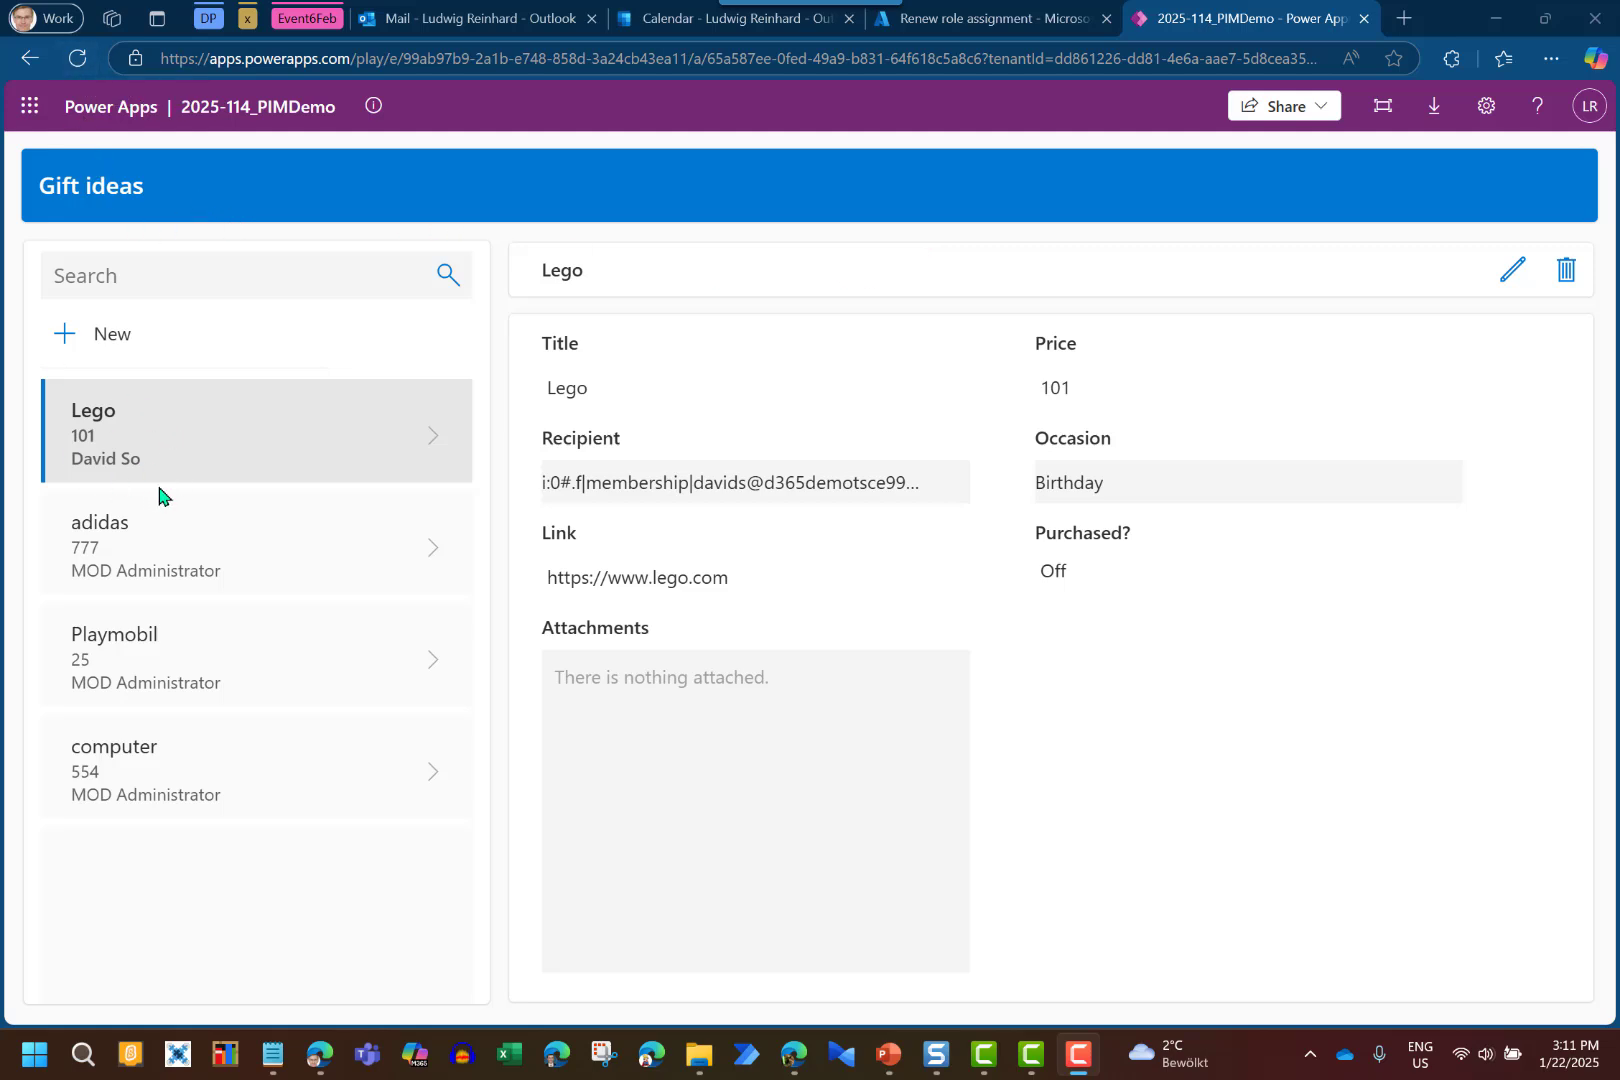
# Edit the Lego record's Price field to 999 and save the record
pyautogui.click(1513, 274)
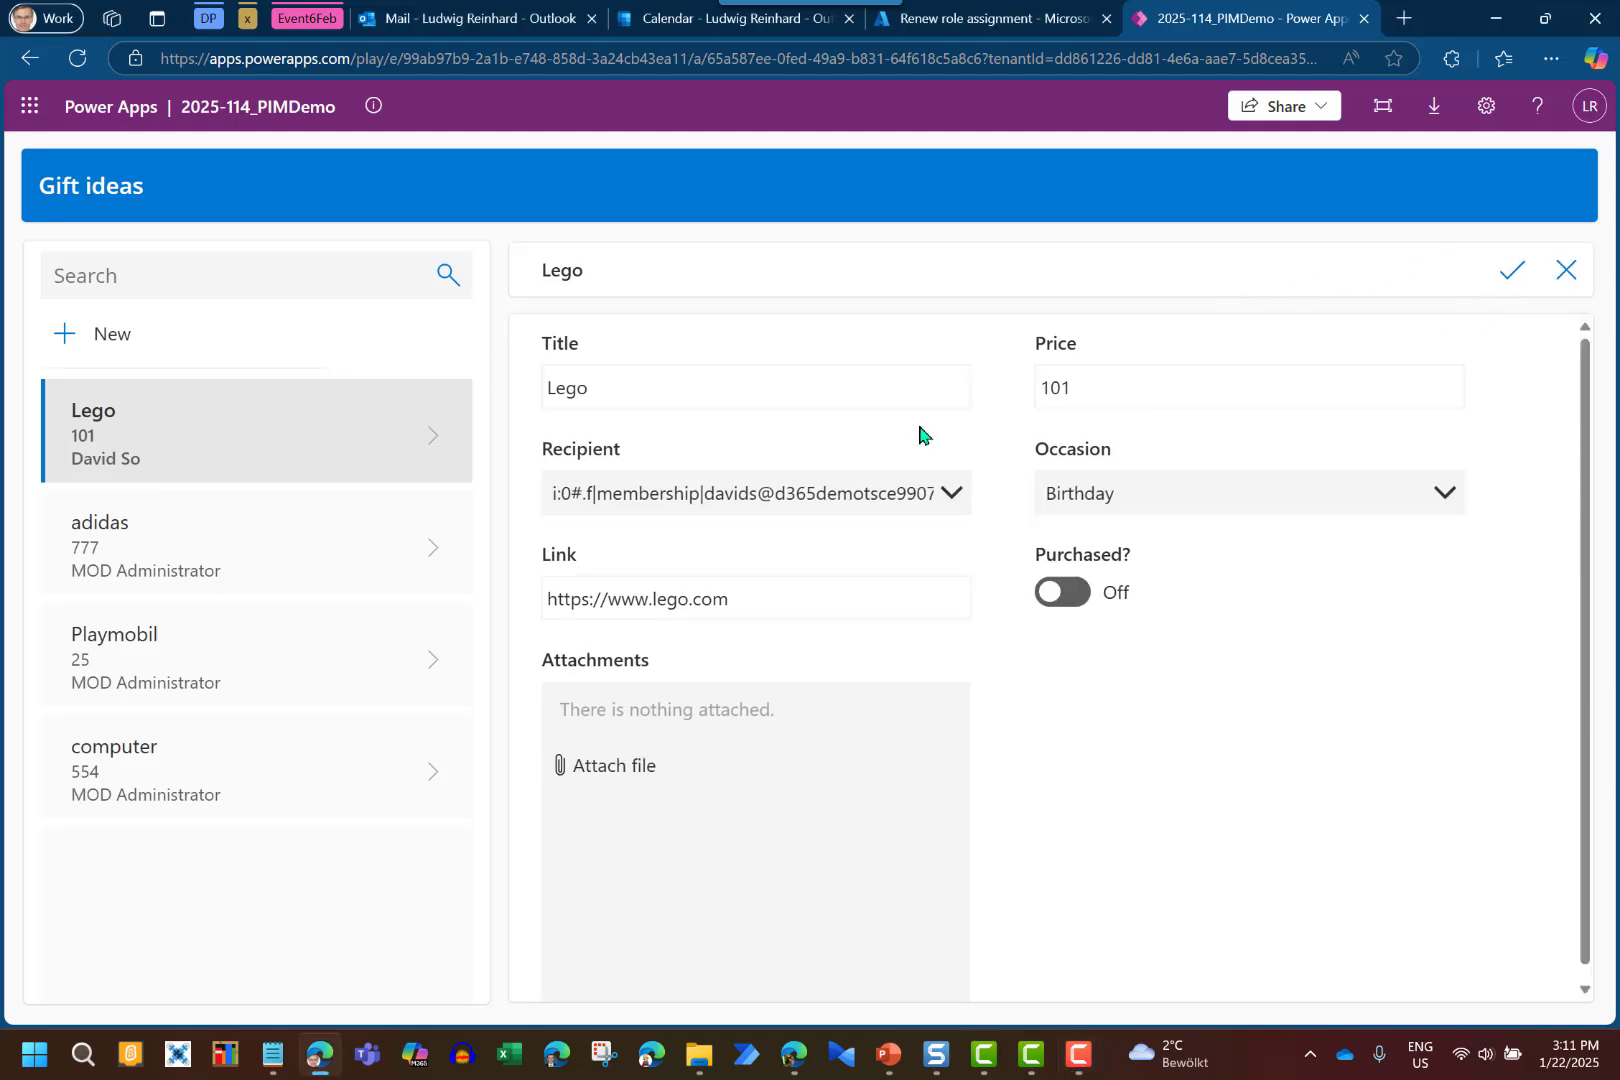
pyautogui.click(1117, 378)
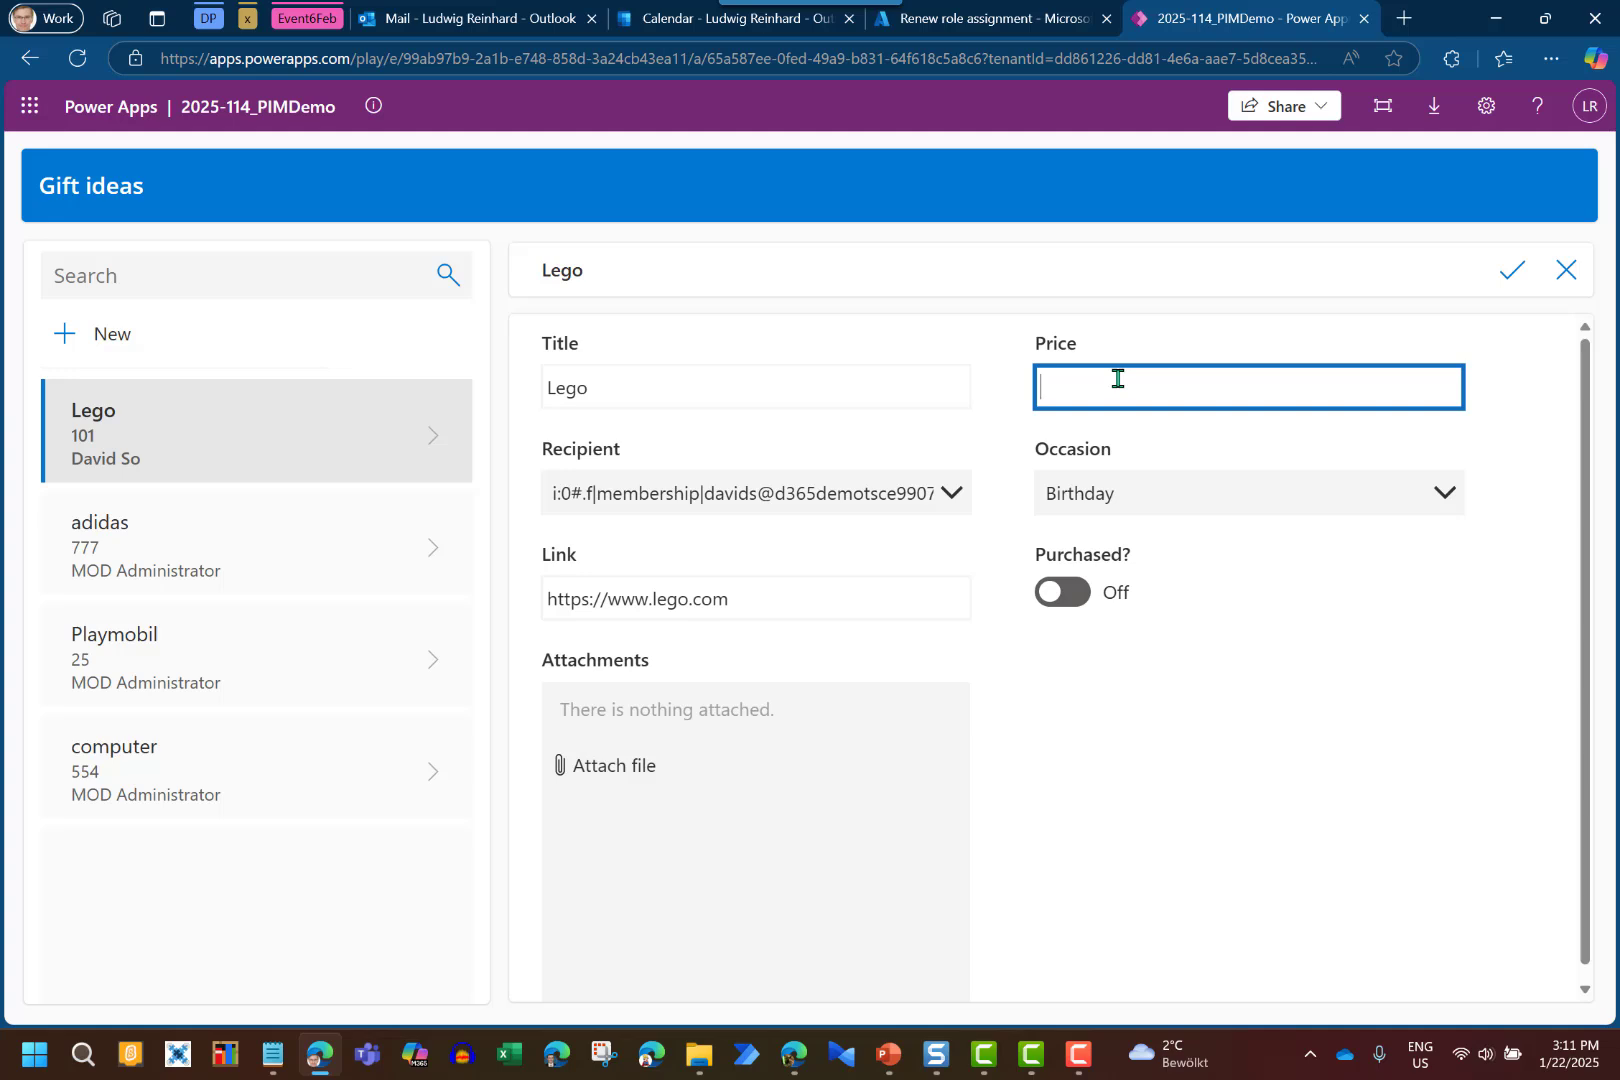
pyautogui.write('9999')
pyautogui.press('BackSpace')
pyautogui.click(1512, 271)
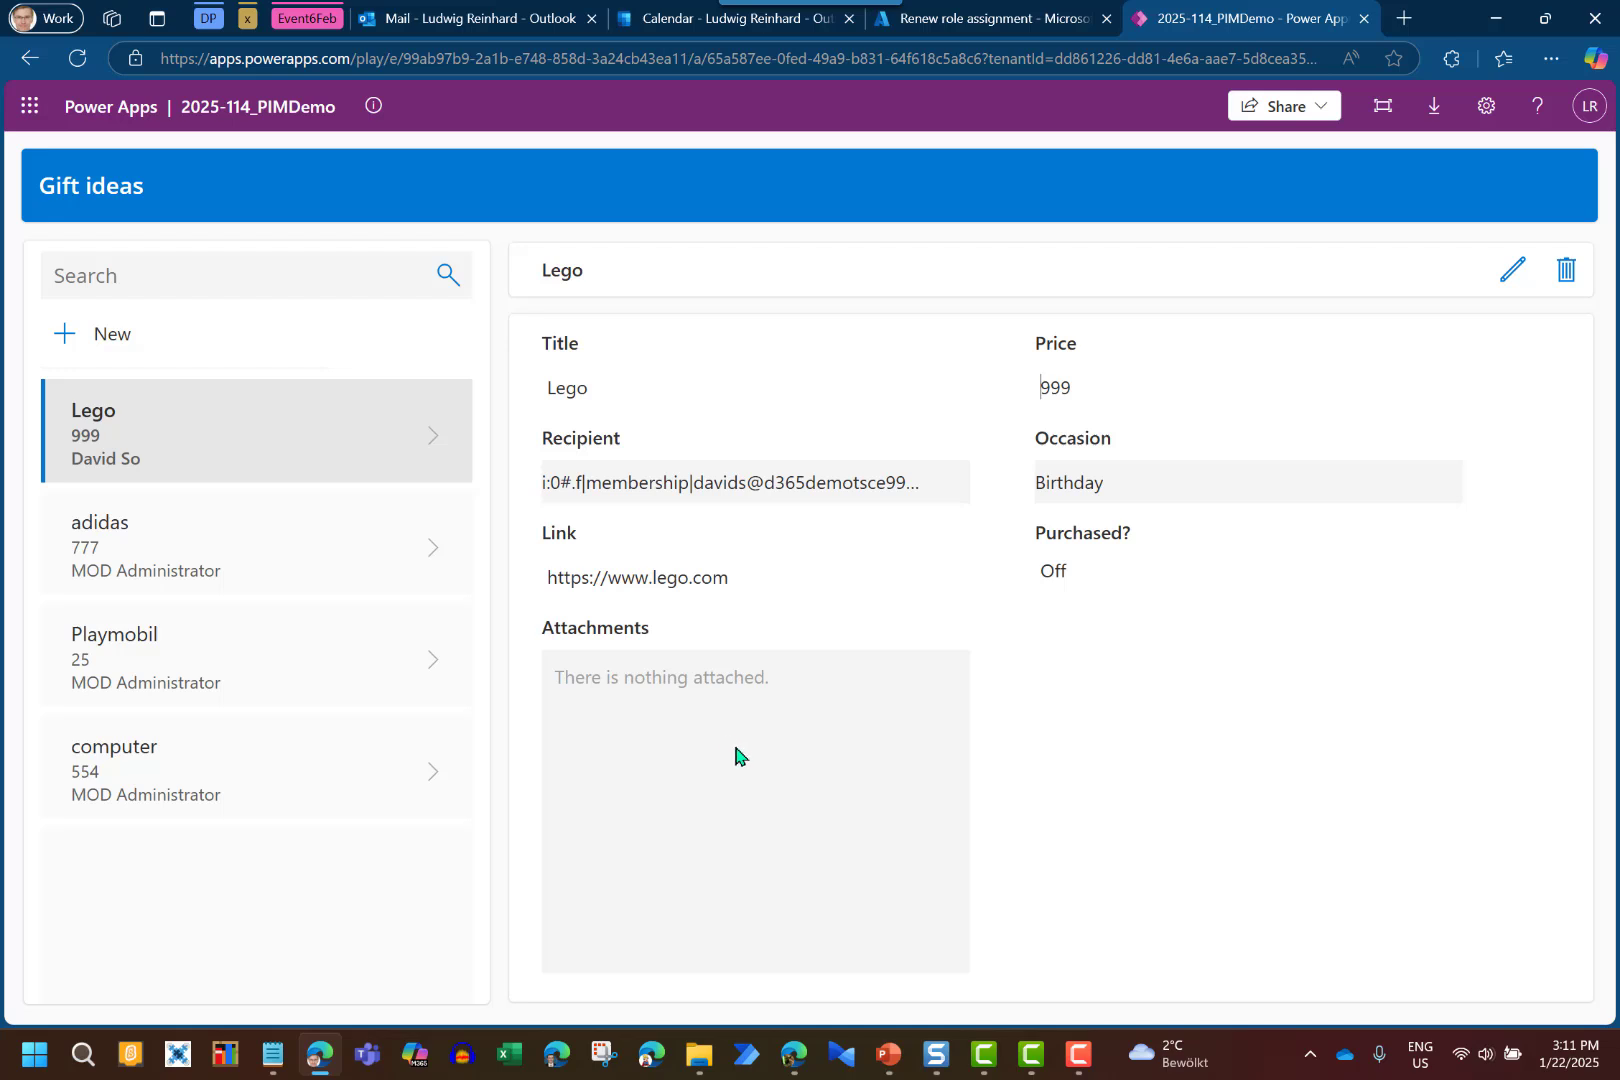
# Reload the SharePoint Gift ideas list to confirm Lego now shows $999.00
pyautogui.click(796, 1062)
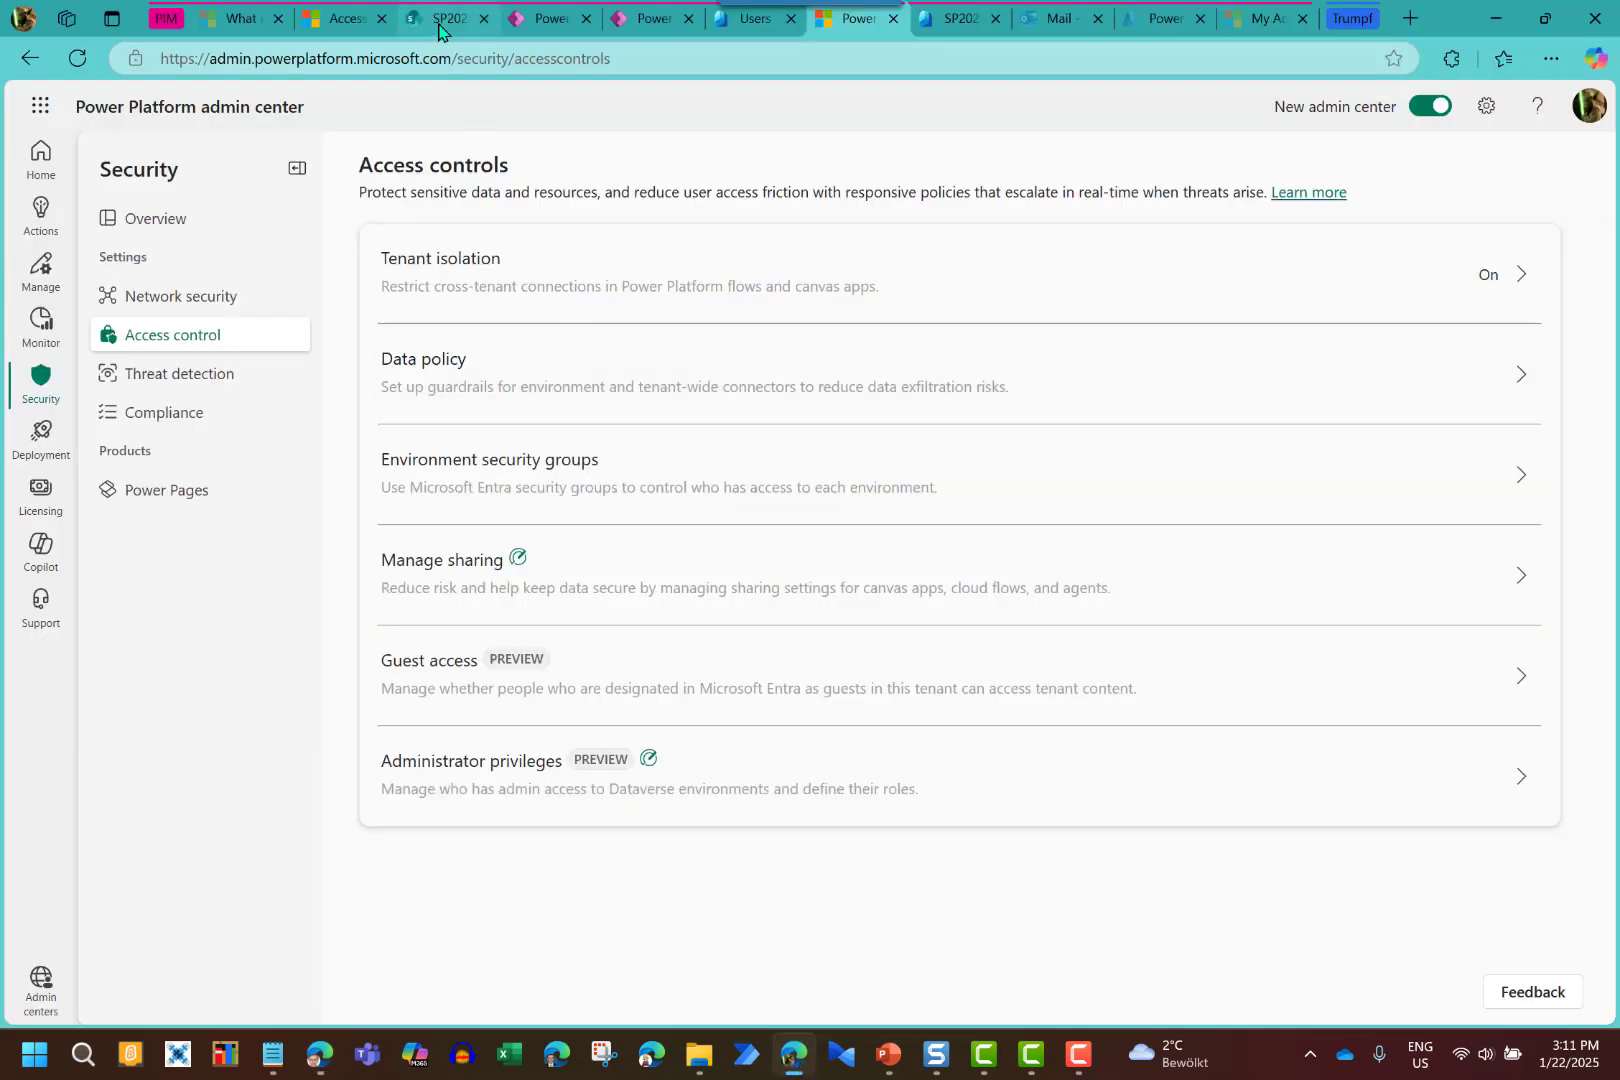
pyautogui.click(441, 20)
pyautogui.click(77, 58)
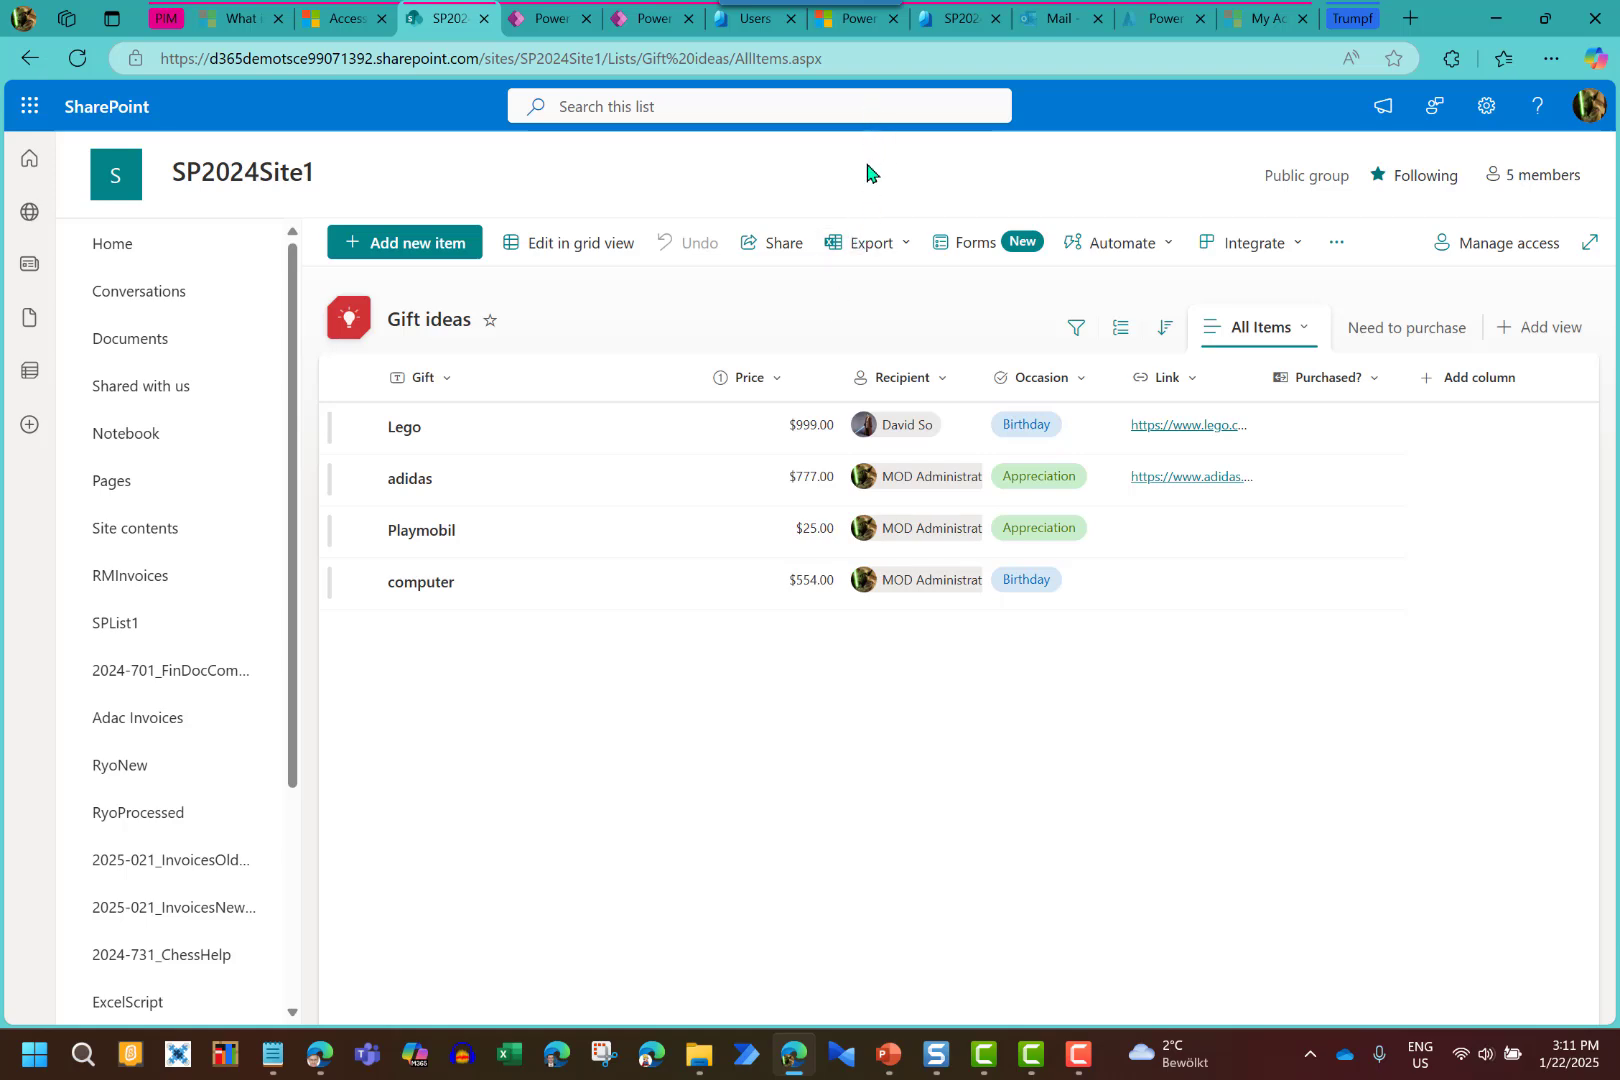
pyautogui.click(851, 22)
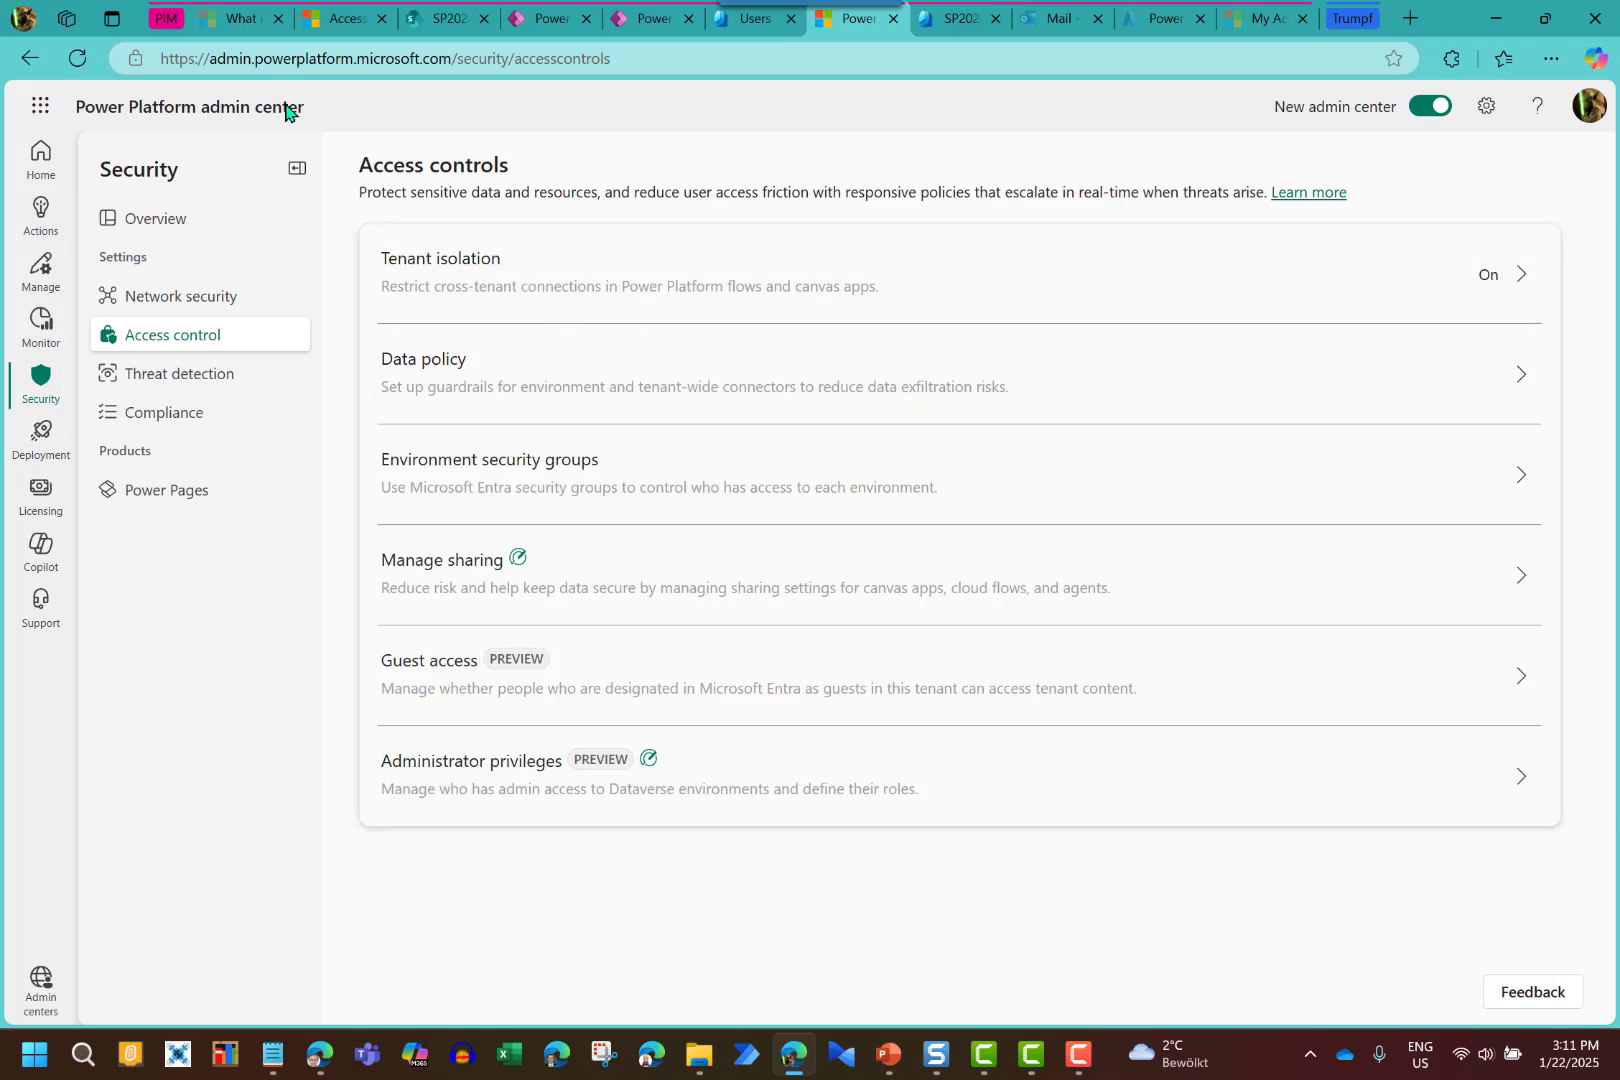
pyautogui.click(451, 667)
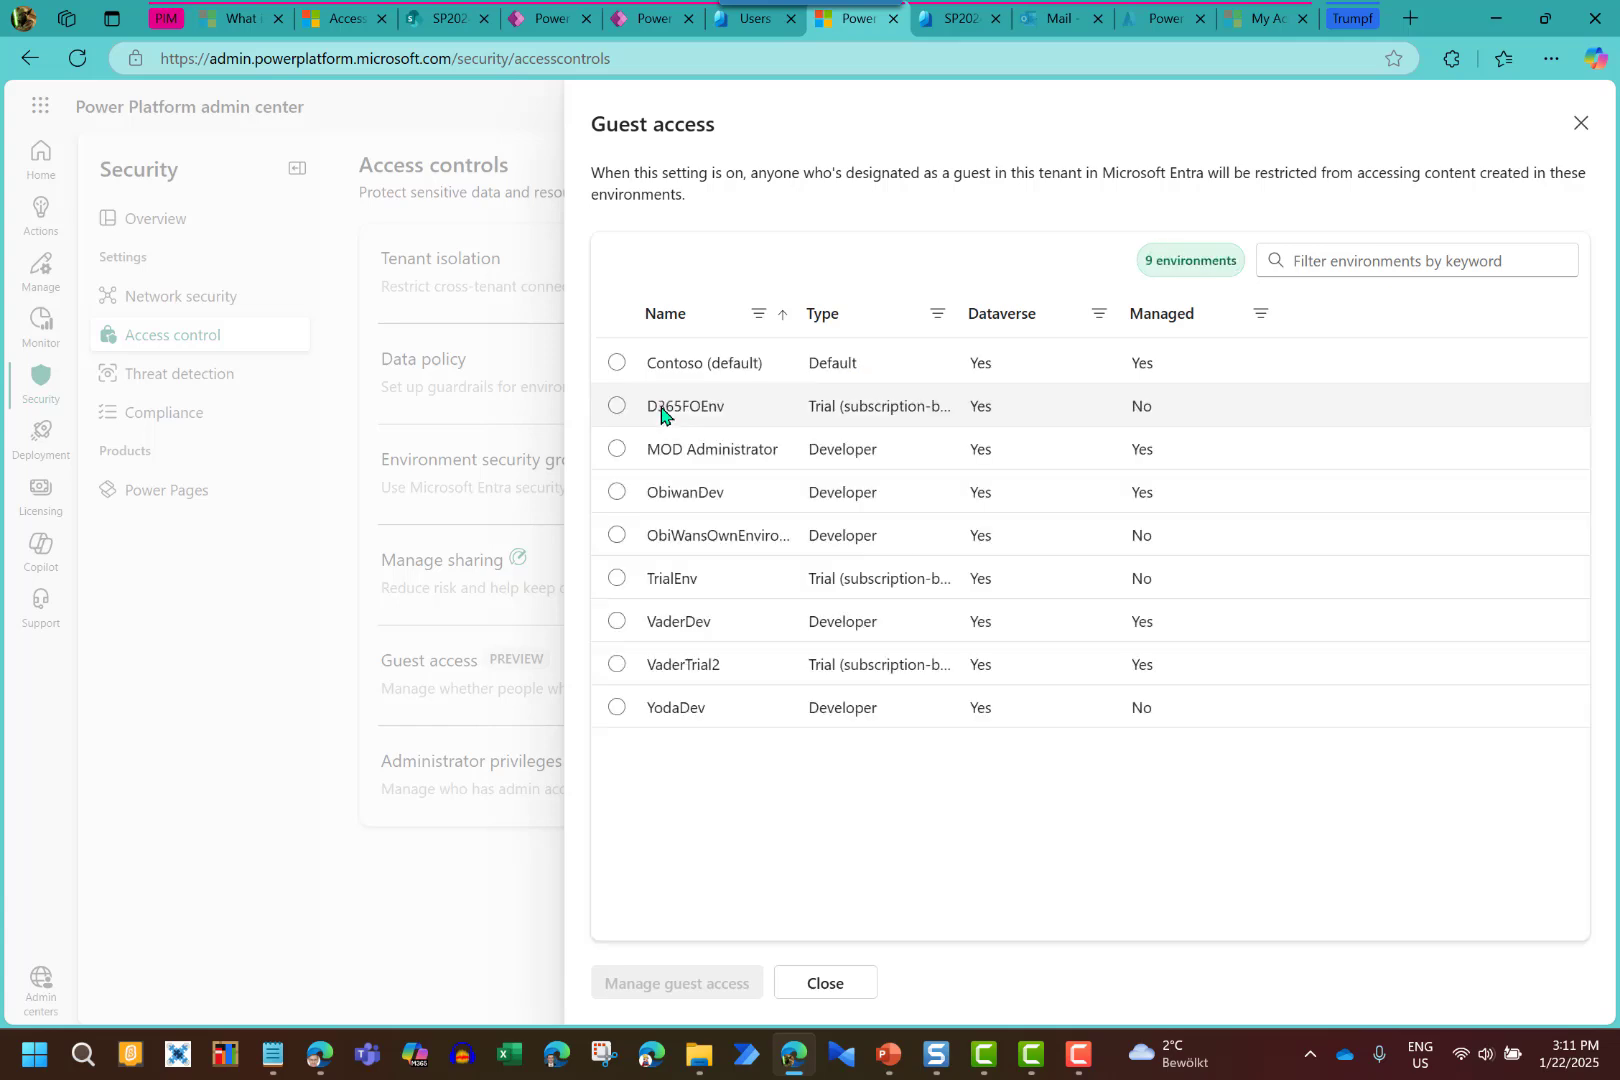
pyautogui.click(617, 363)
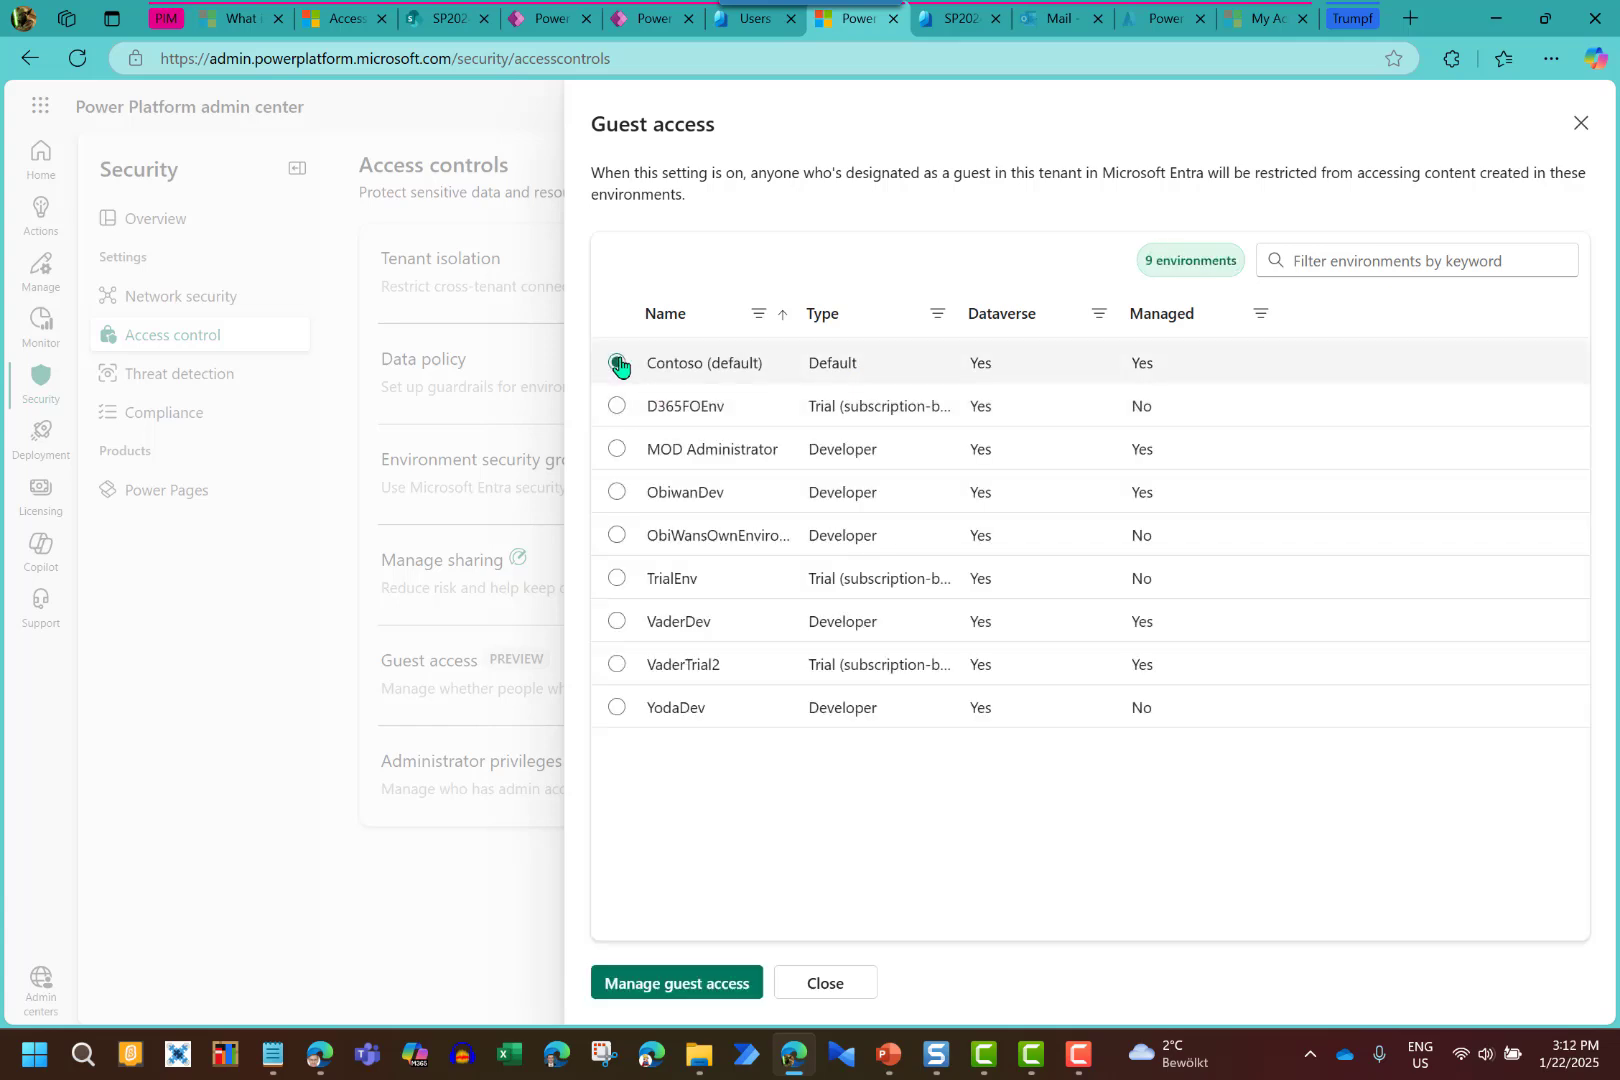
pyautogui.click(696, 985)
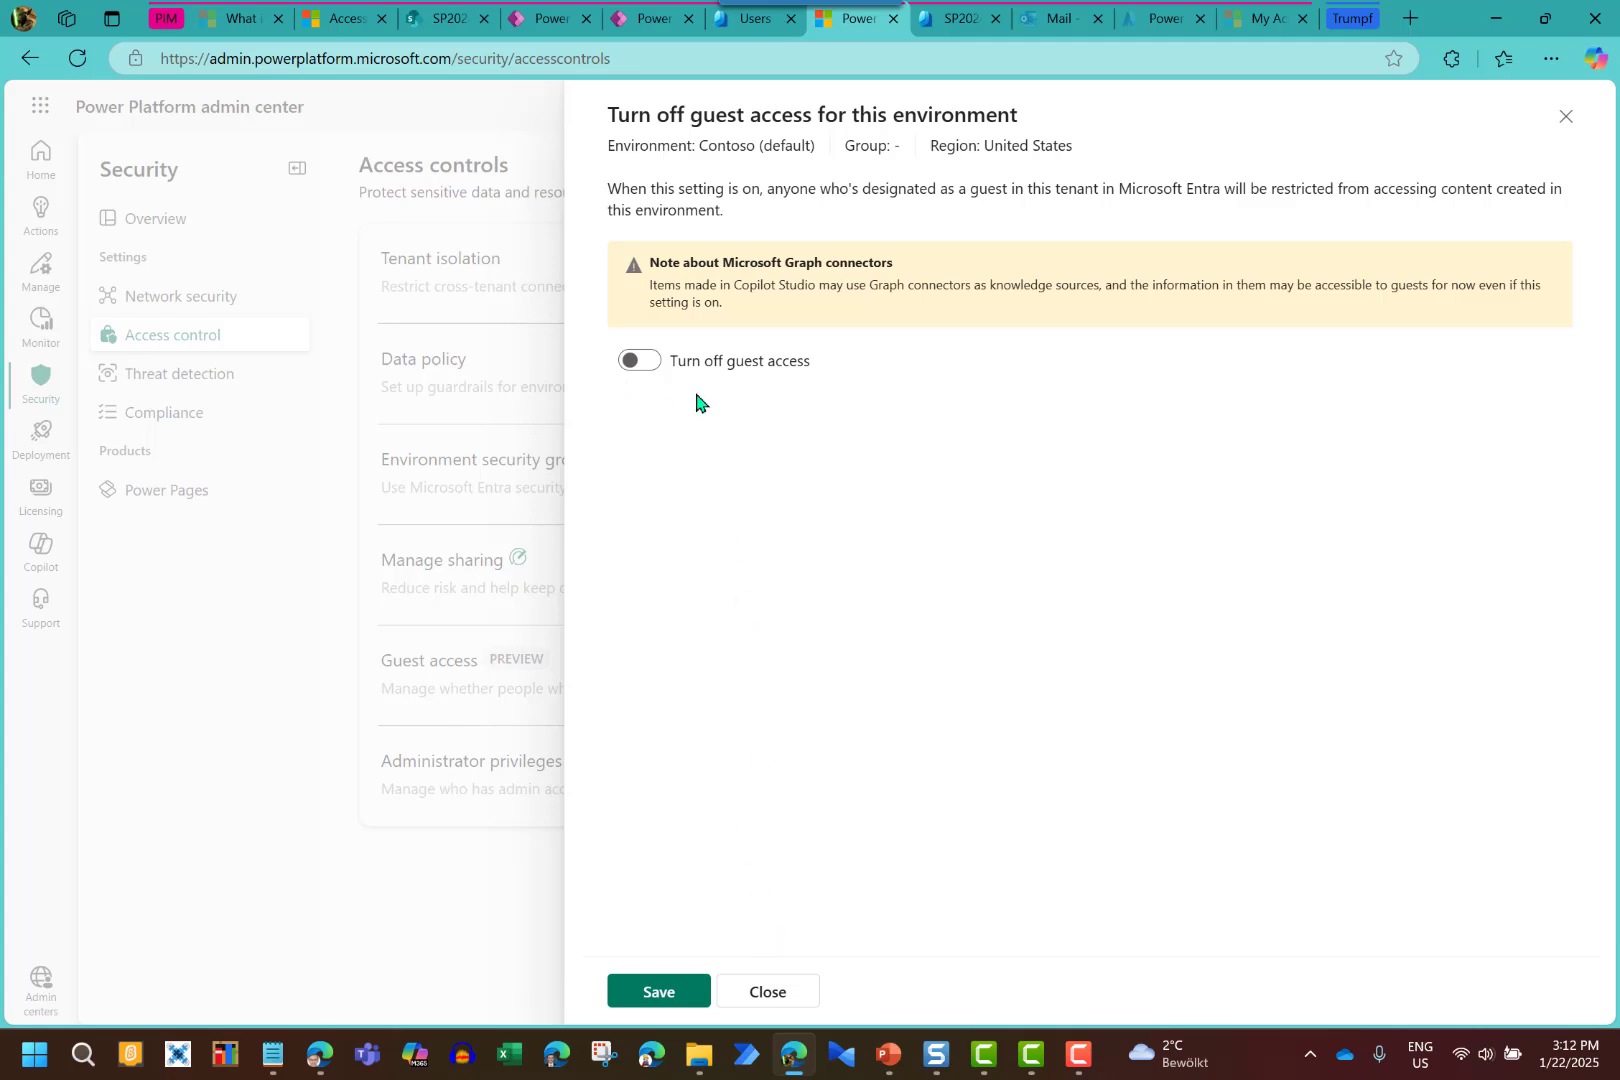
pyautogui.click(757, 1001)
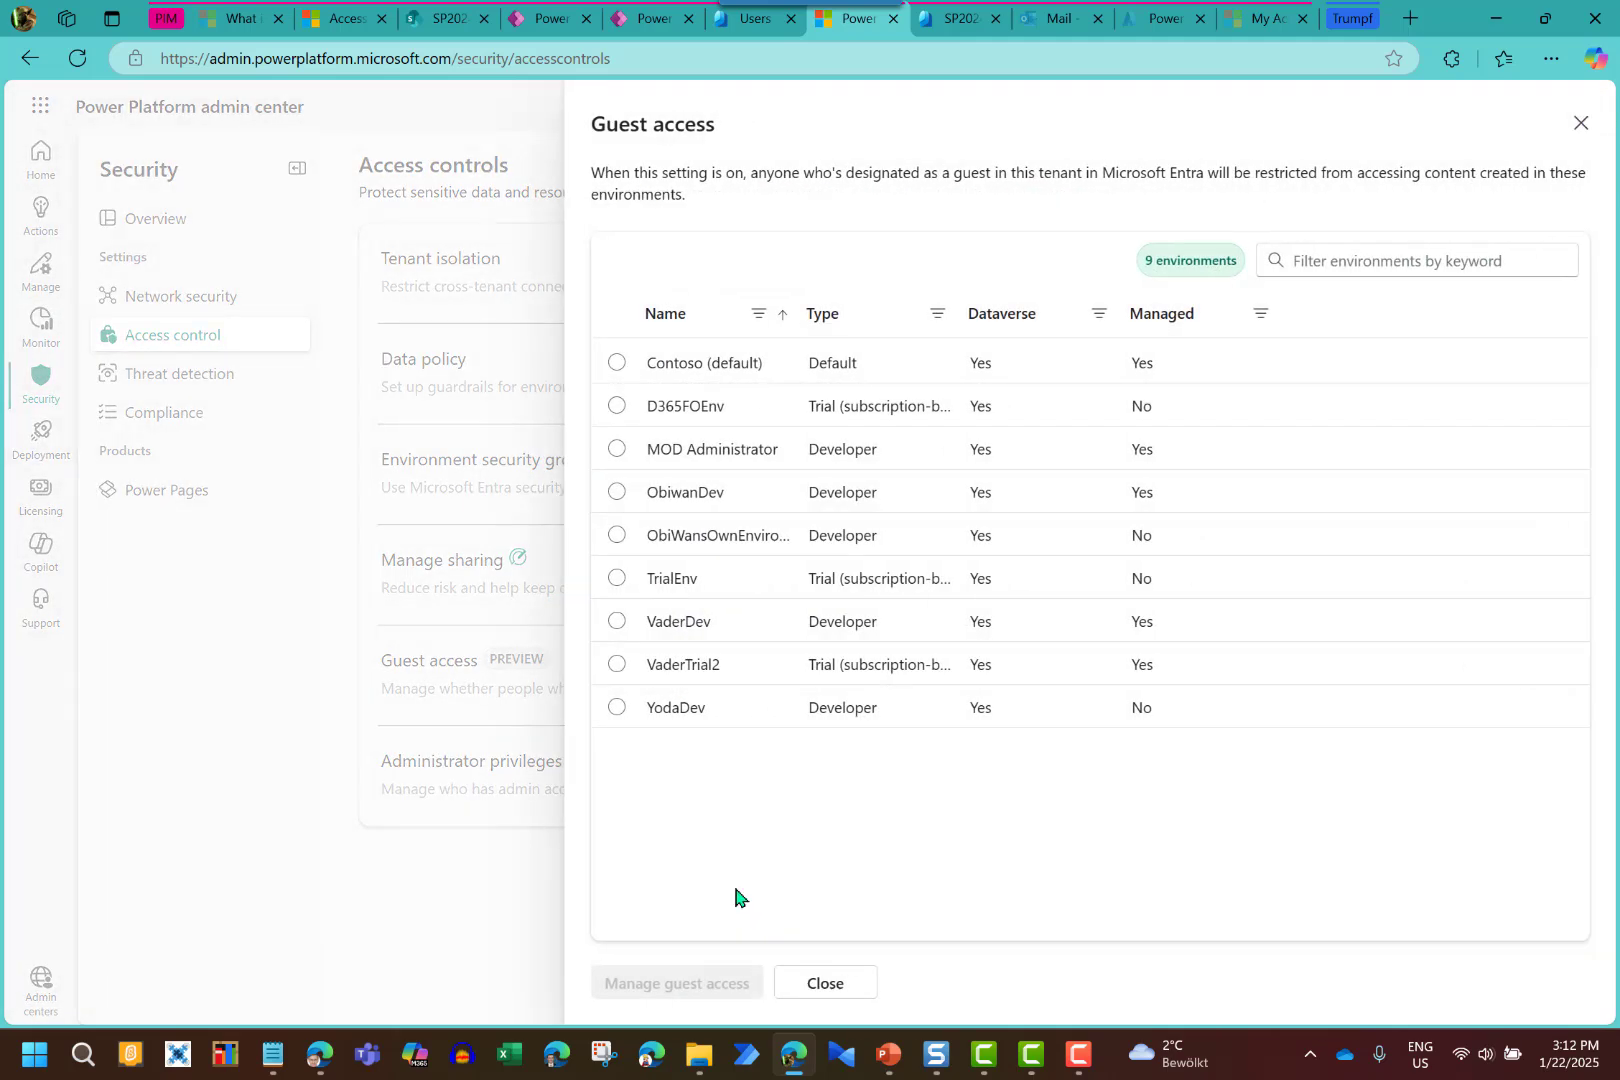
pyautogui.click(826, 988)
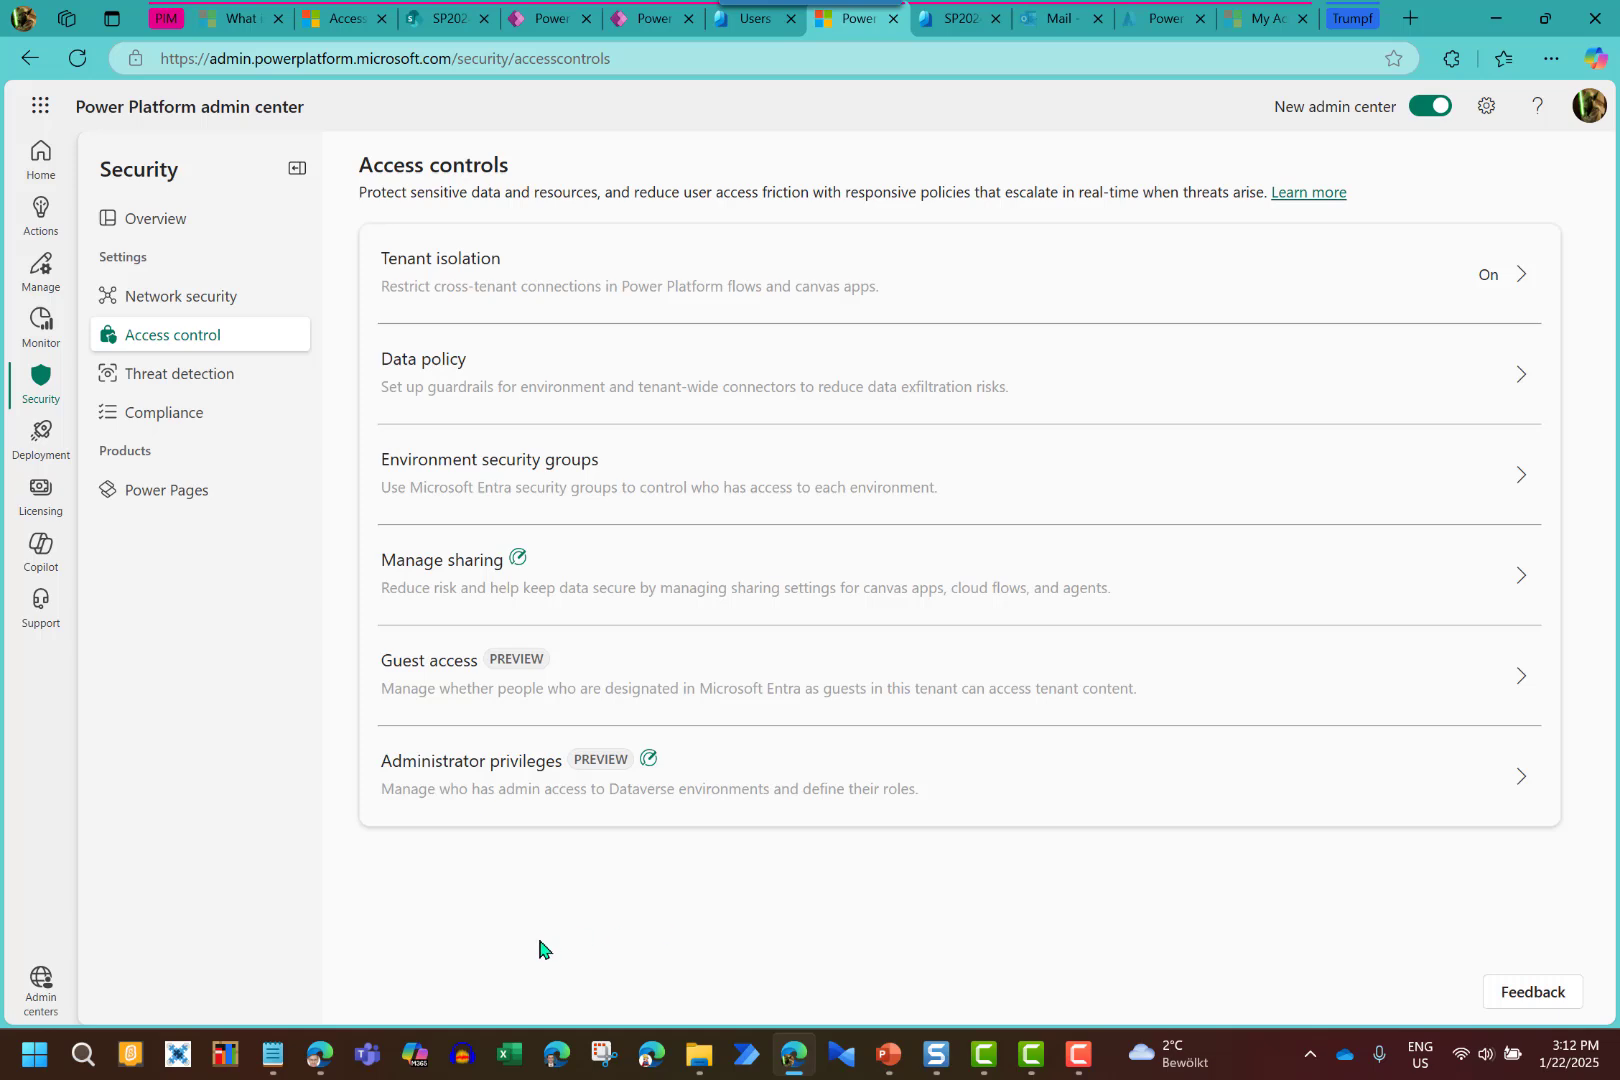
# Check the guest's SP2024Site1 Member role is active until 1/22/2025, 4:01:57 PM
pyautogui.click(326, 1060)
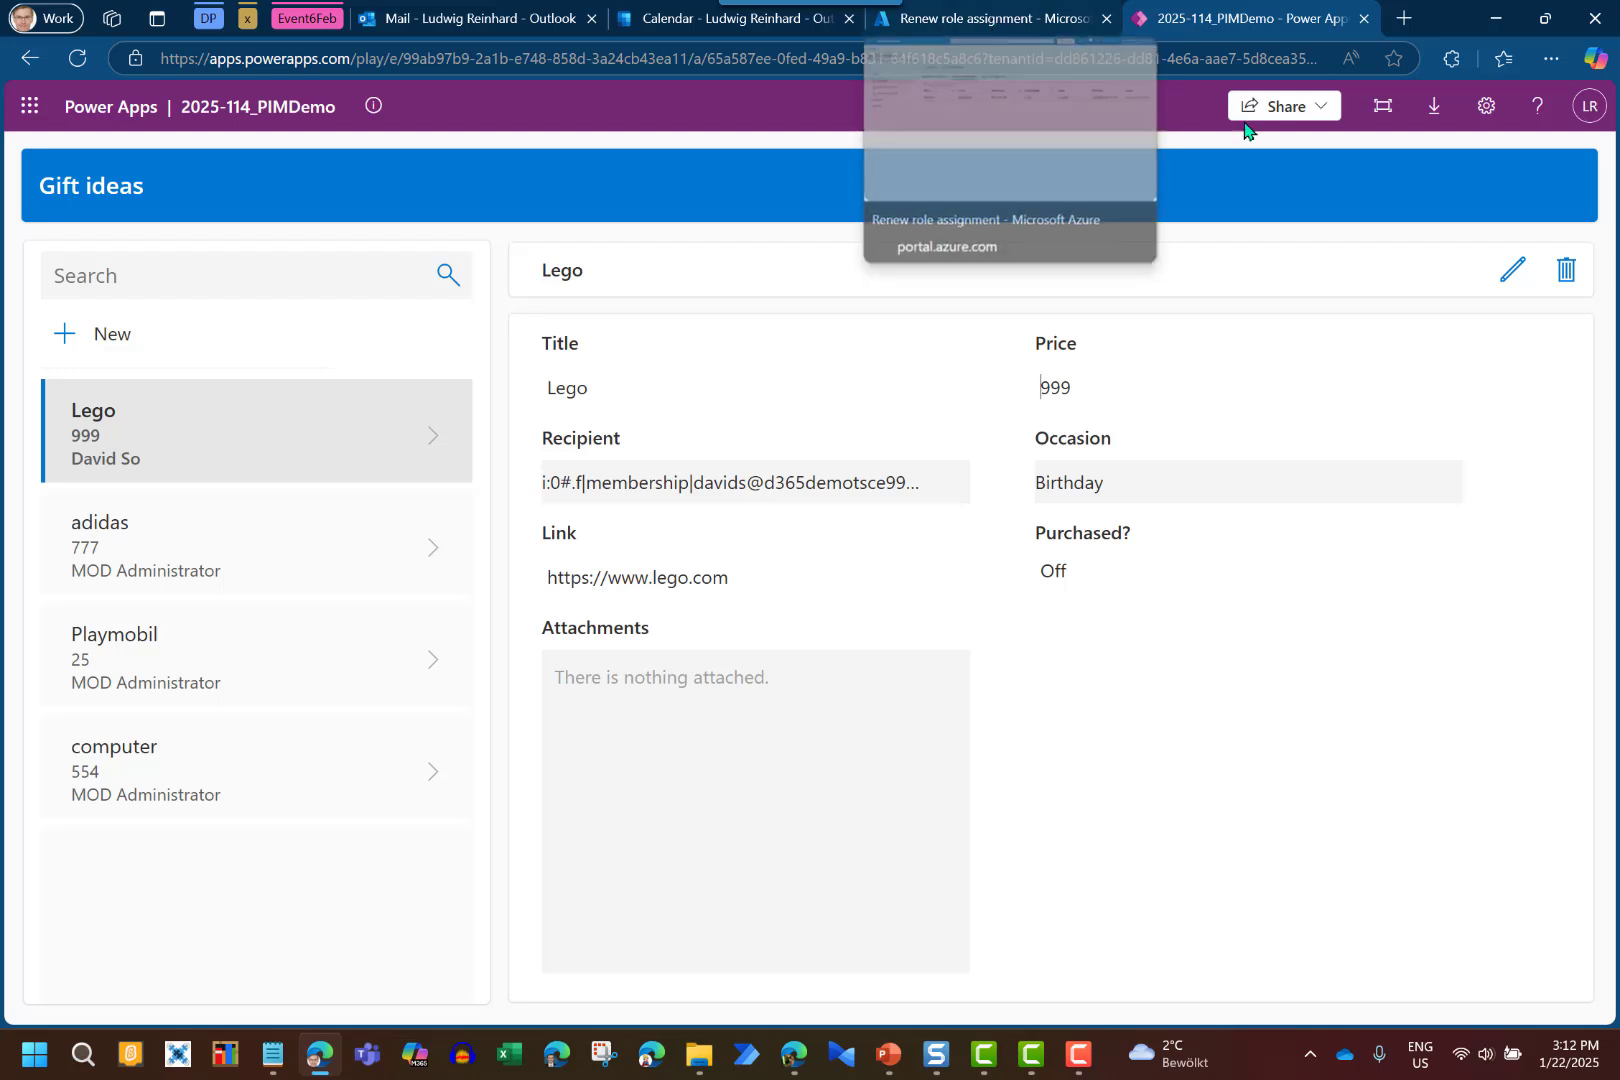
pyautogui.click(978, 25)
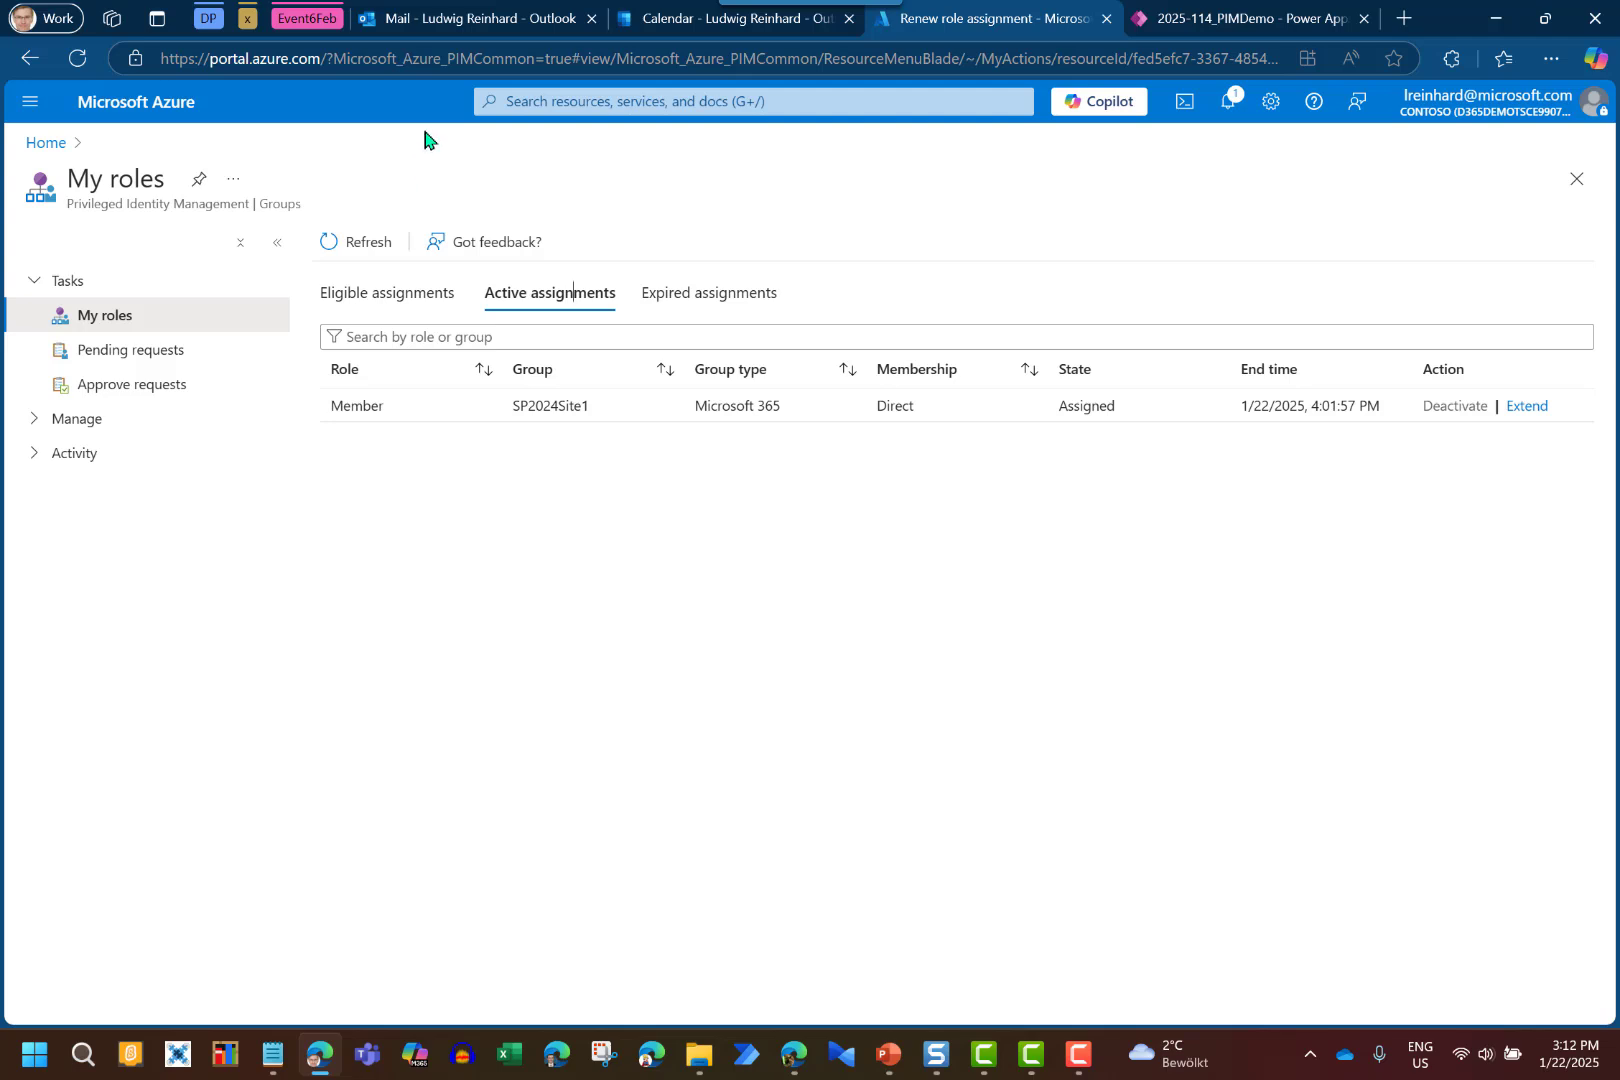
pyautogui.click(470, 18)
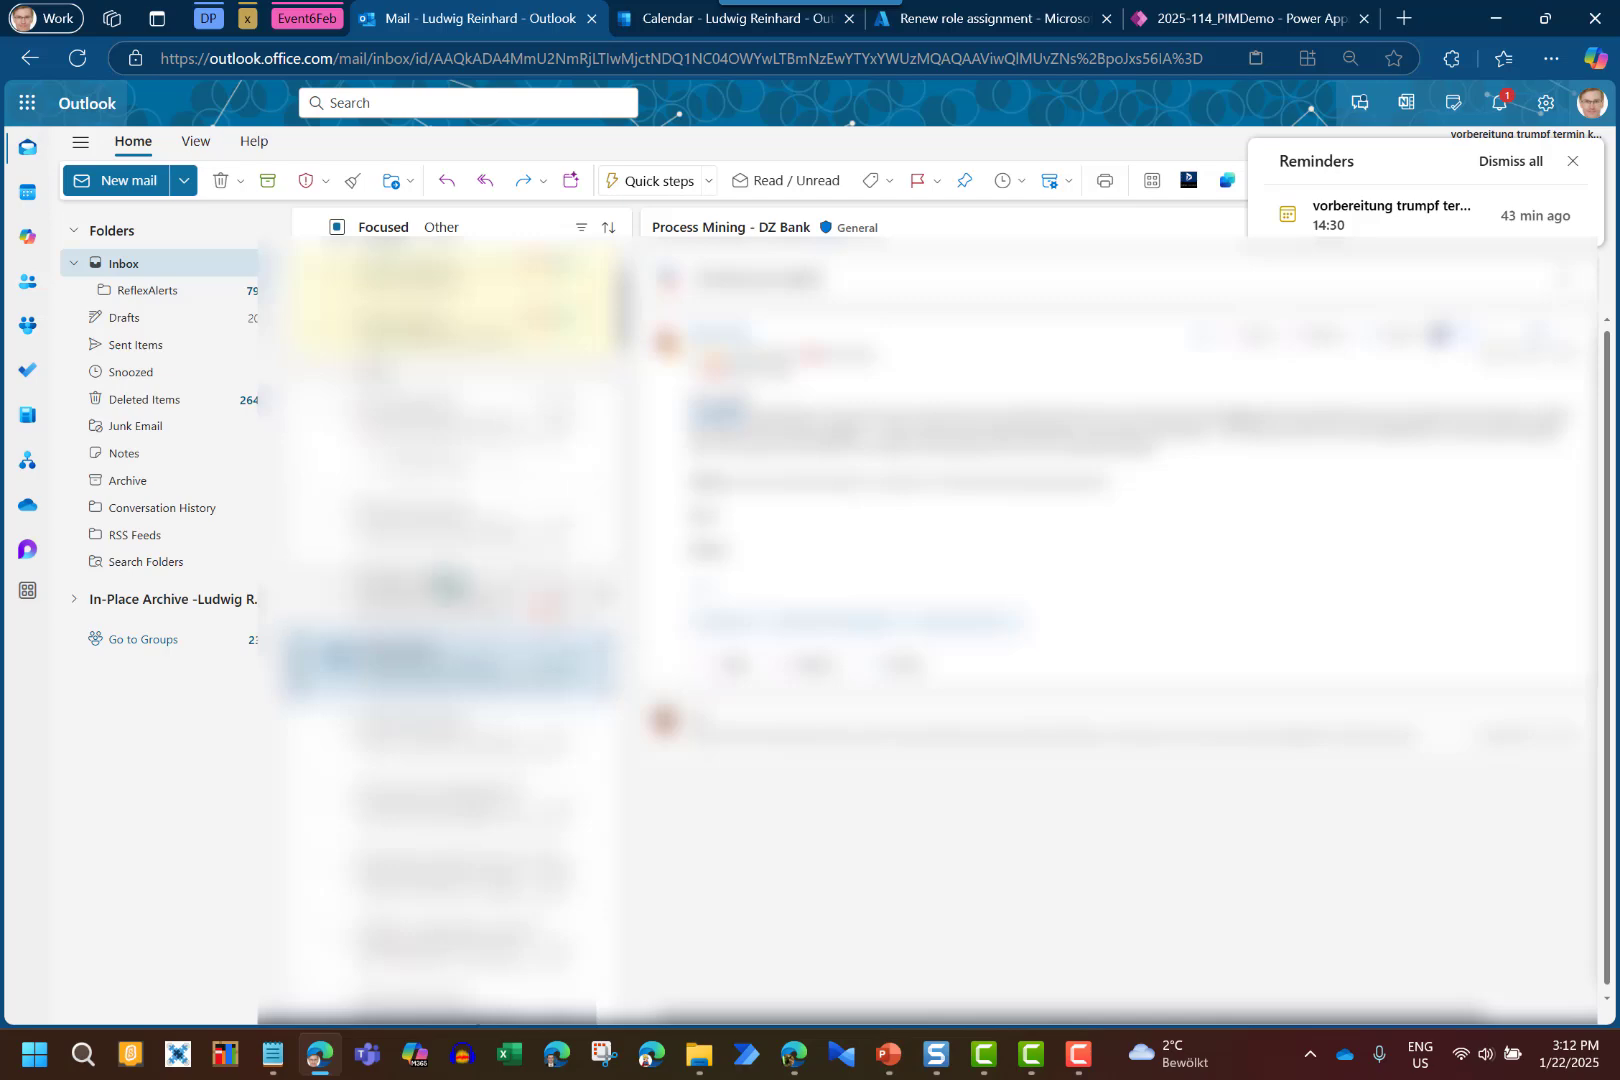
# Read the PIM email about the SP2024Site1 Member role, then view active assignments
pyautogui.click(441, 535)
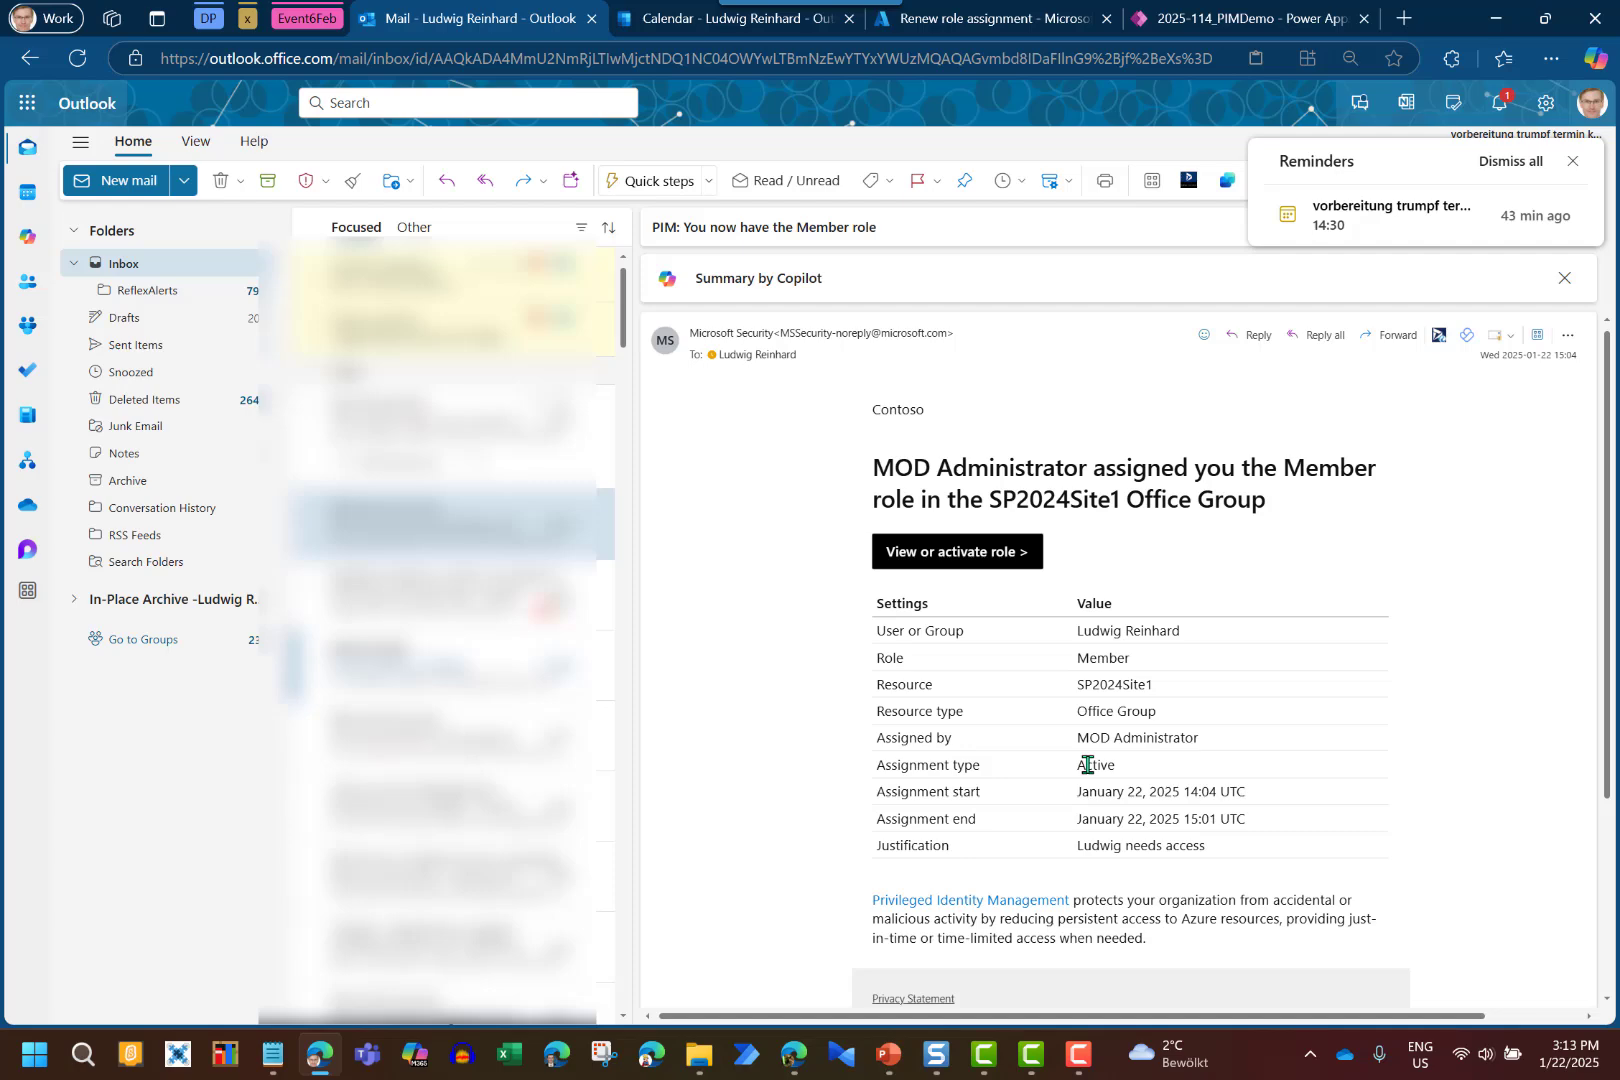
pyautogui.click(960, 22)
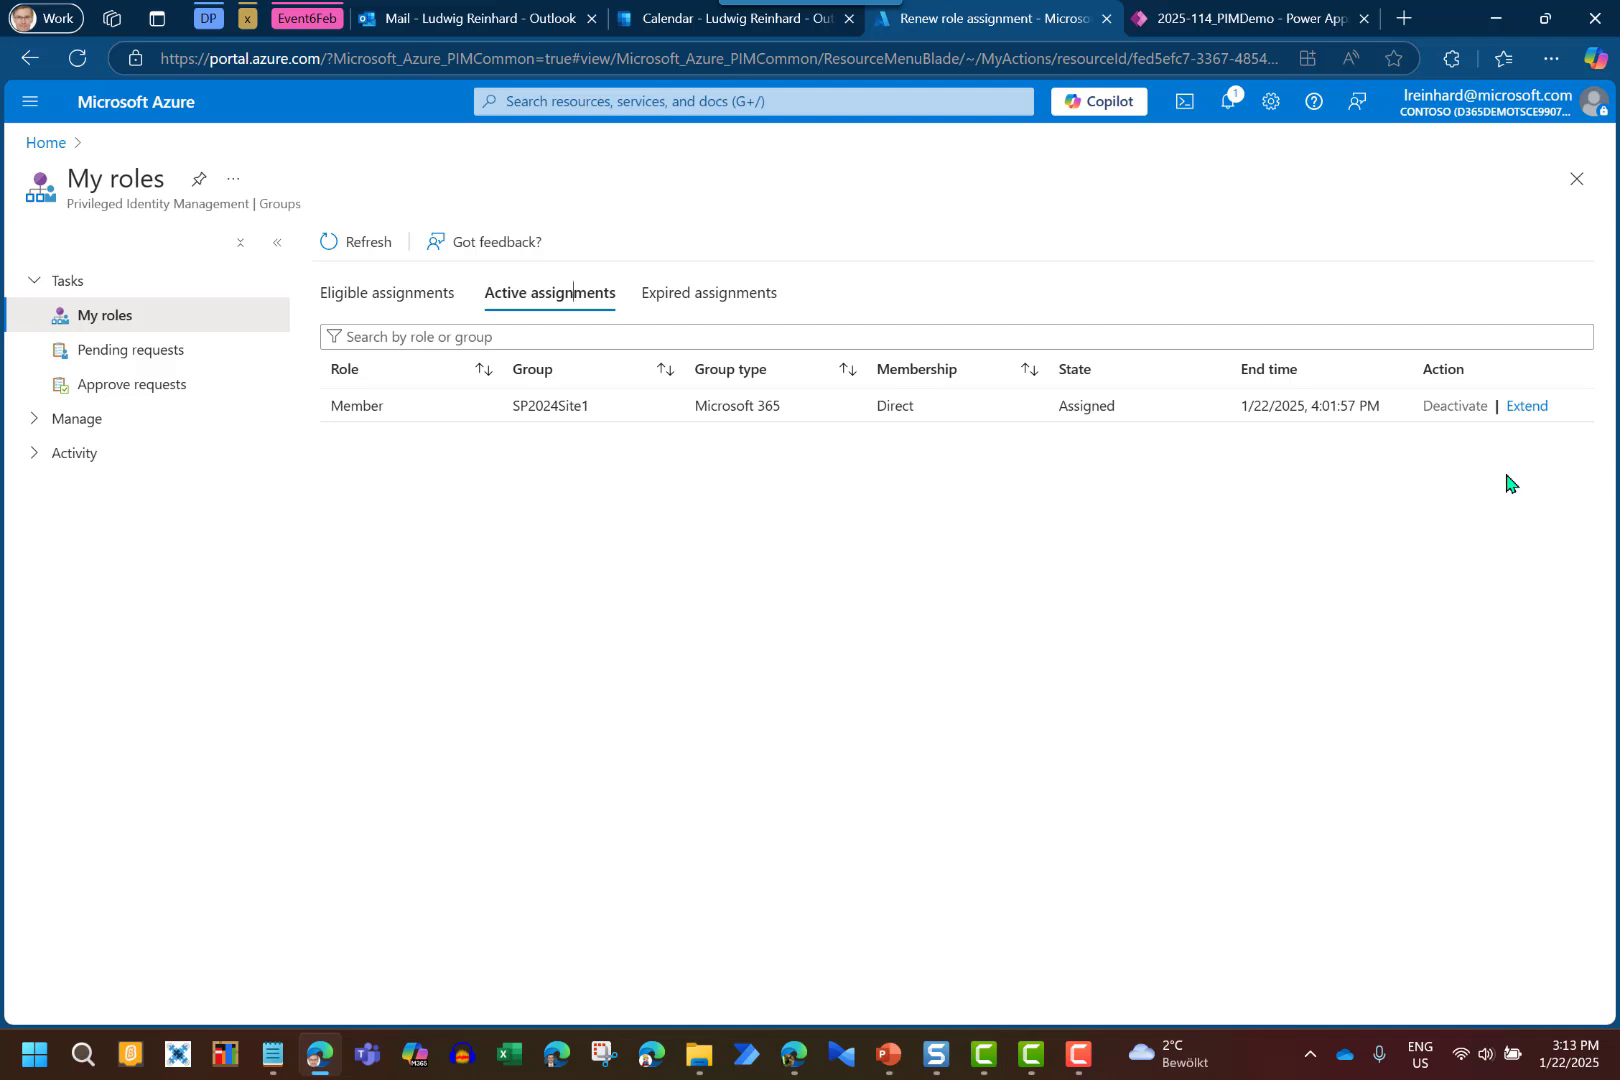
# From the SP2024Site1 Entra page, go to the empty Access reviews list and start a new review
pyautogui.click(790, 1070)
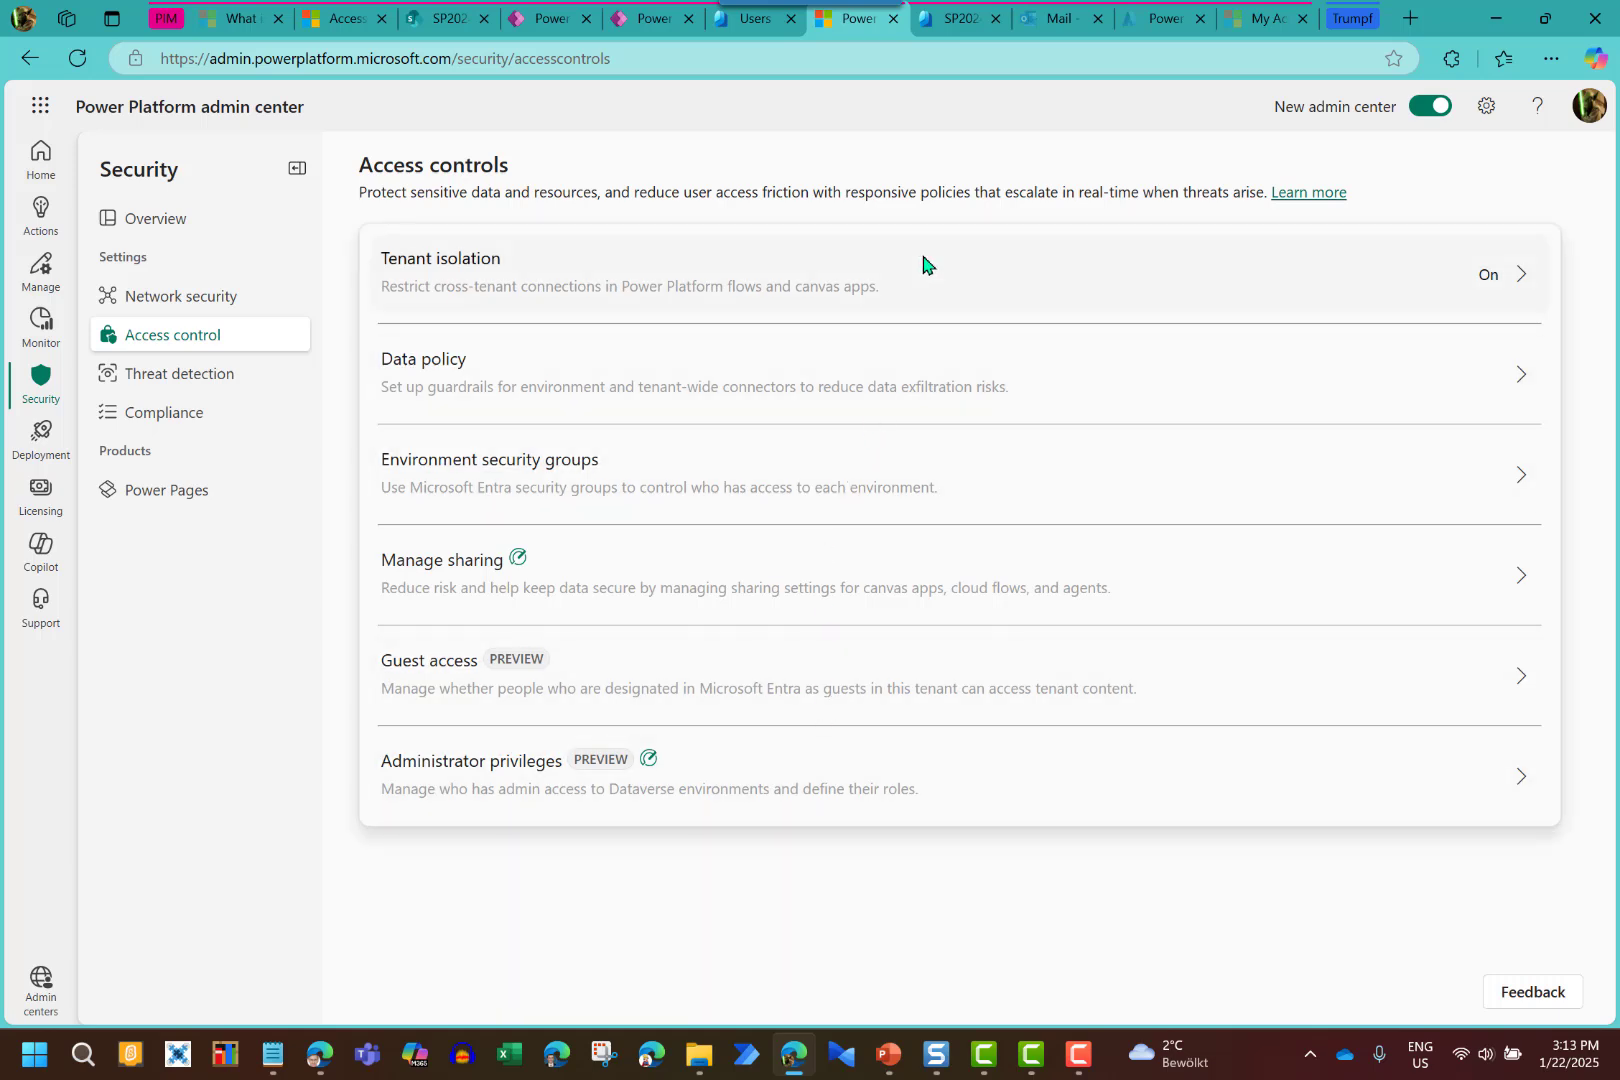
pyautogui.moveTo(958, 32)
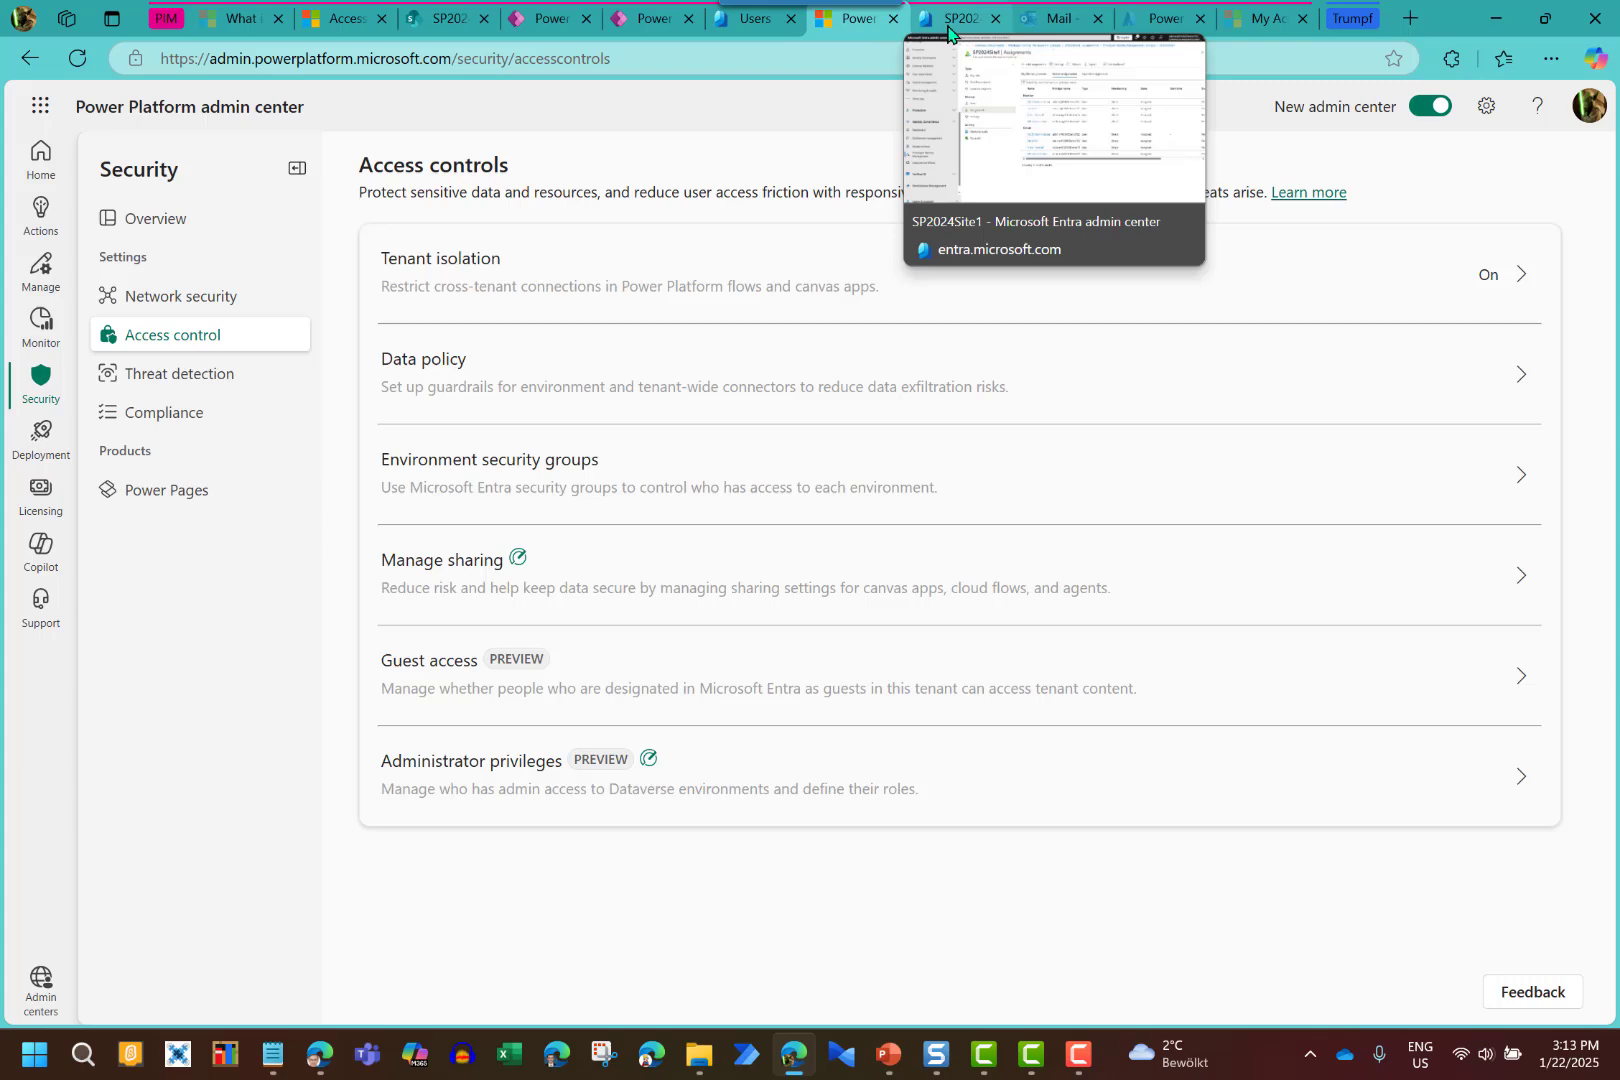
pyautogui.click(948, 26)
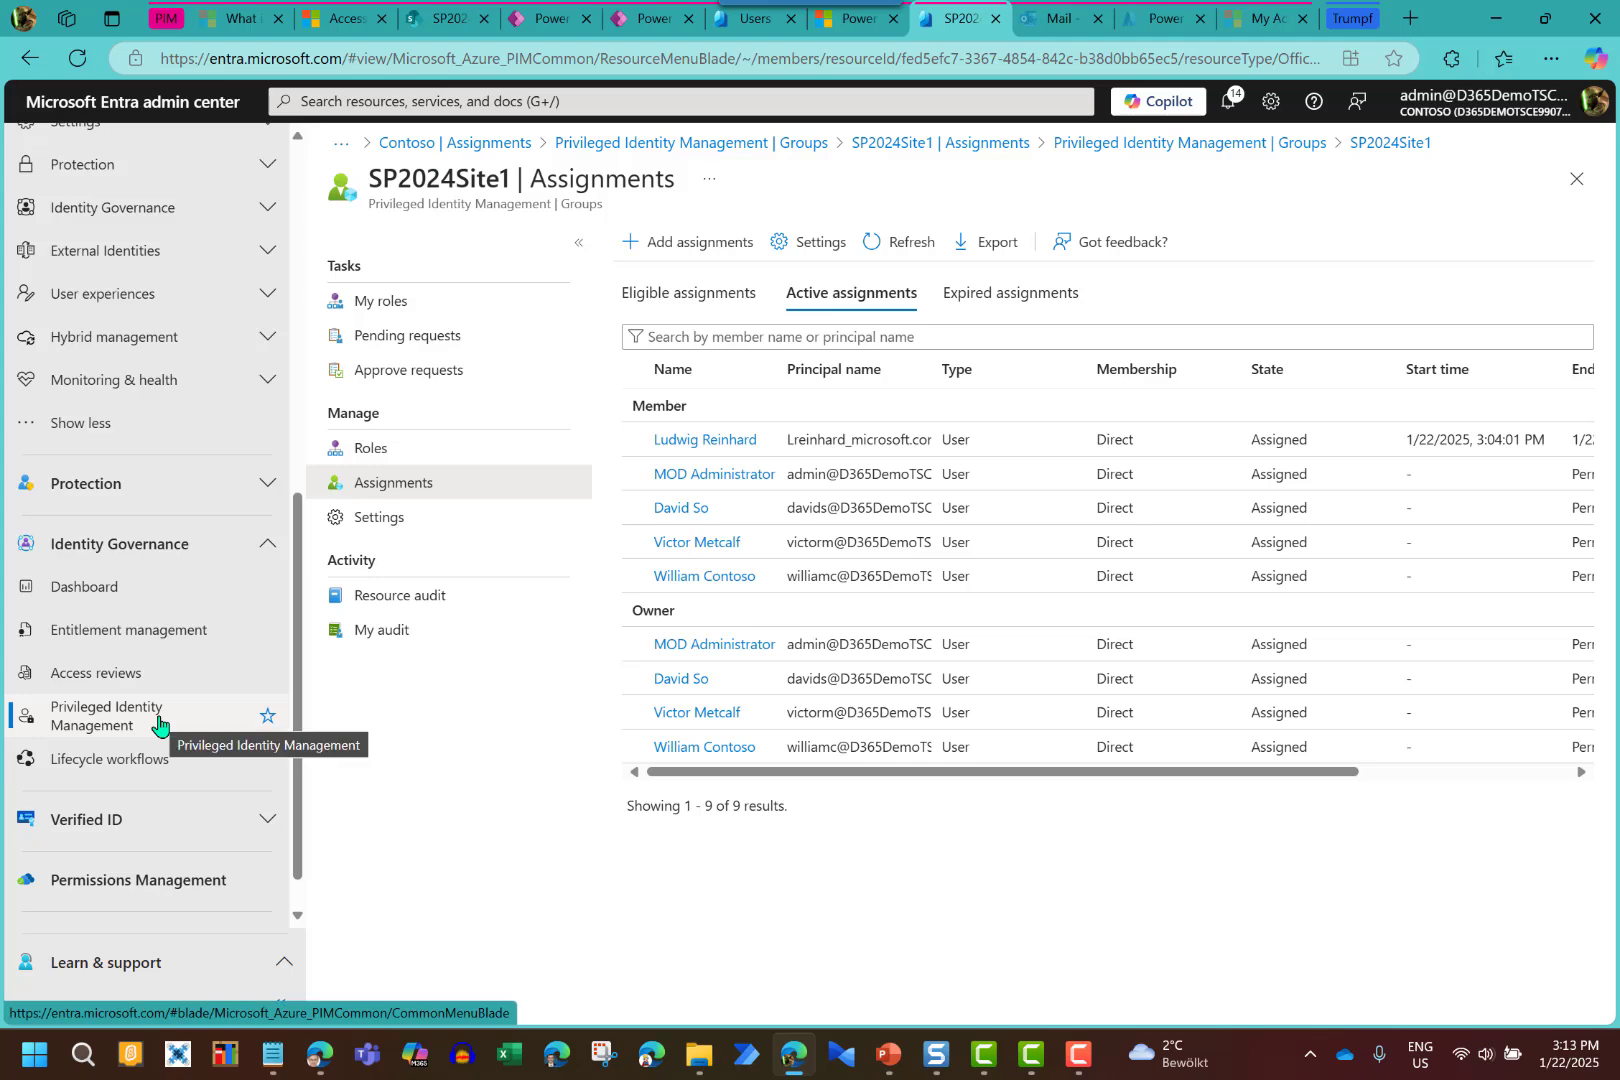
pyautogui.click(110, 680)
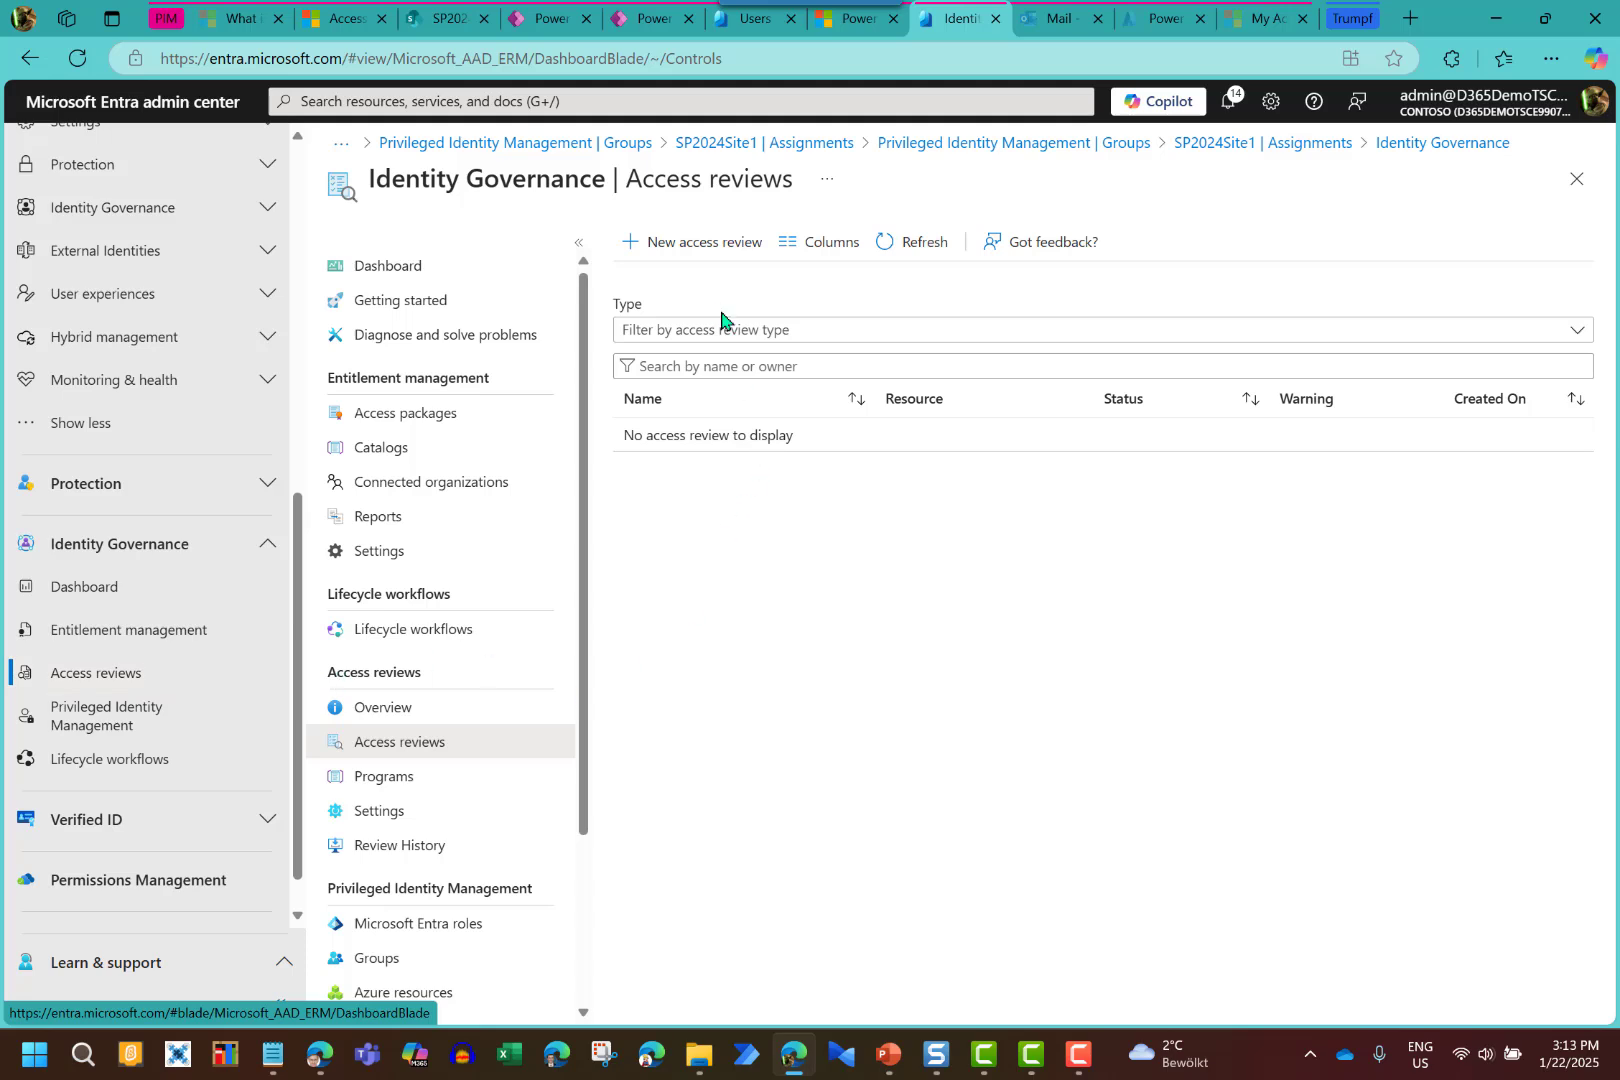
pyautogui.click(713, 256)
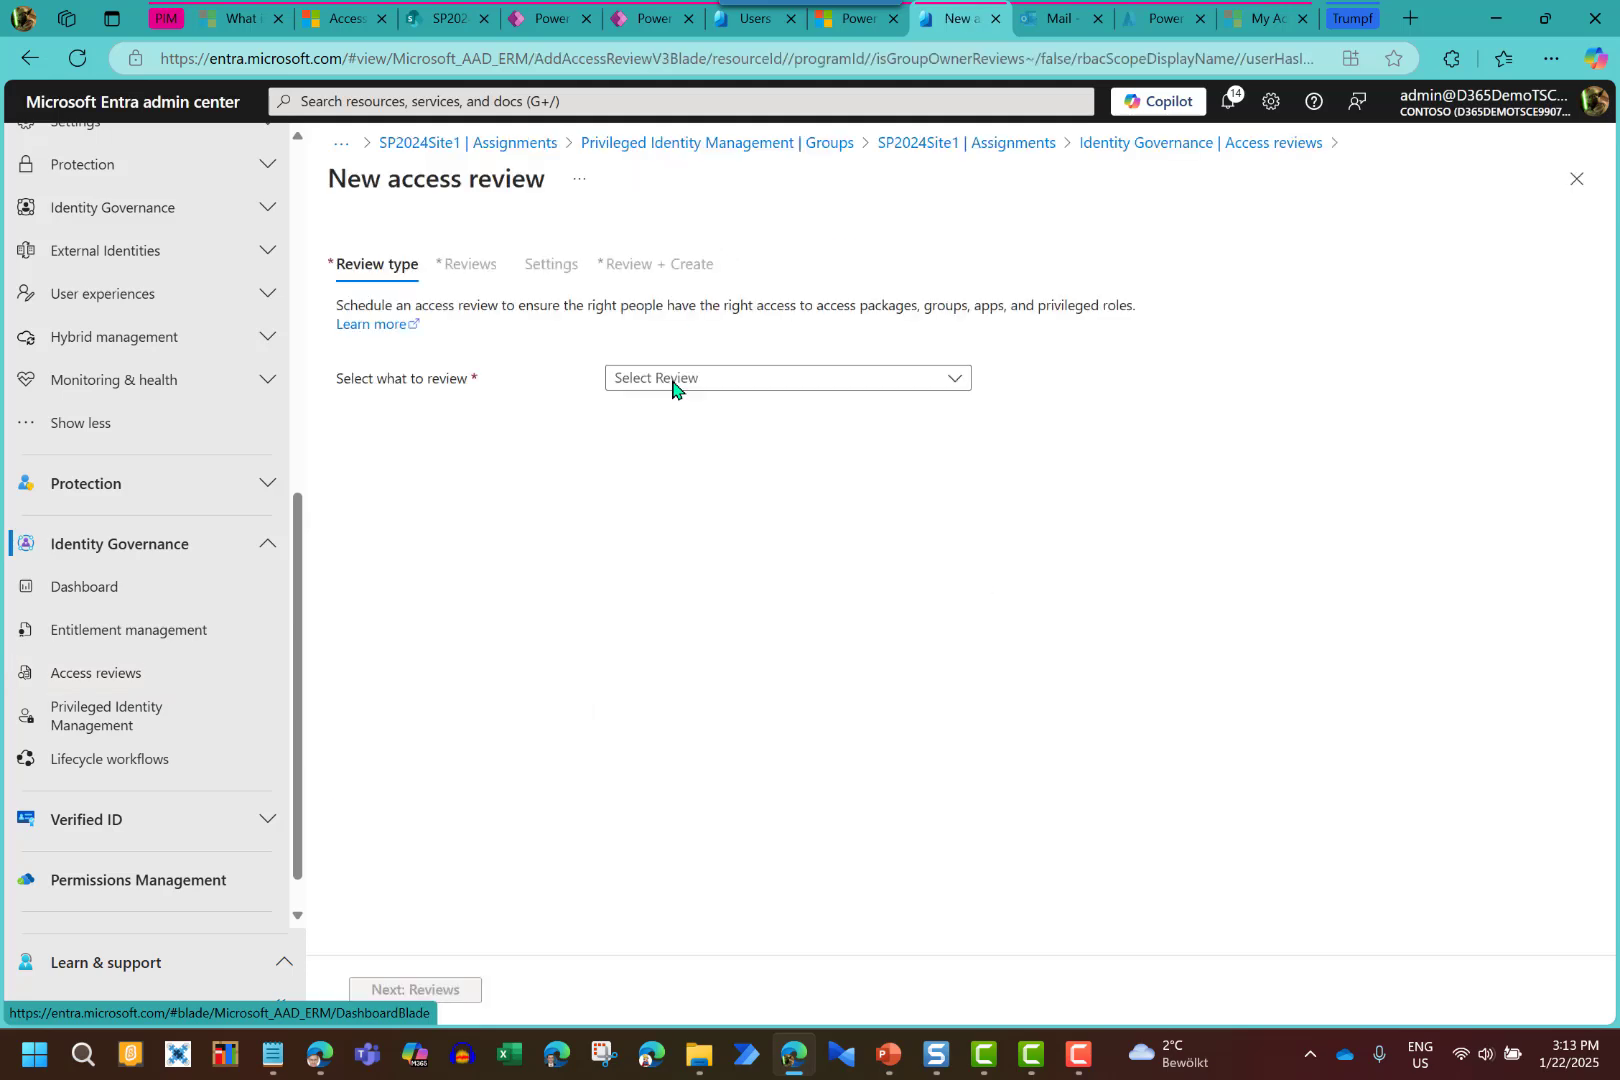
# Scope the access review to Teams + Groups with only the SP2024Site1 group selected
pyautogui.click(688, 378)
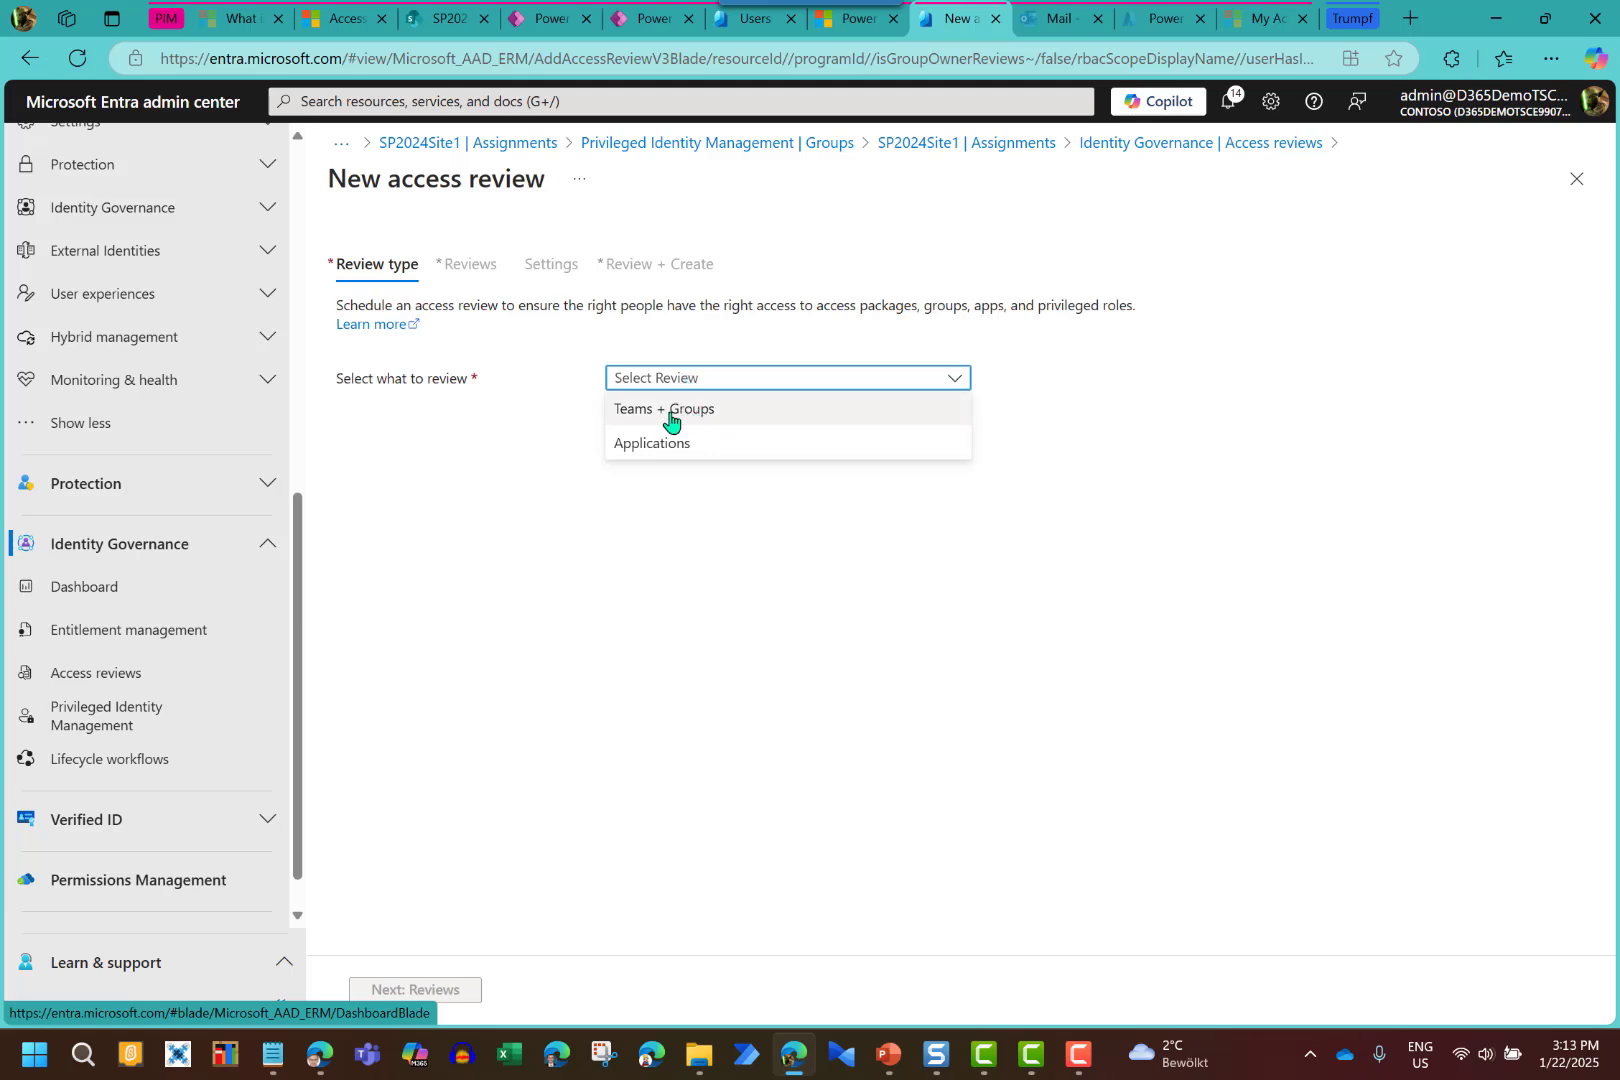
pyautogui.click(670, 415)
pyautogui.click(616, 468)
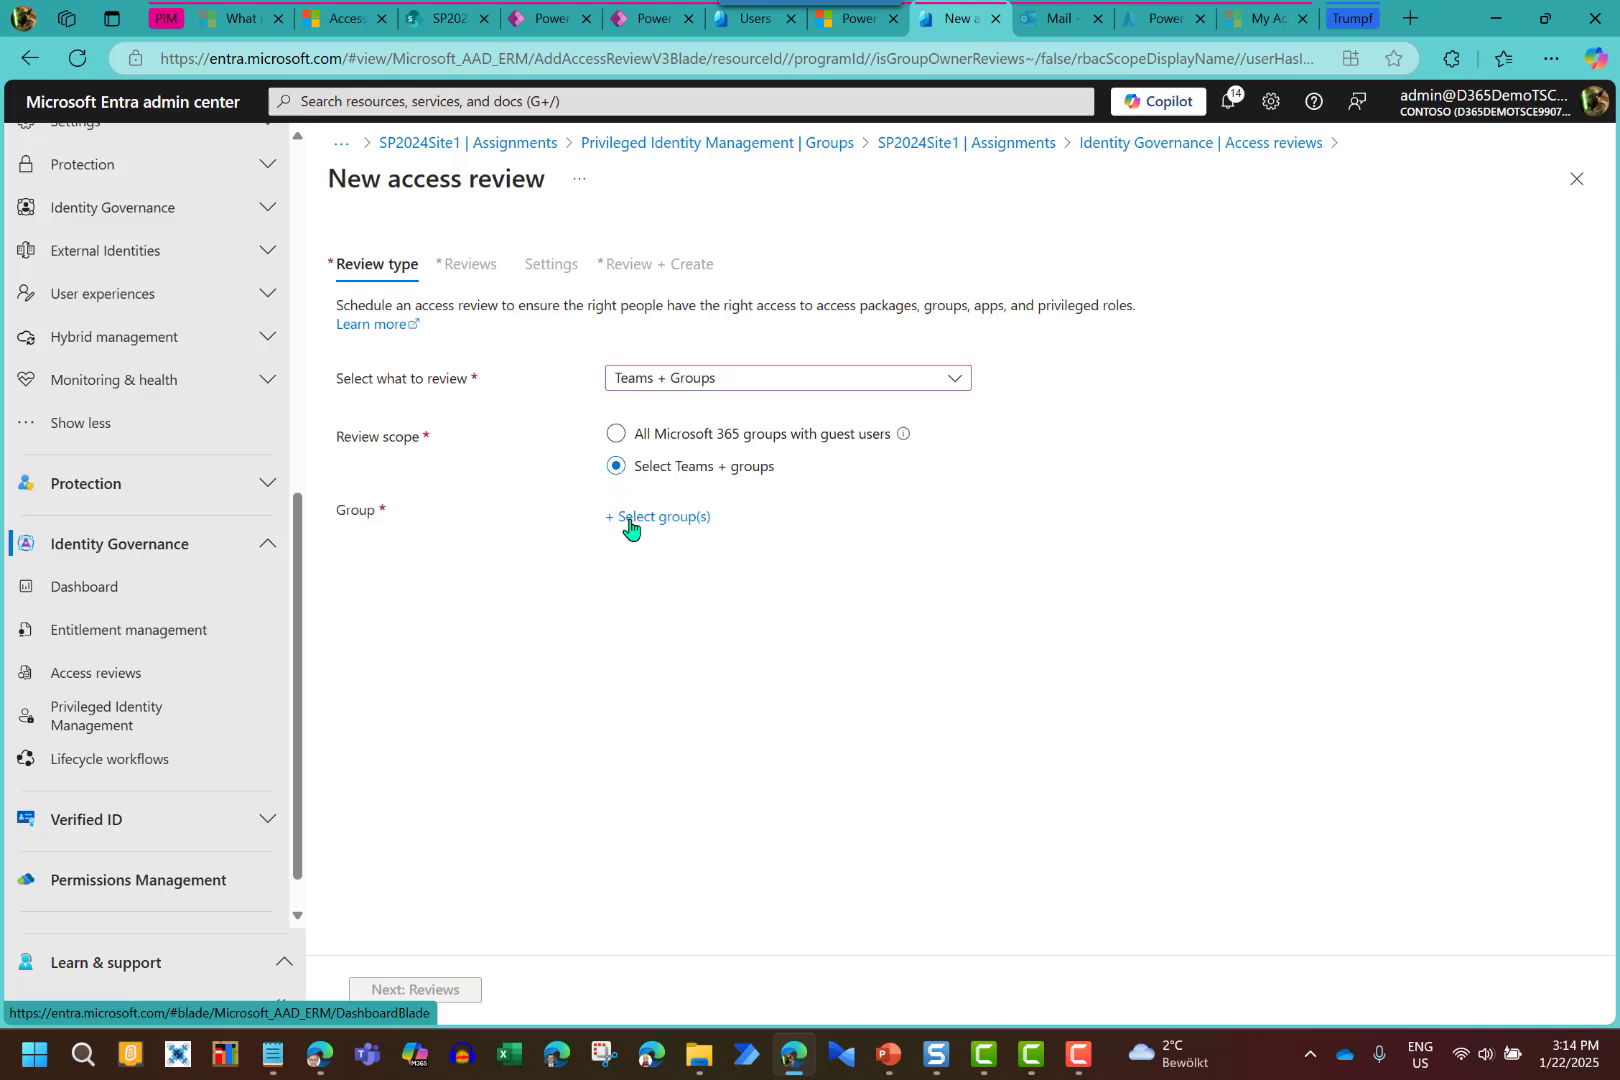
pyautogui.click(630, 518)
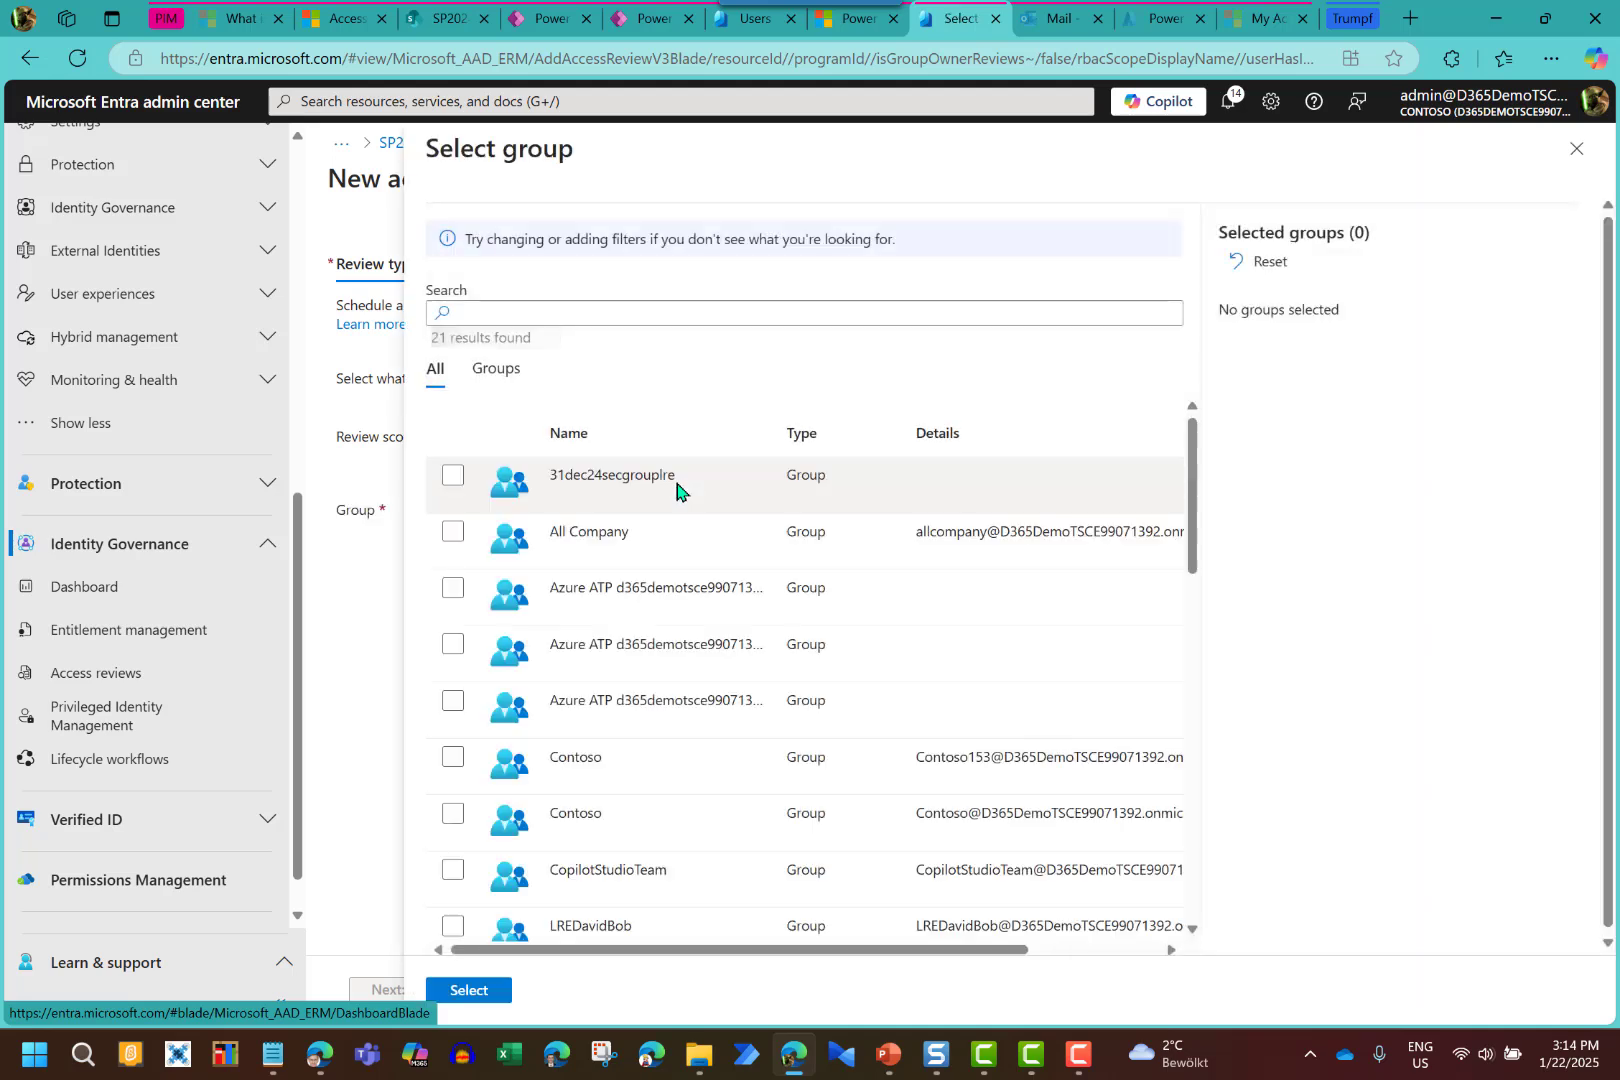
pyautogui.scroll(-5, 578, 636)
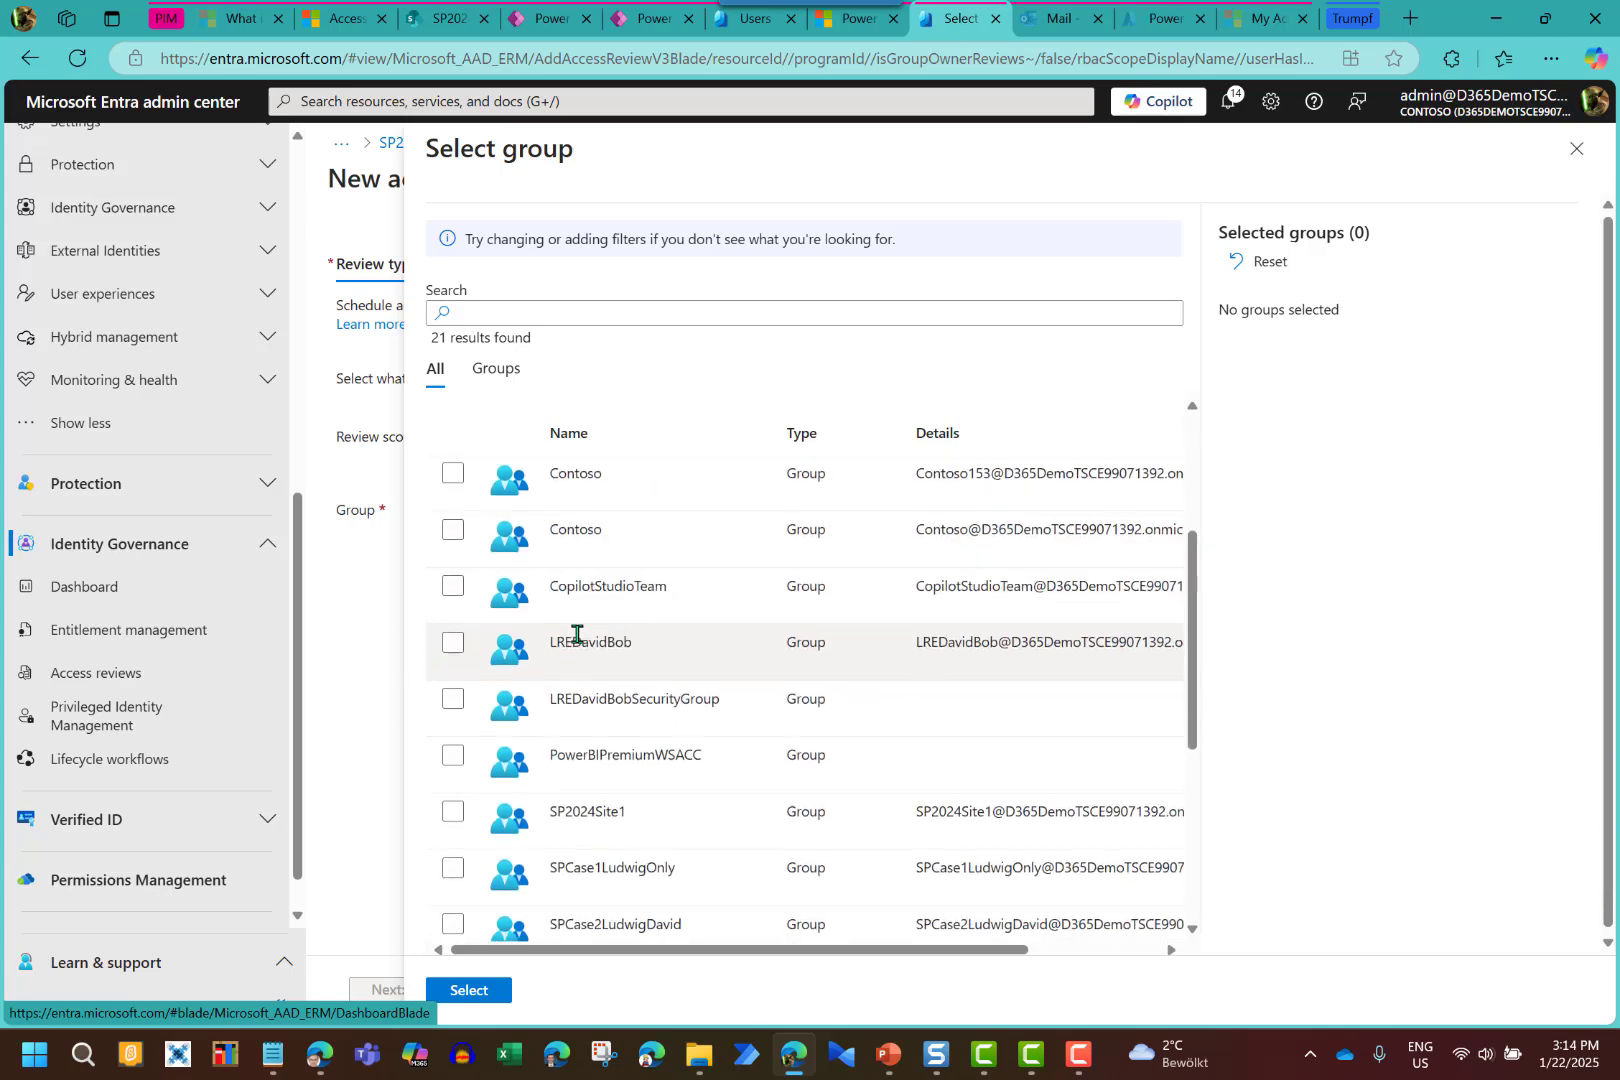
pyautogui.click(454, 612)
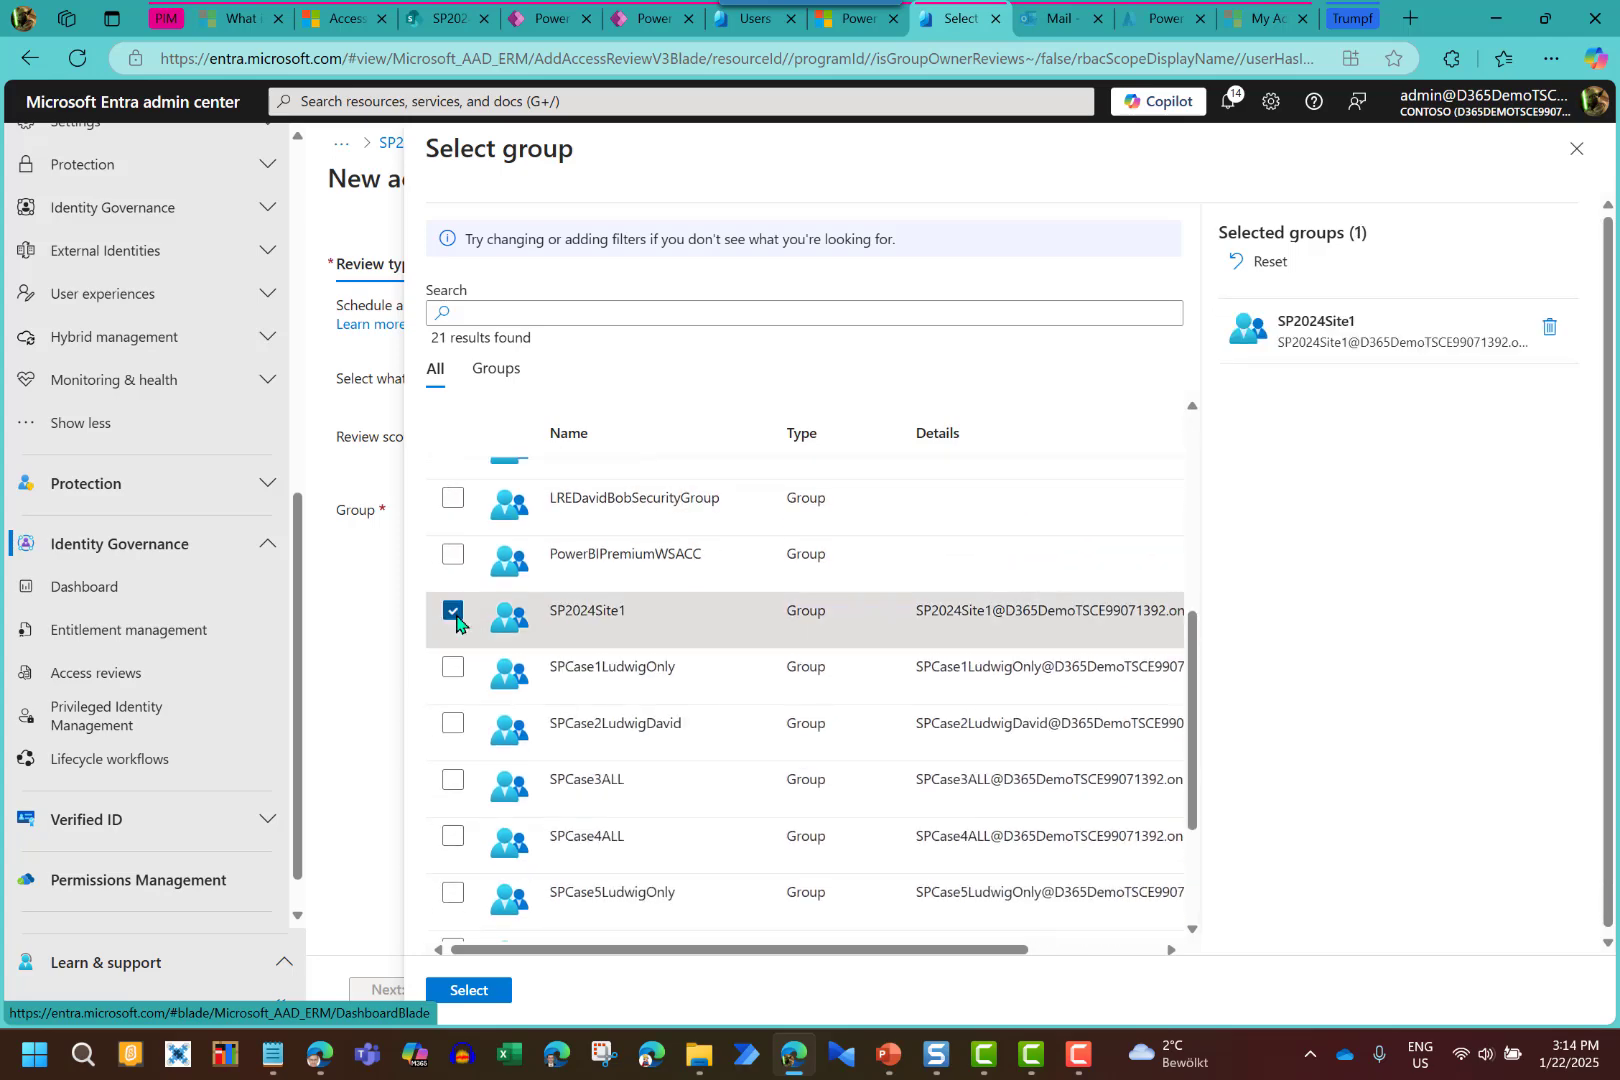
pyautogui.click(492, 999)
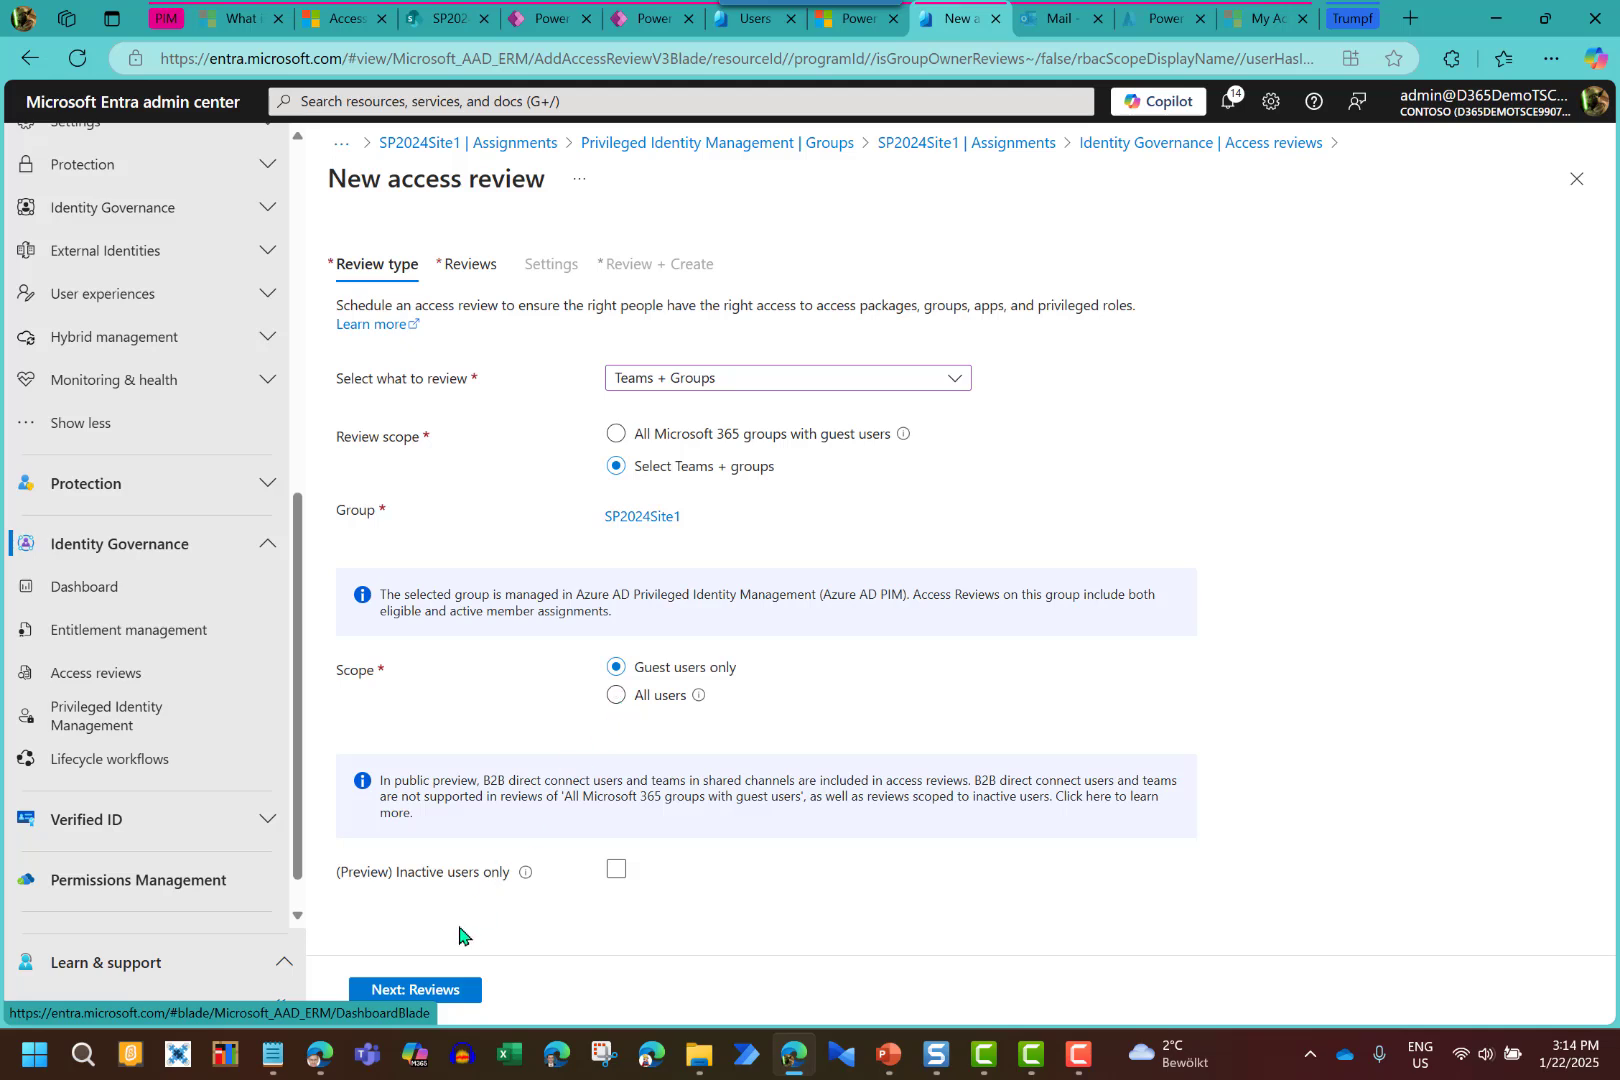
# Set reviewers to Users review their own access, with a one-time 3-day recurrence
pyautogui.click(451, 990)
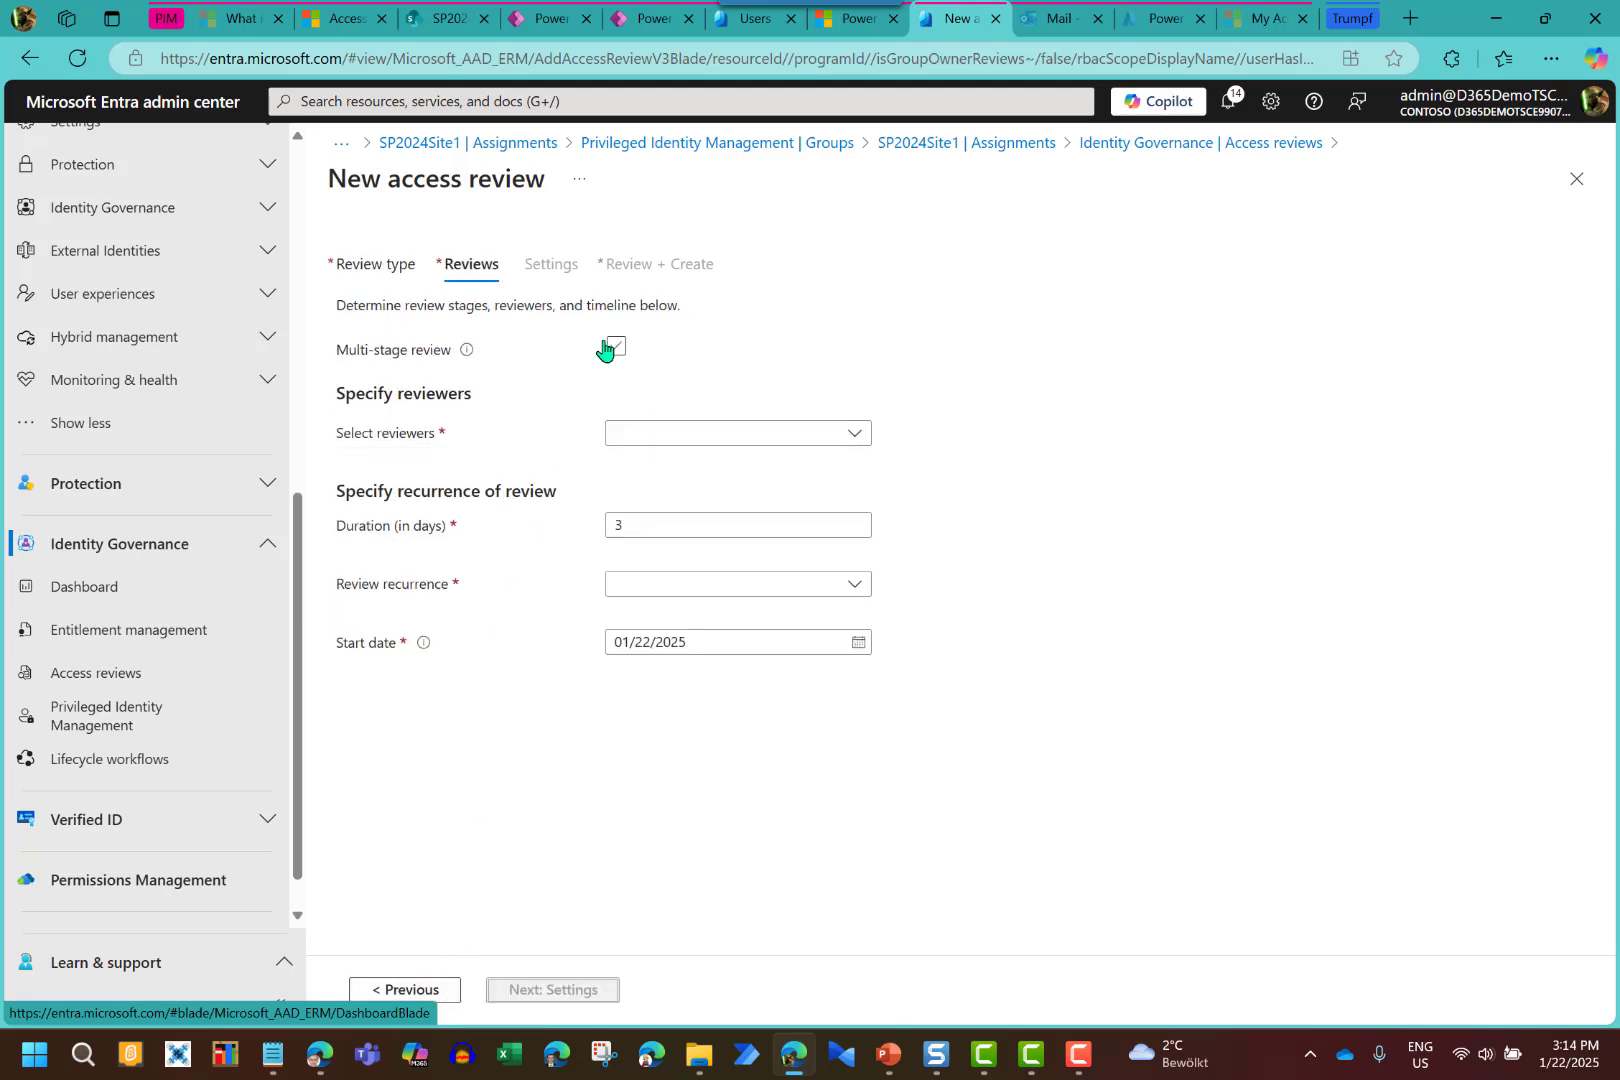
pyautogui.click(648, 435)
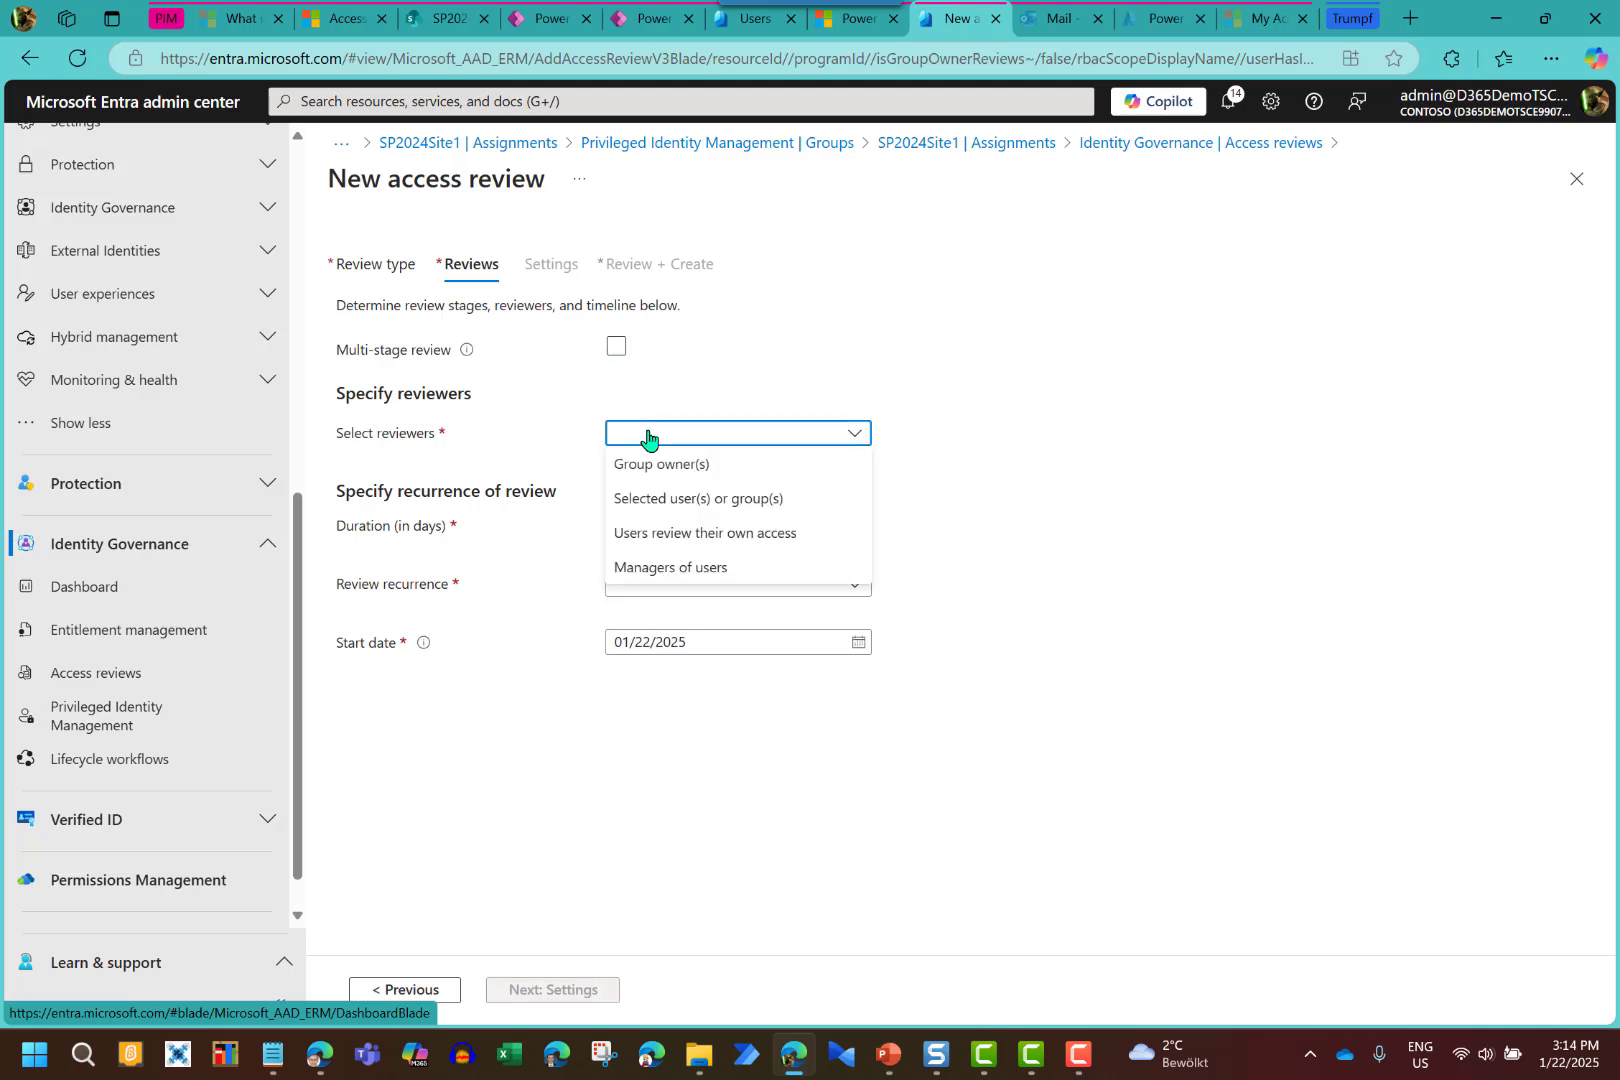
pyautogui.click(767, 368)
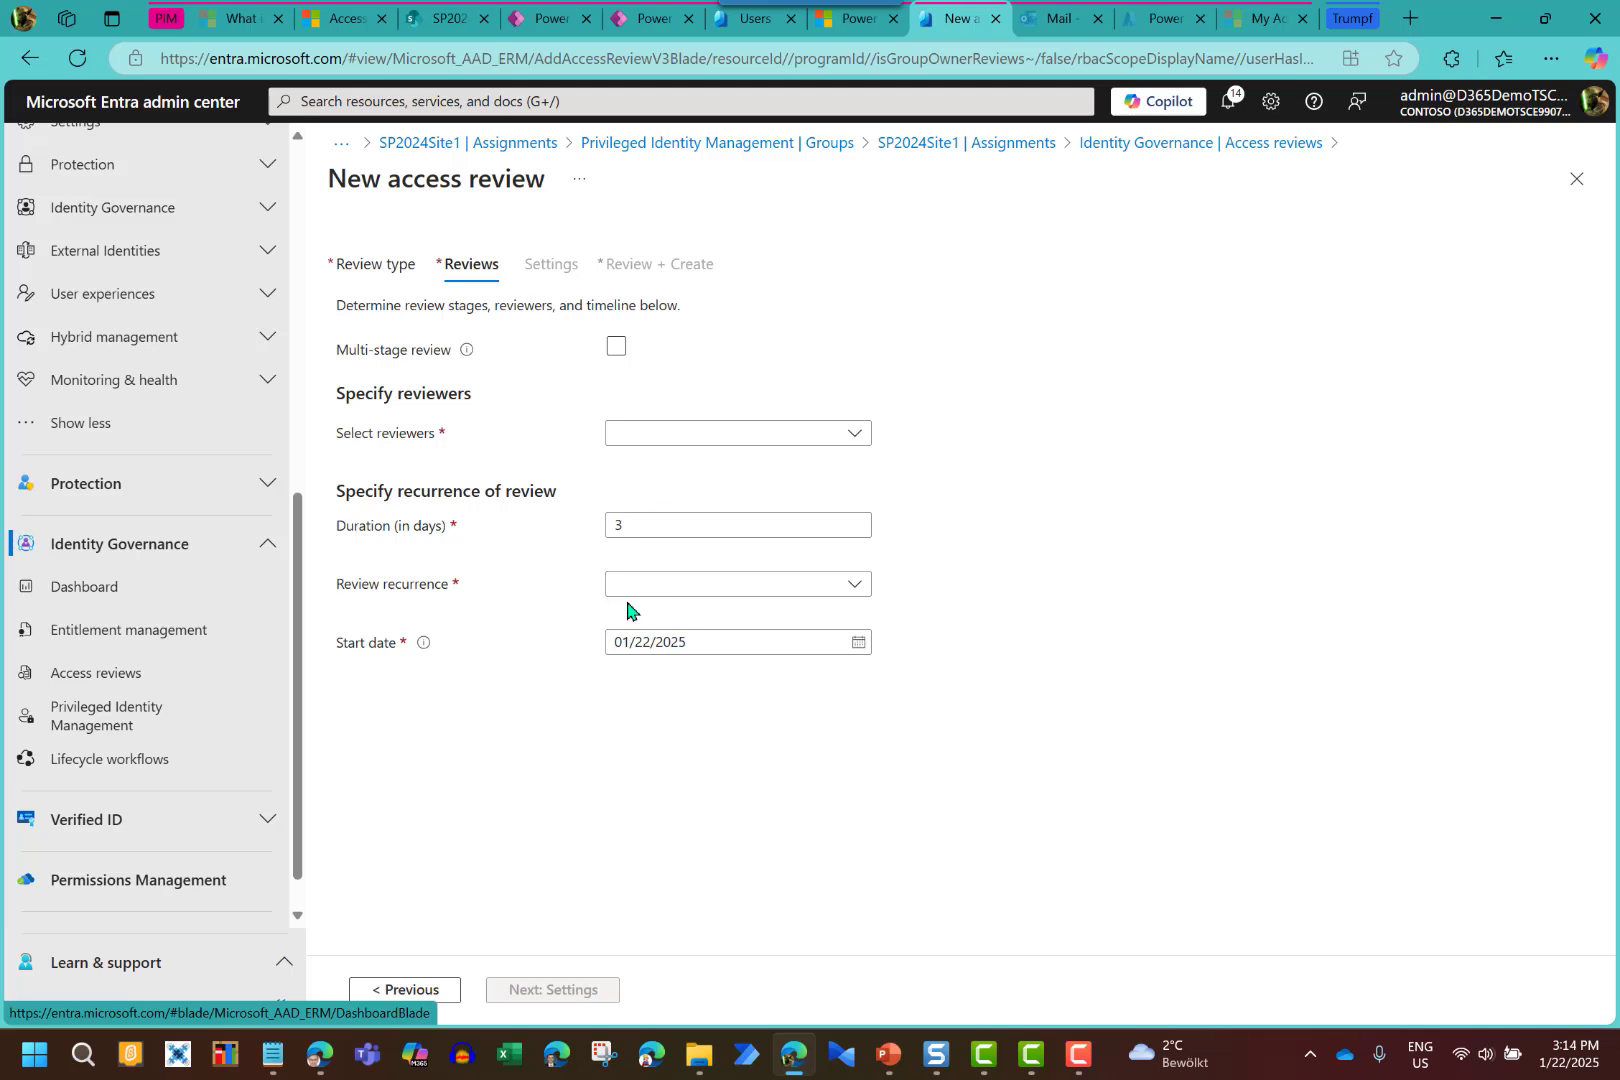
pyautogui.click(661, 436)
pyautogui.click(657, 465)
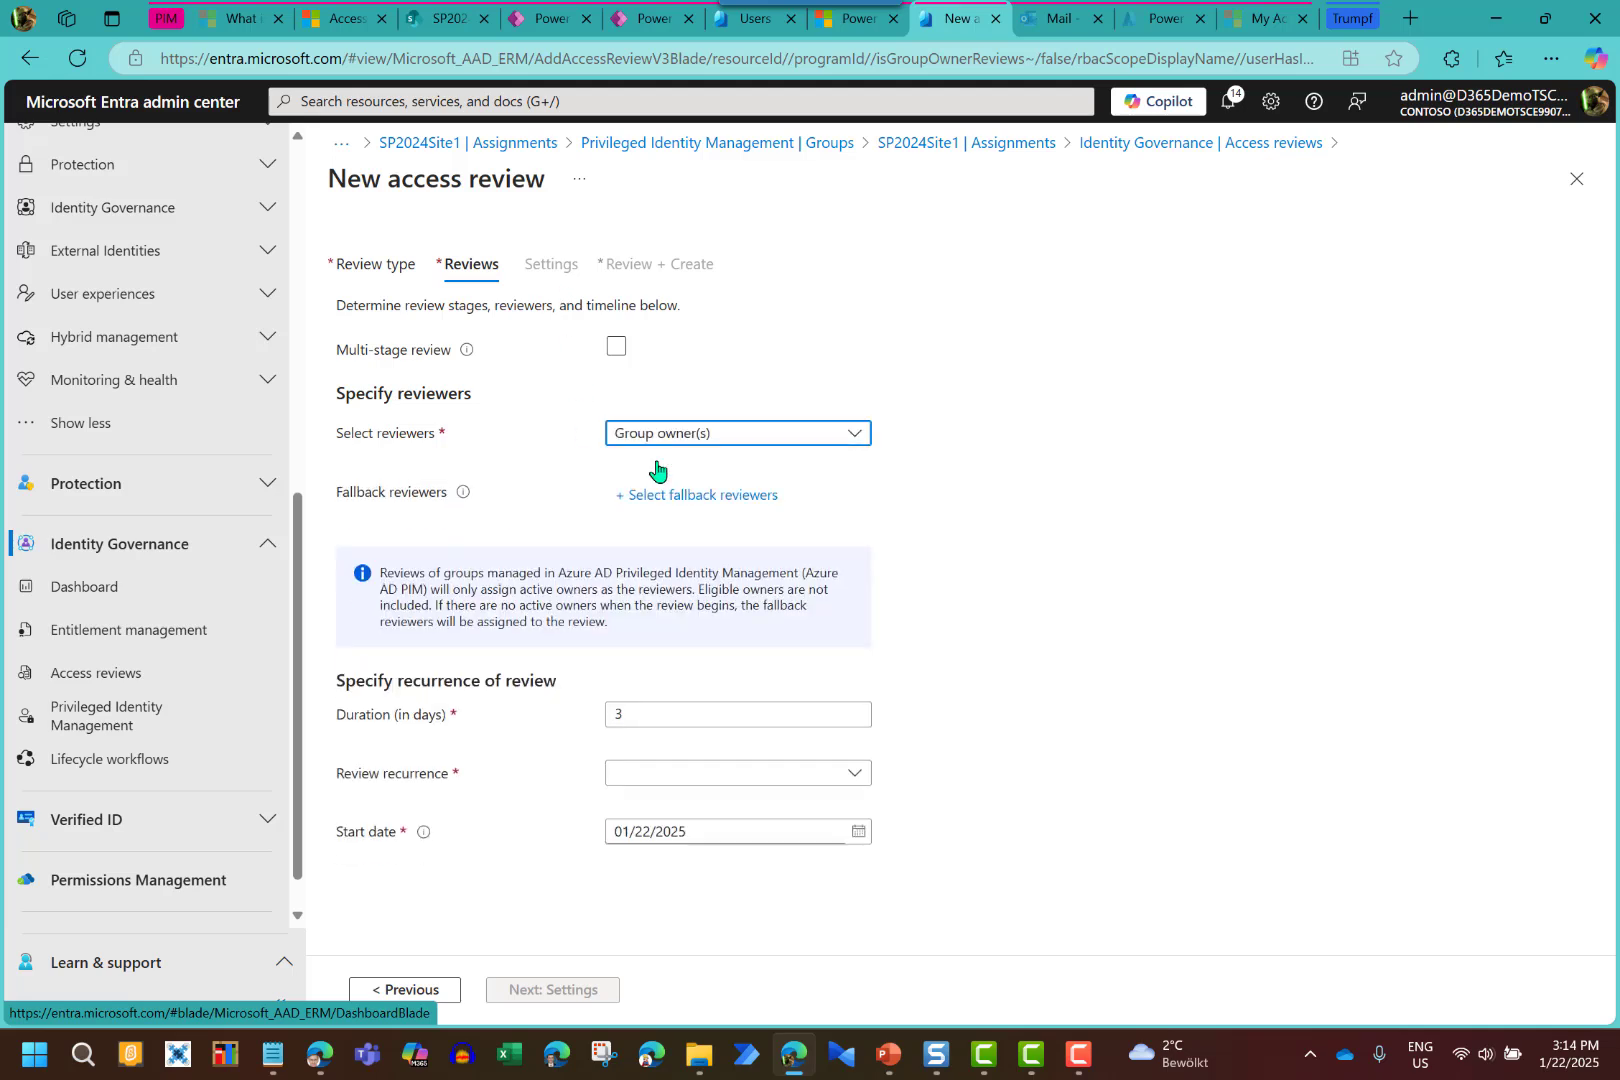
pyautogui.click(624, 713)
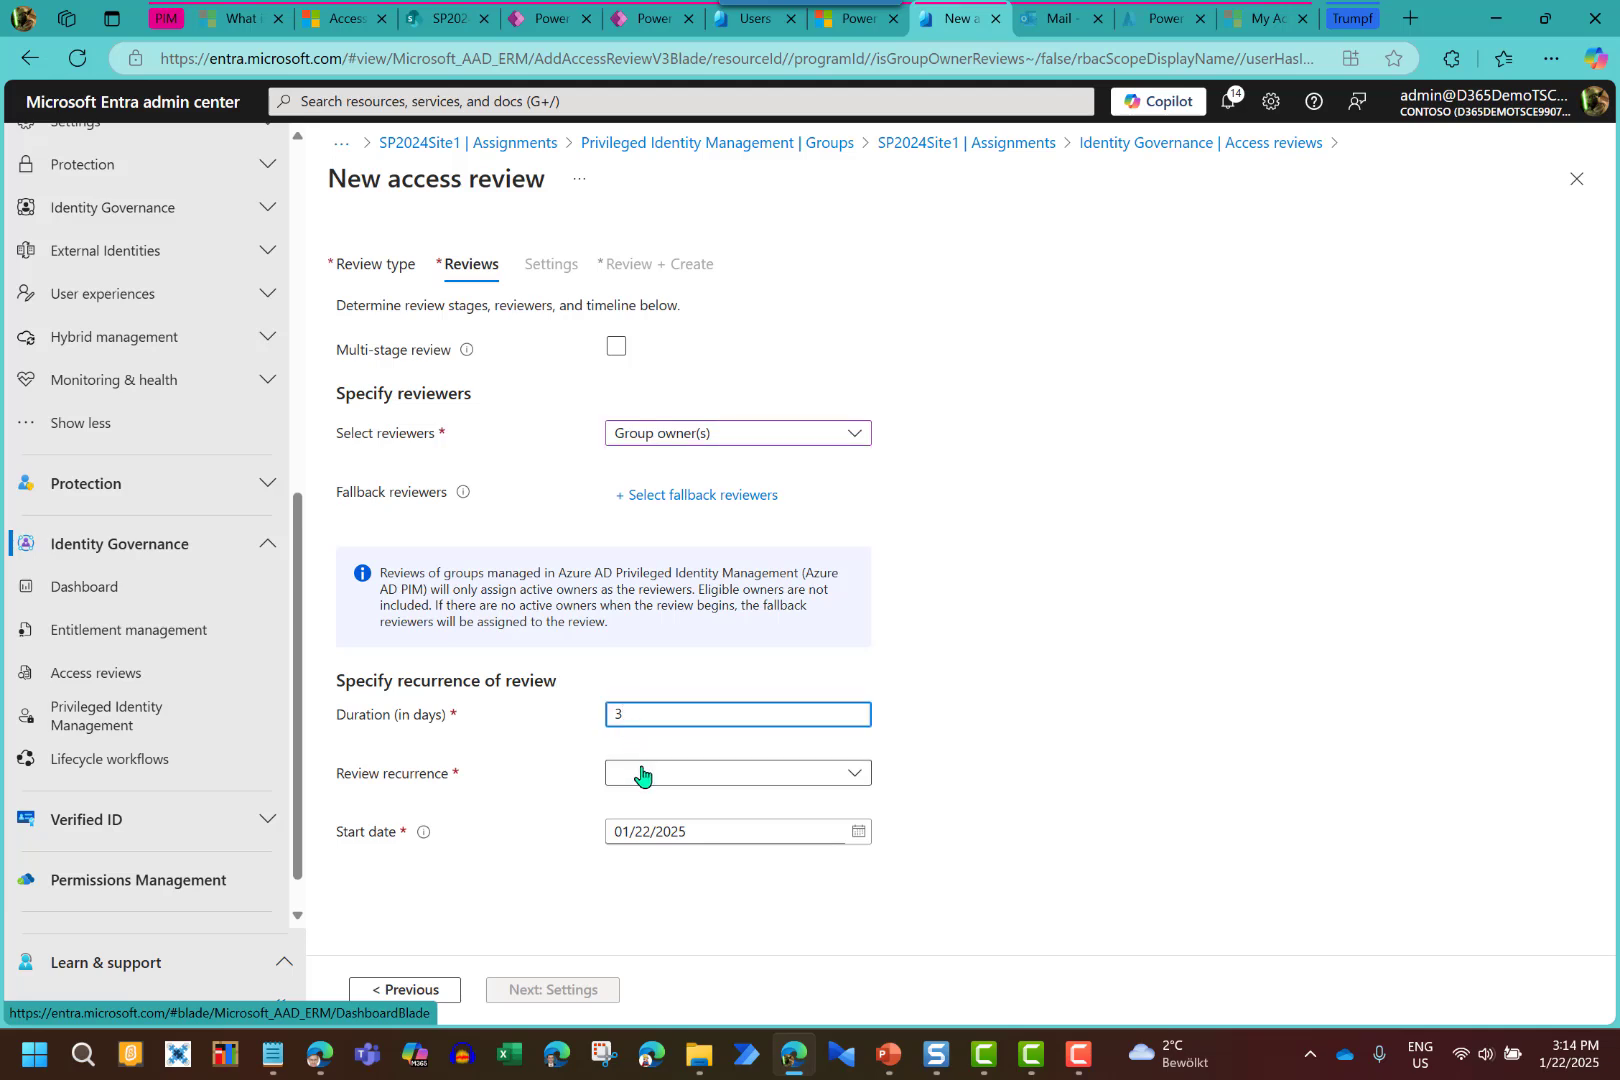
pyautogui.click(640, 771)
pyautogui.click(652, 580)
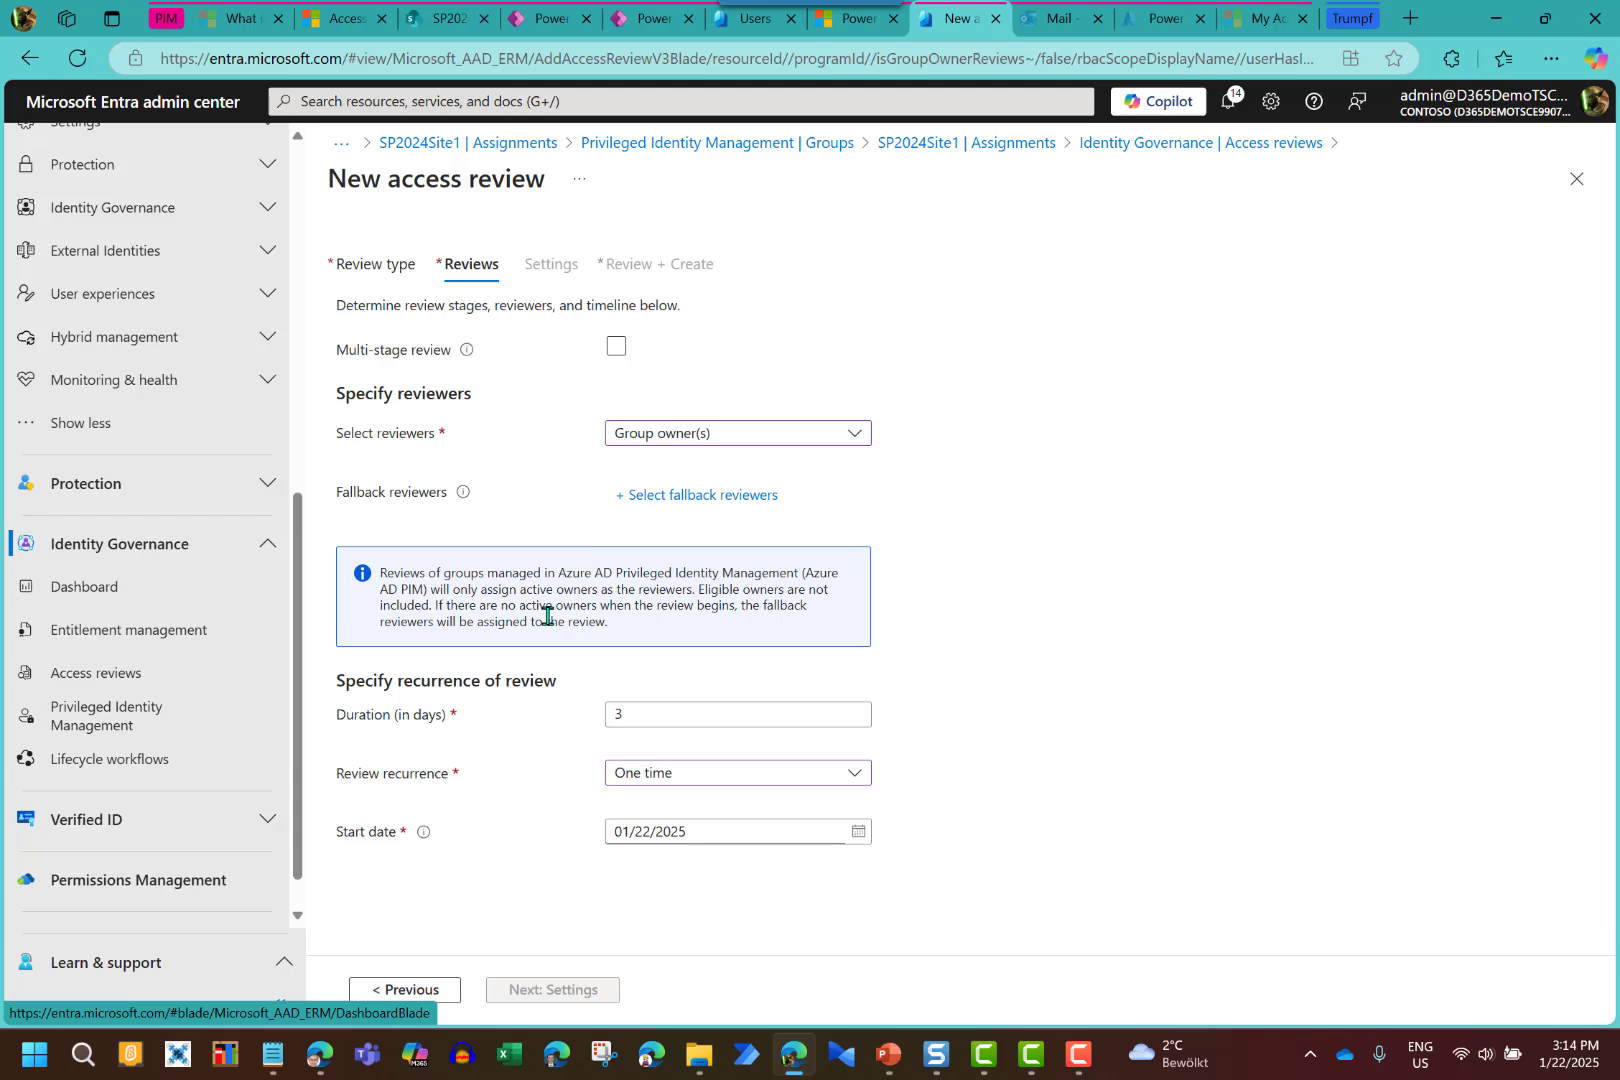
pyautogui.click(692, 437)
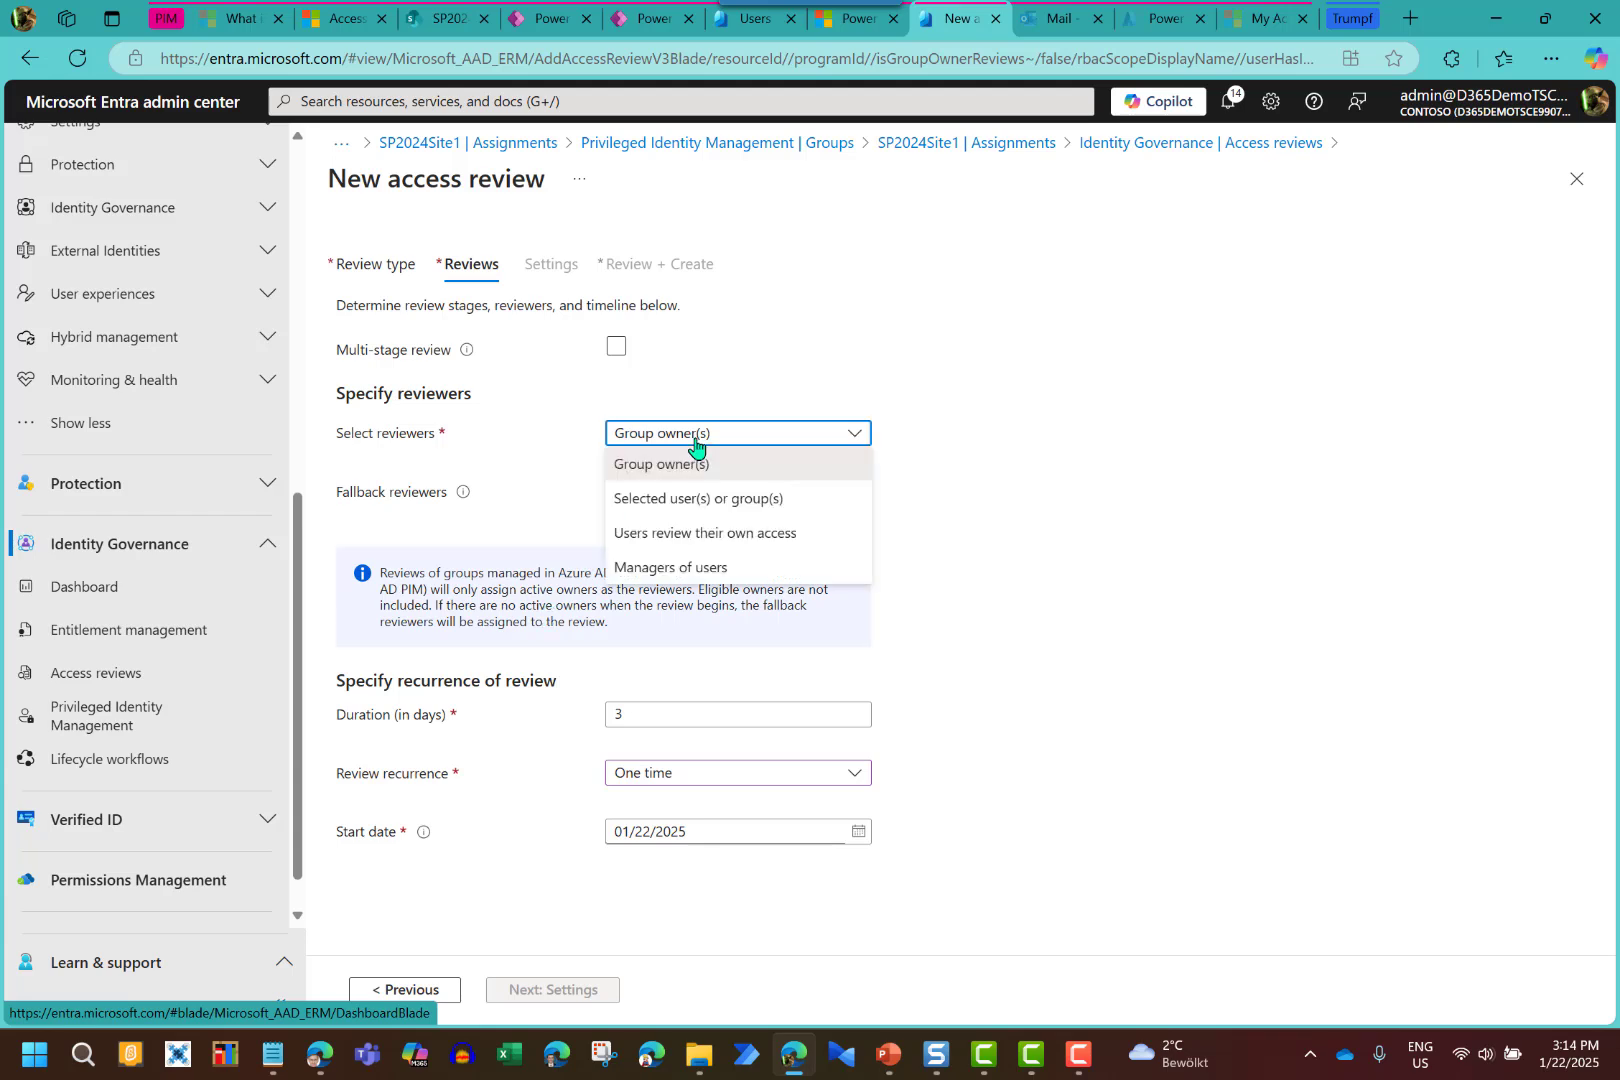
pyautogui.click(684, 534)
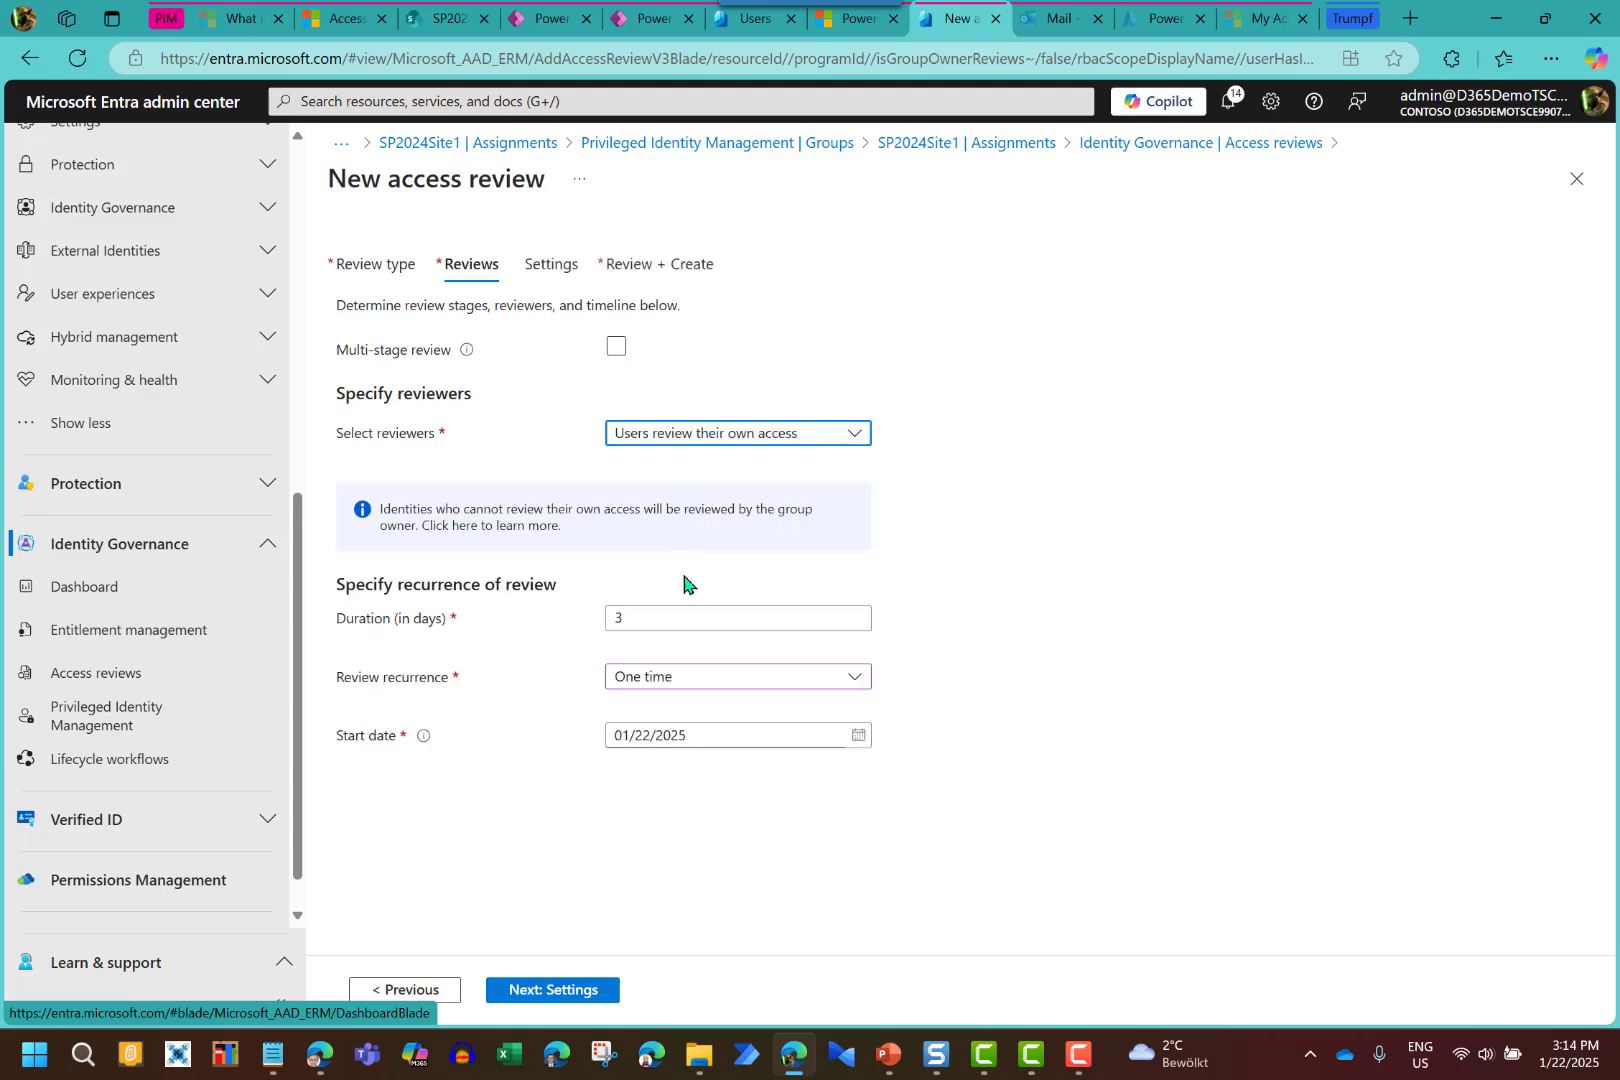
pyautogui.click(551, 264)
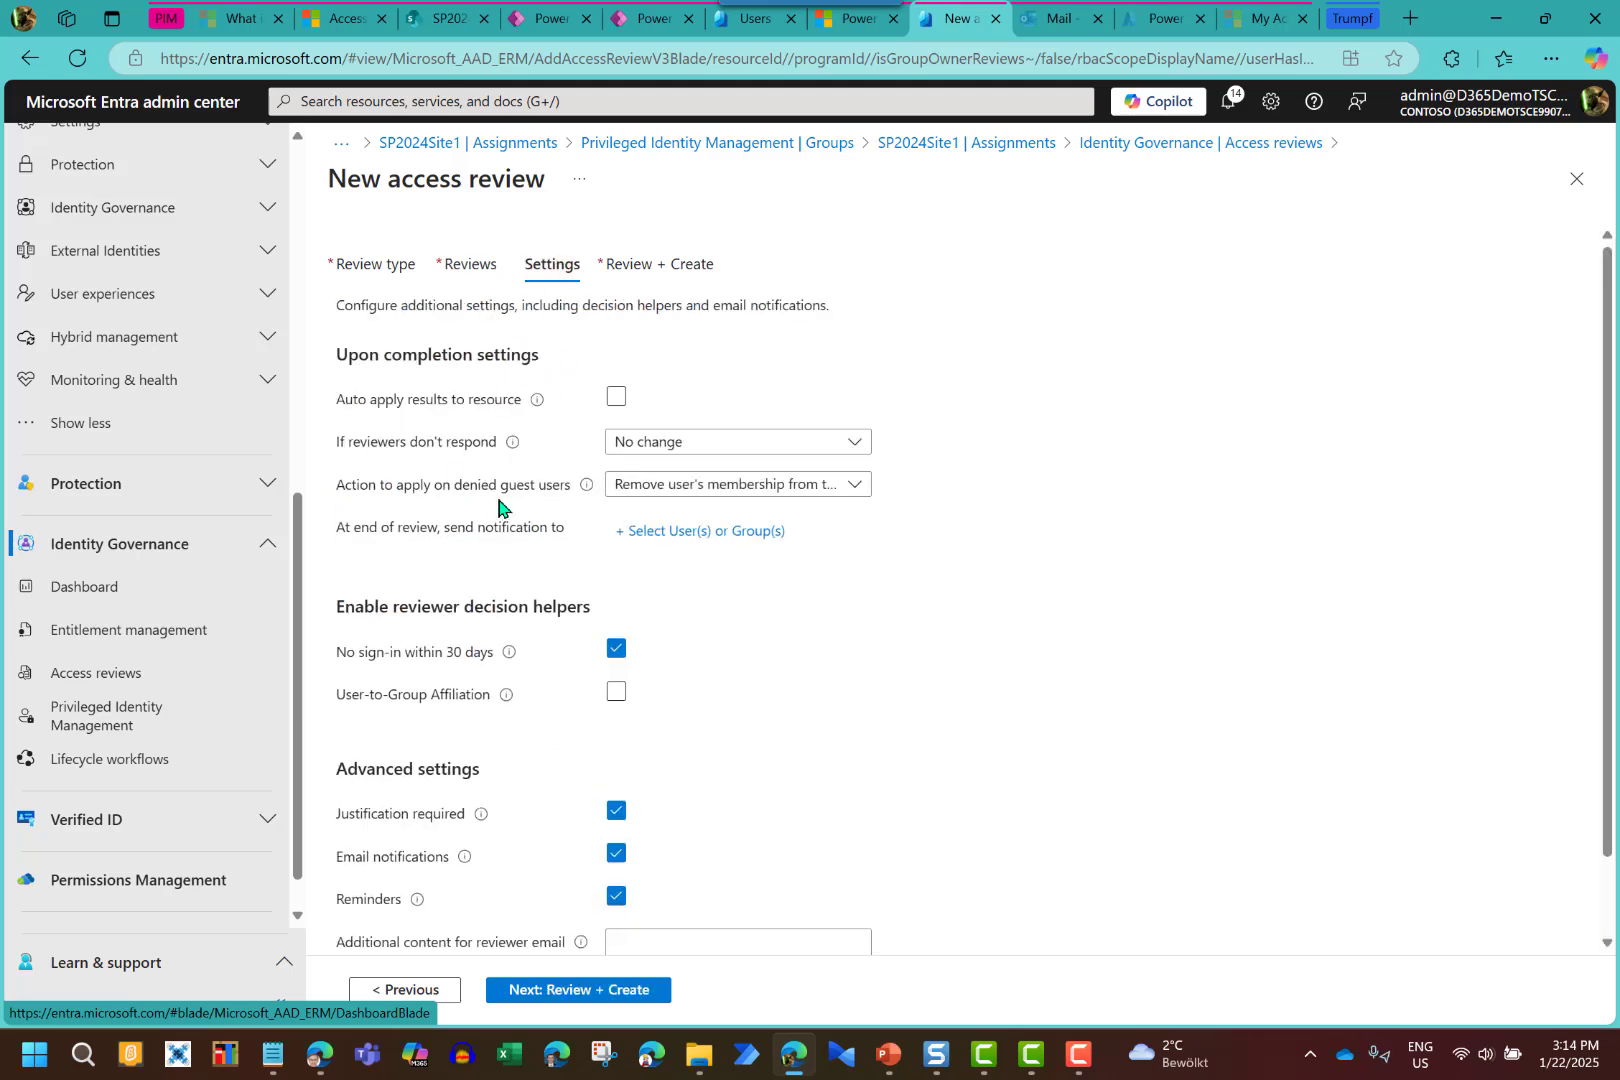
# Keep No change for unanswered reviews, then advance the slideshow to the Summary slide
pyautogui.click(650, 452)
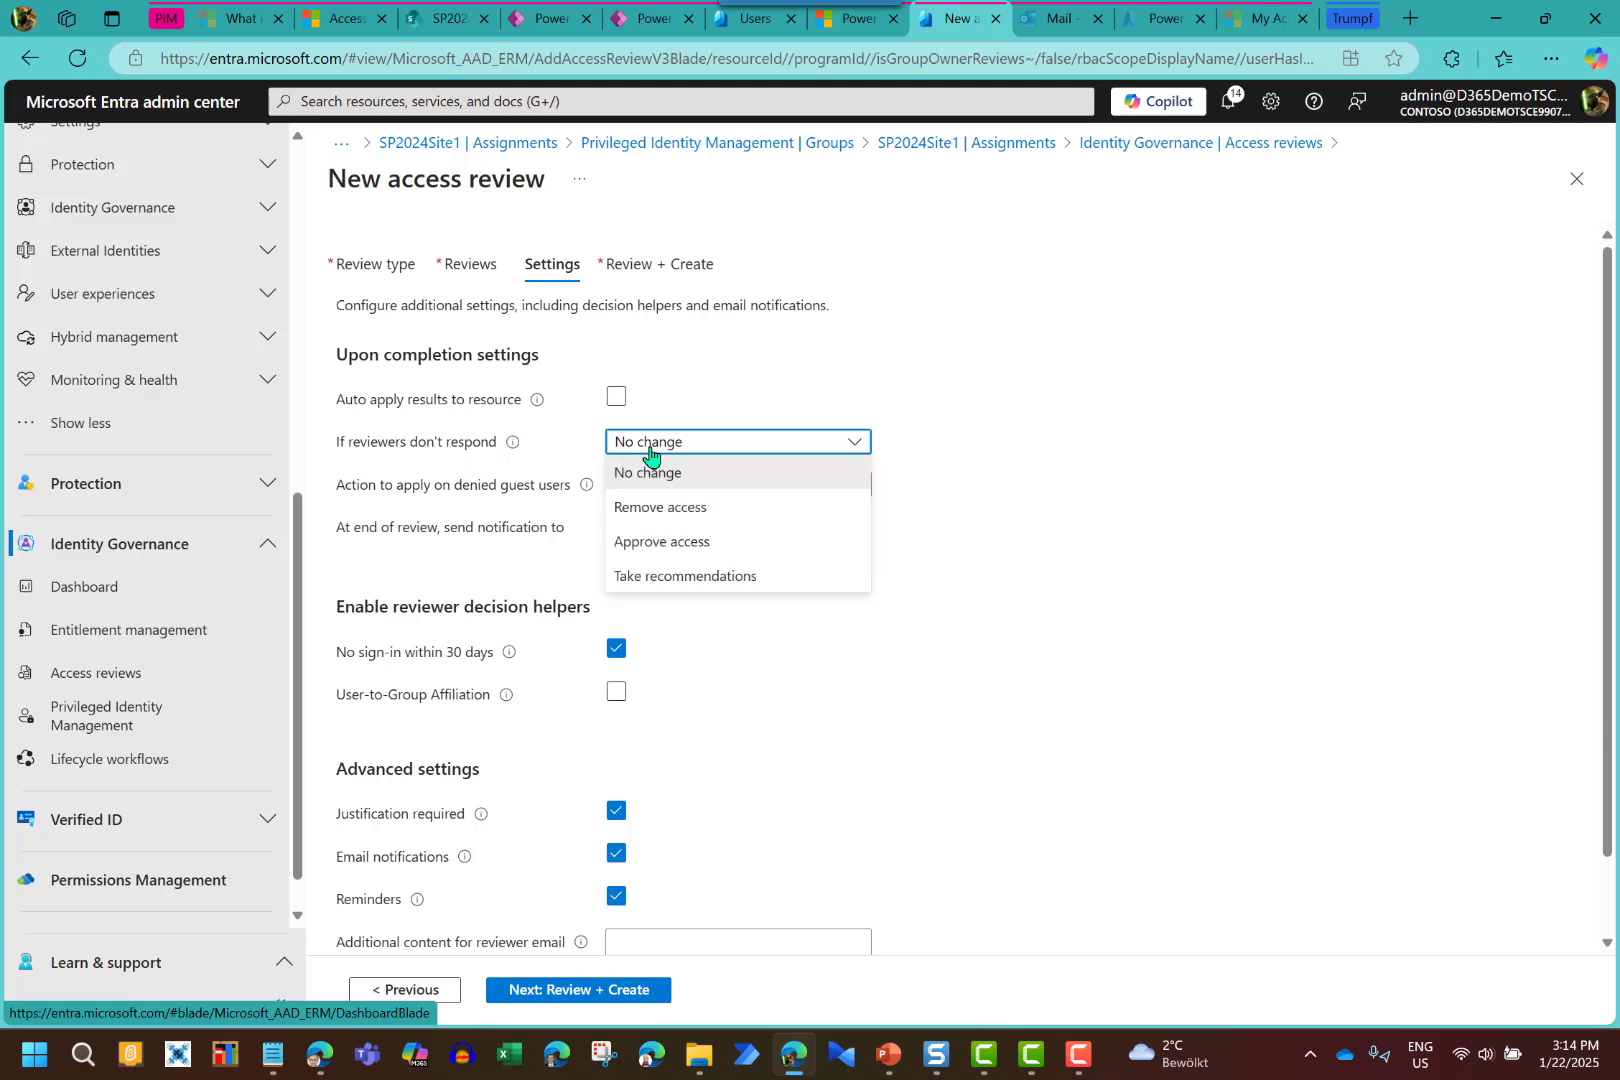
pyautogui.click(650, 454)
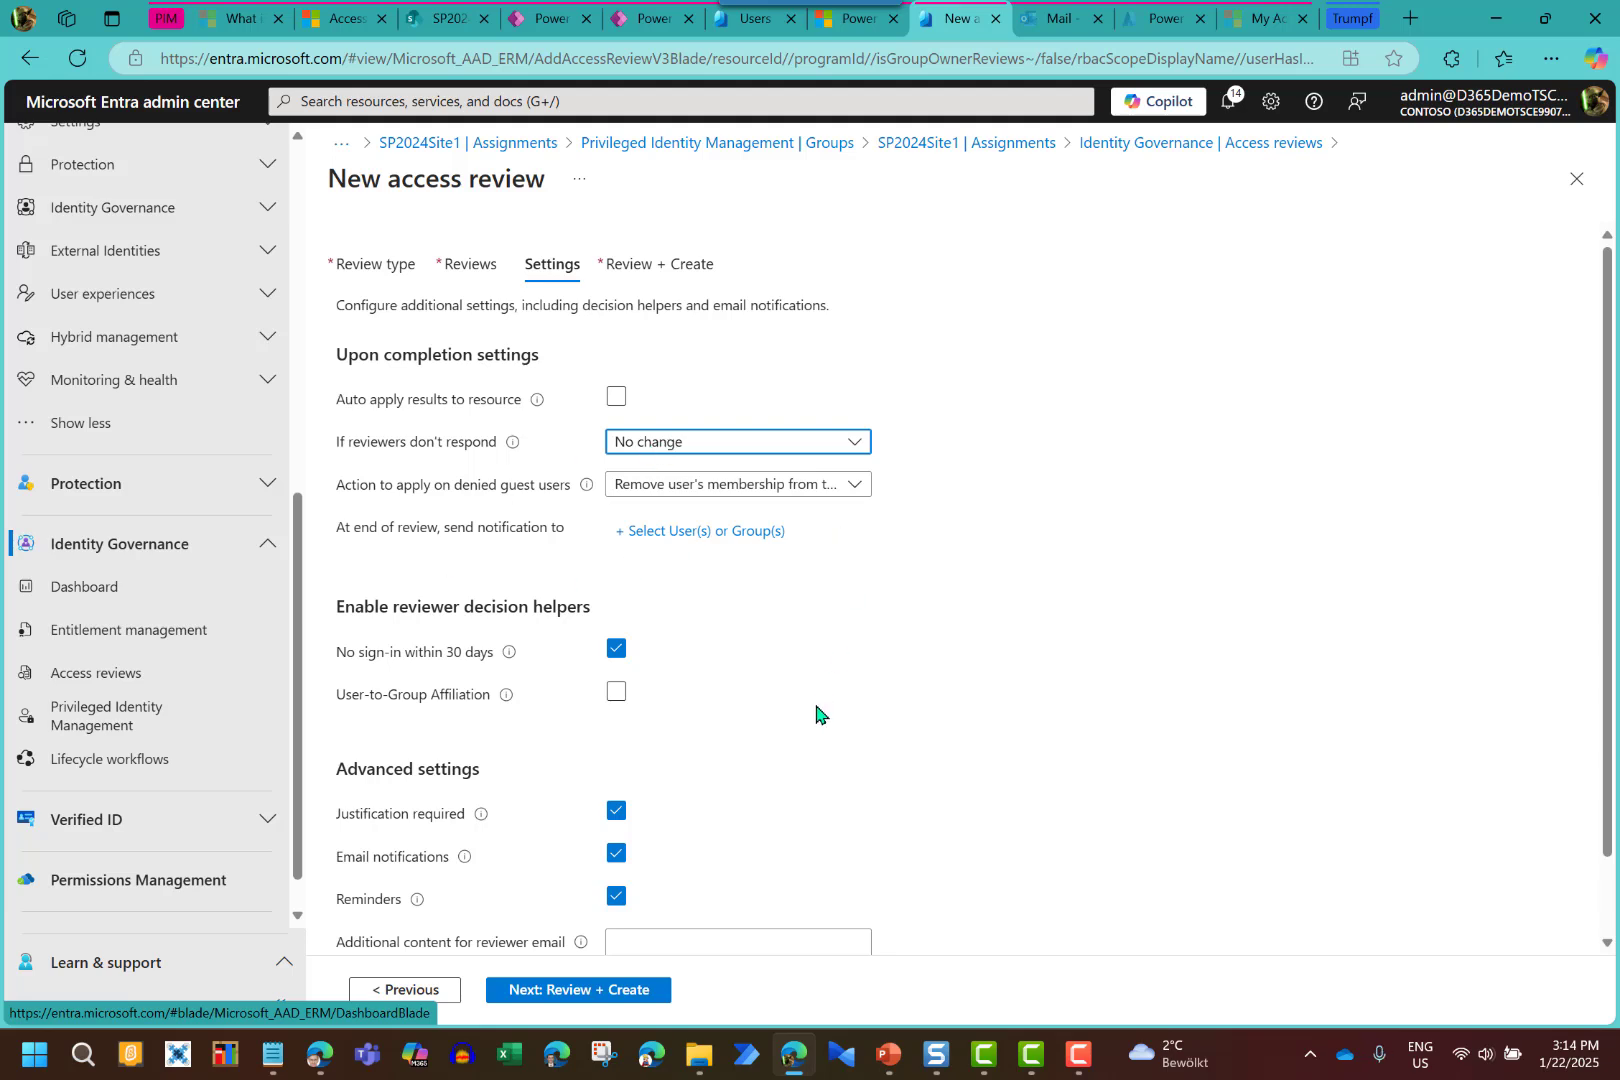
pyautogui.scroll(-1, 816, 713)
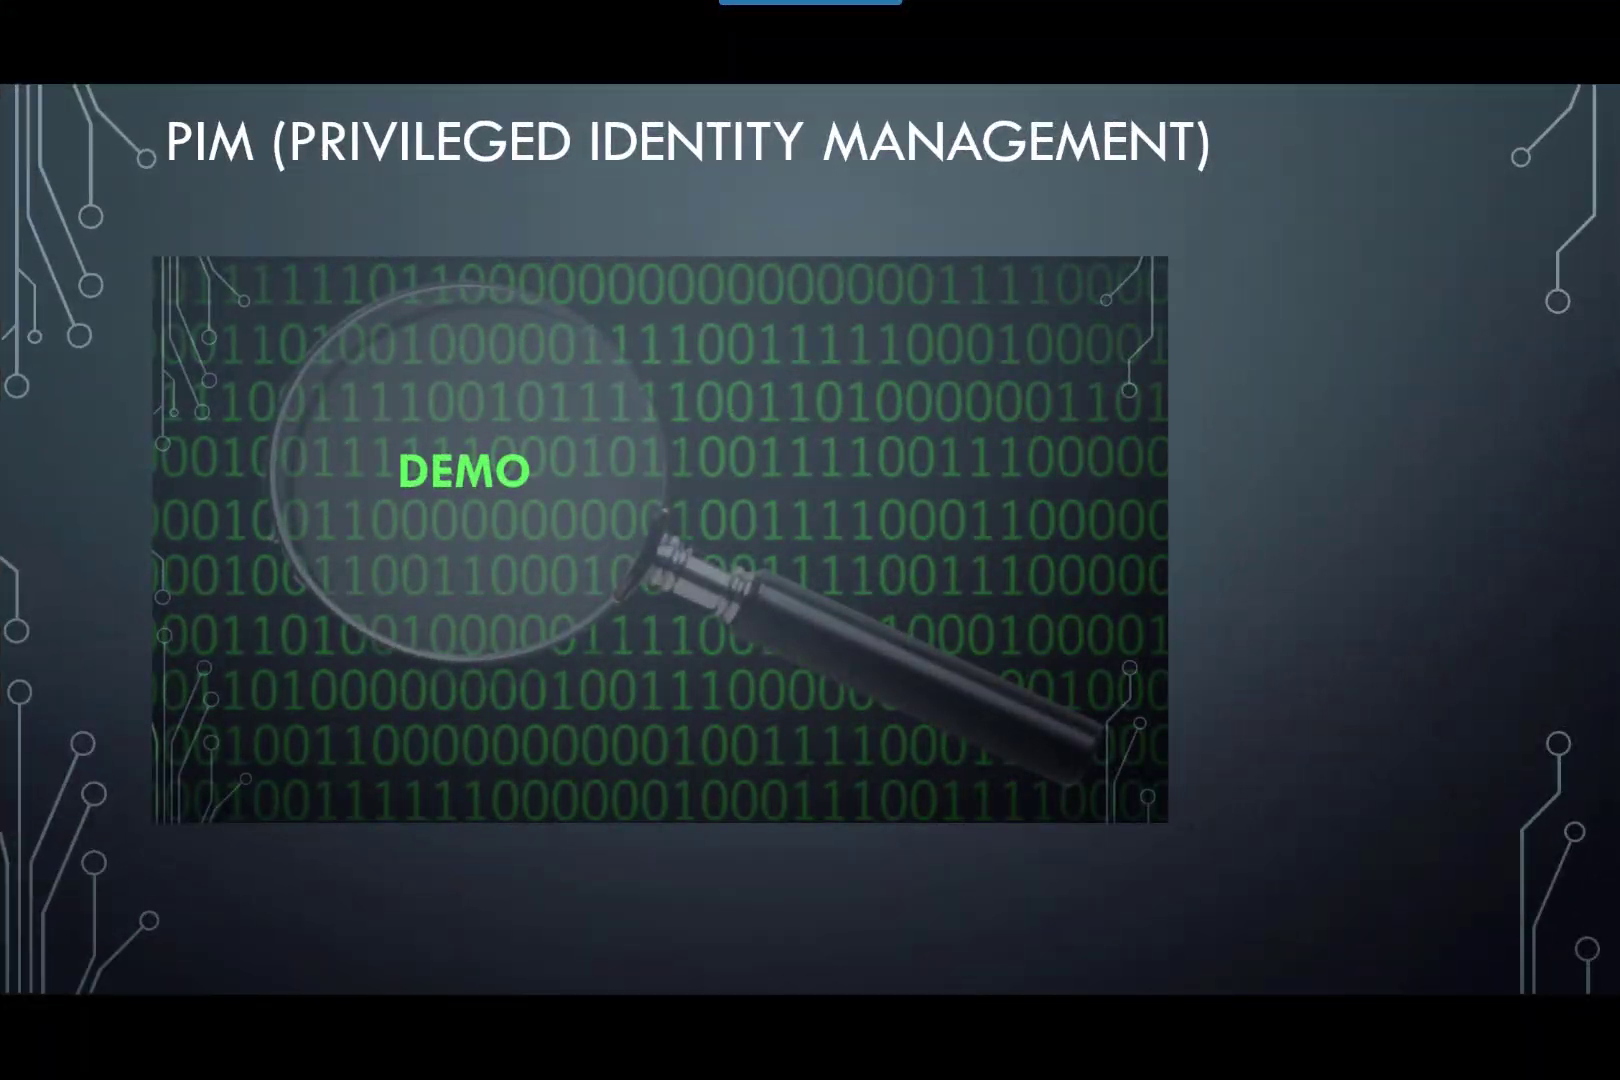
pyautogui.press('Right')
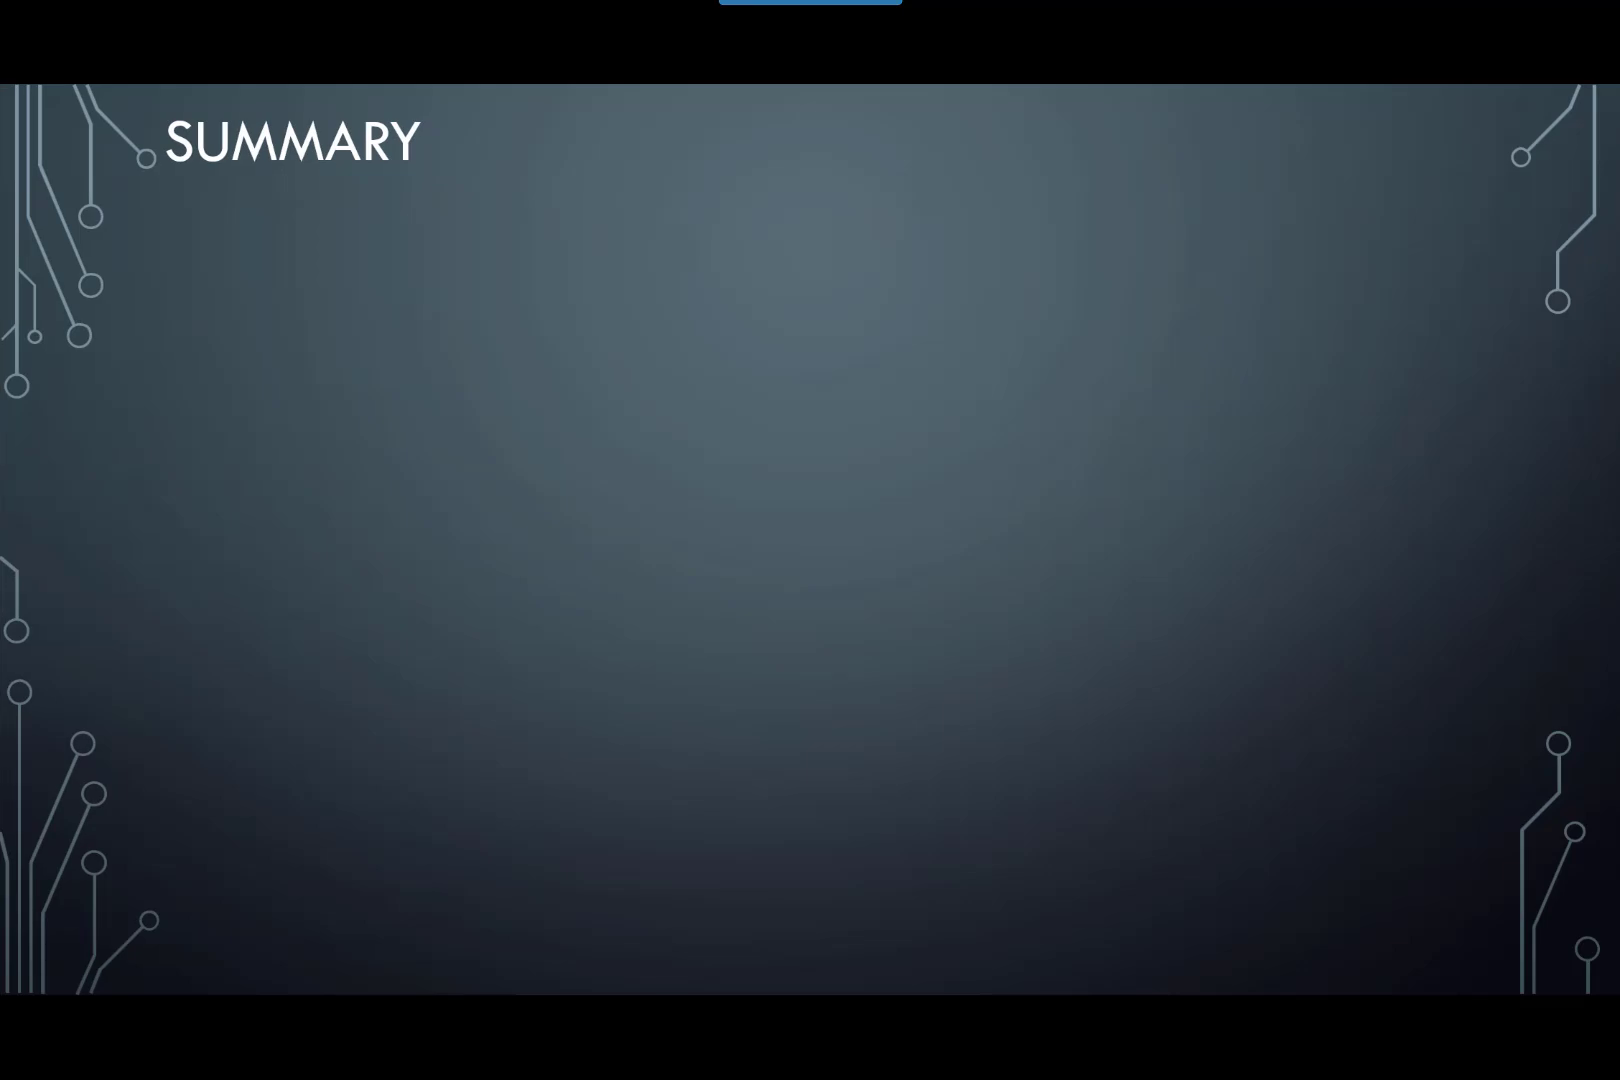